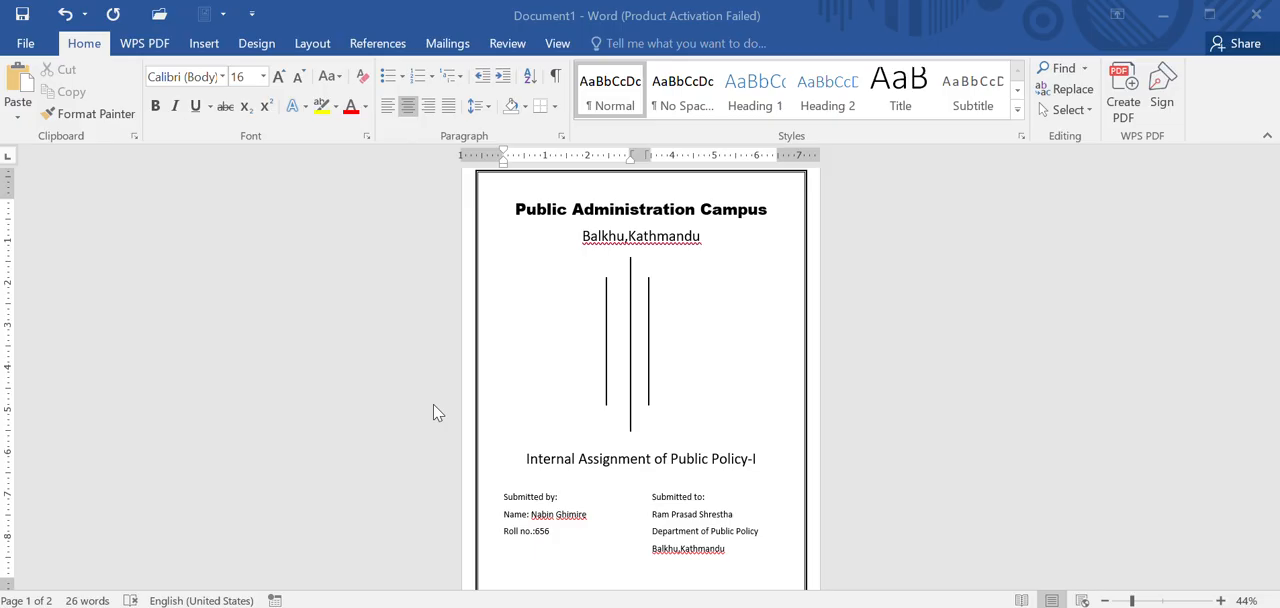
Step: Switch to the blank Document2 and start a page border with the Box setting
key("super+Tab")
left_click(831, 354)
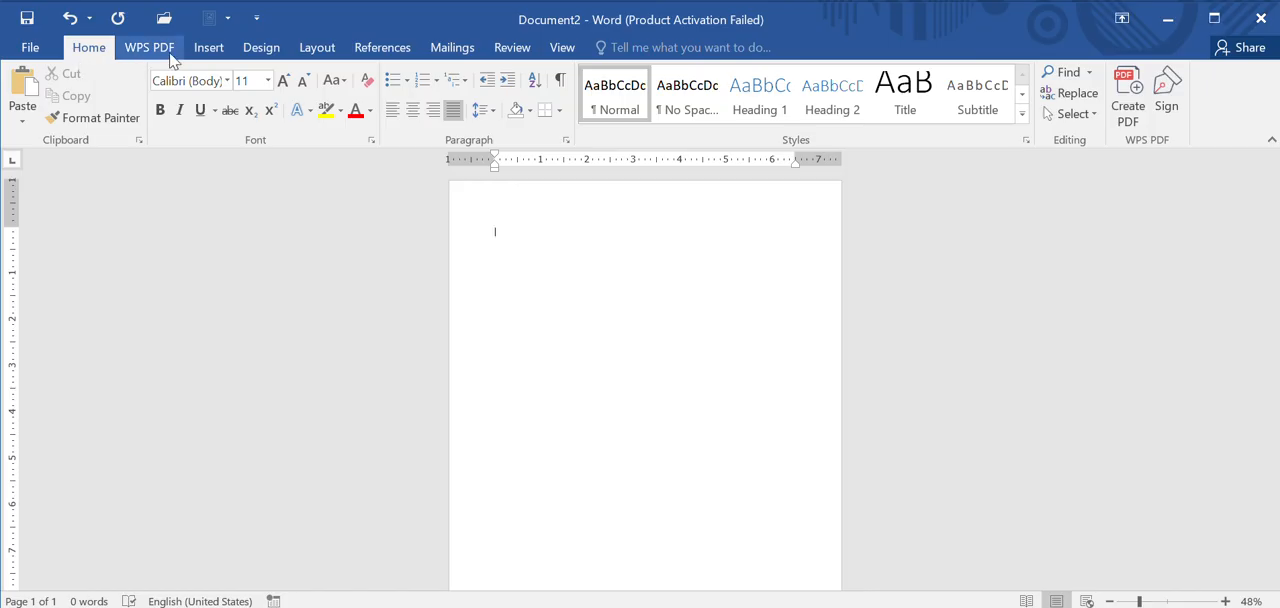
left_click(264, 50)
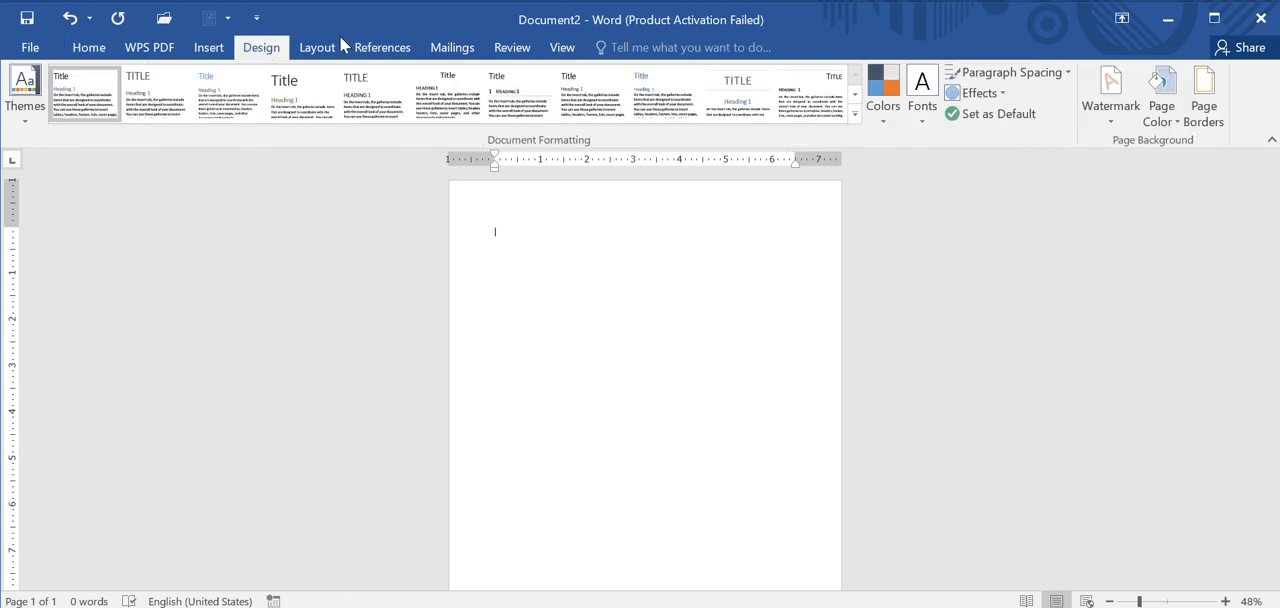
left_click(1200, 120)
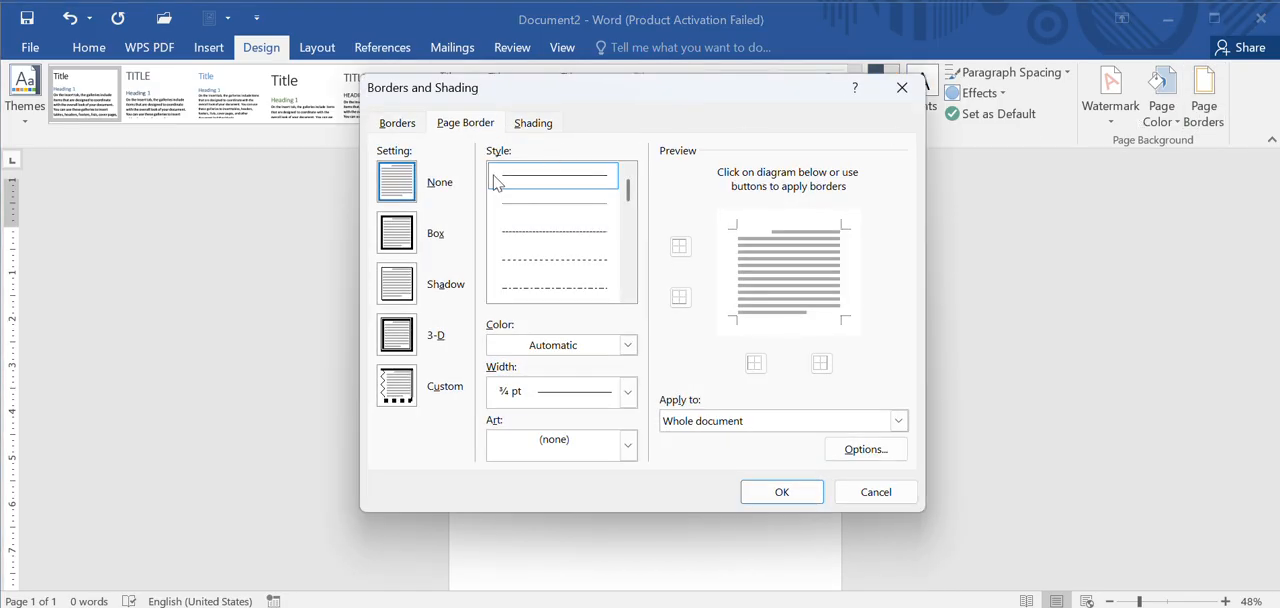
left_click(410, 248)
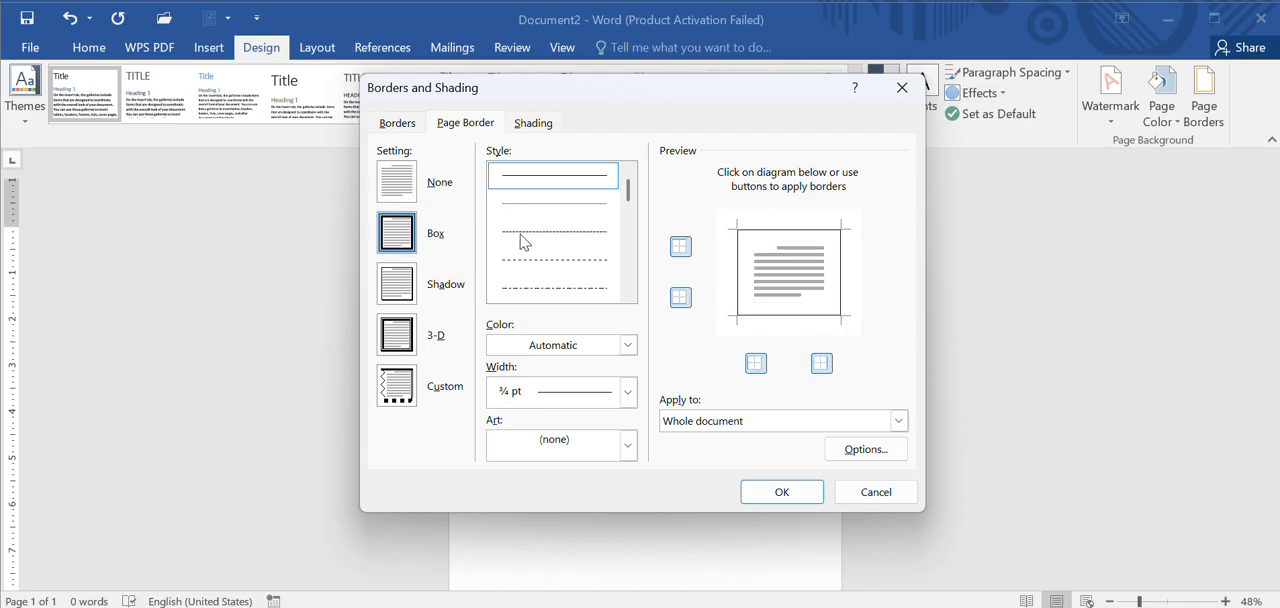
Step: Choose a thick-and-thin line style for the page border and set its width to 2 ¼ pt
scroll(628, 228, "down", 3)
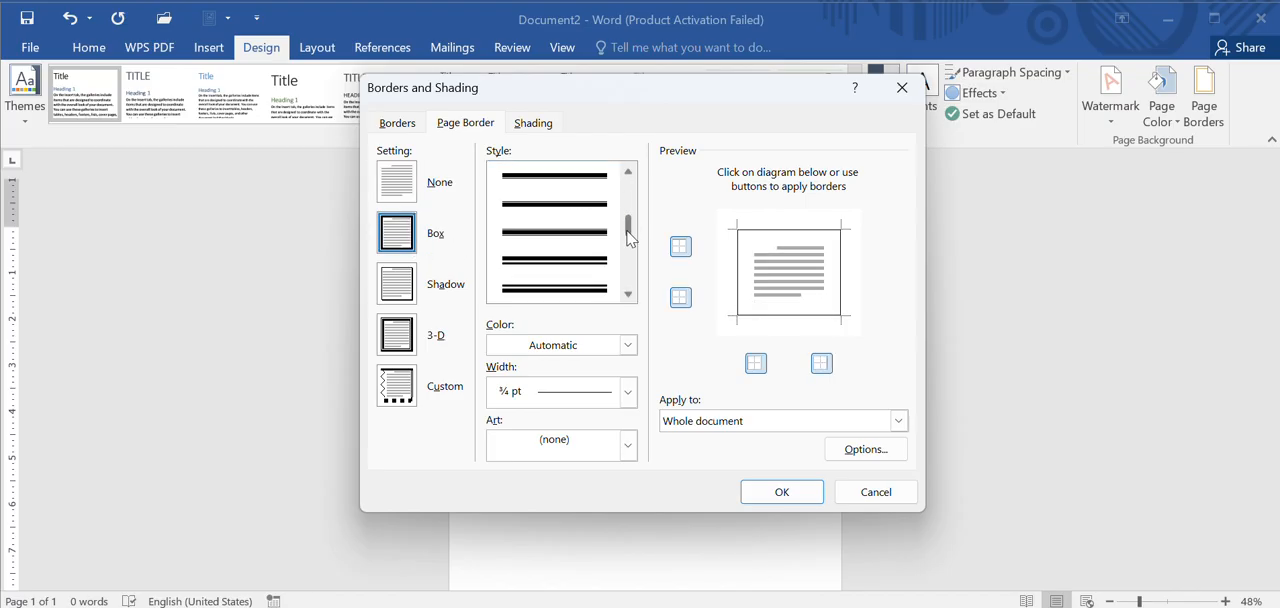
left_click_drag(627, 221, 628, 279)
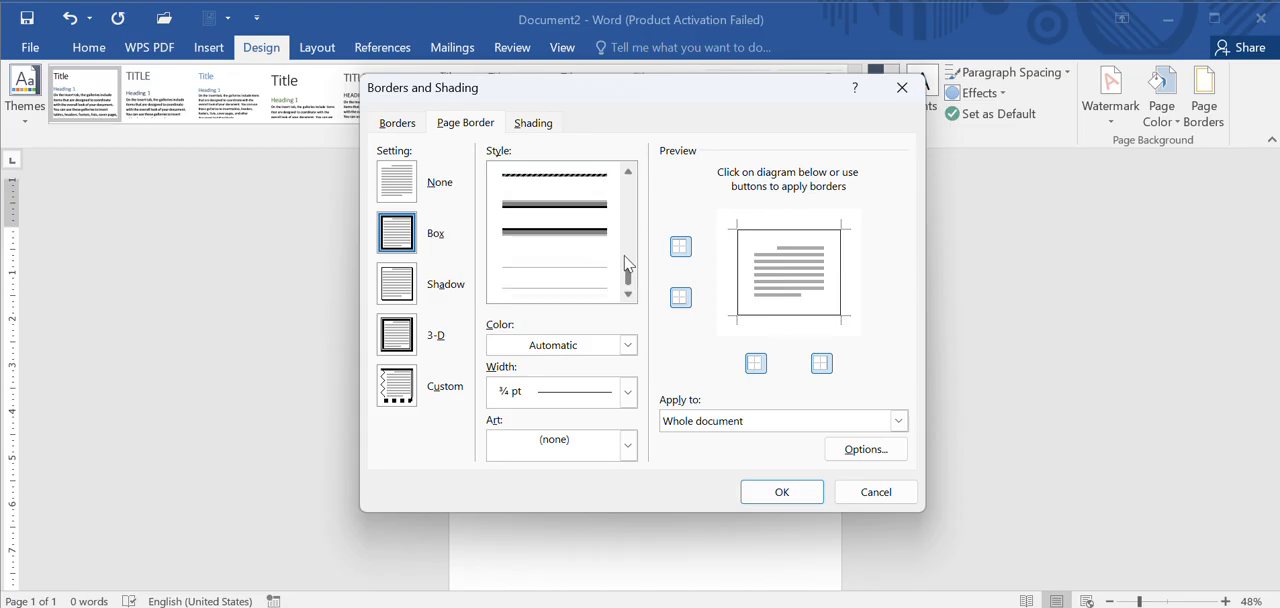
left_click(631, 206)
left_click(631, 206)
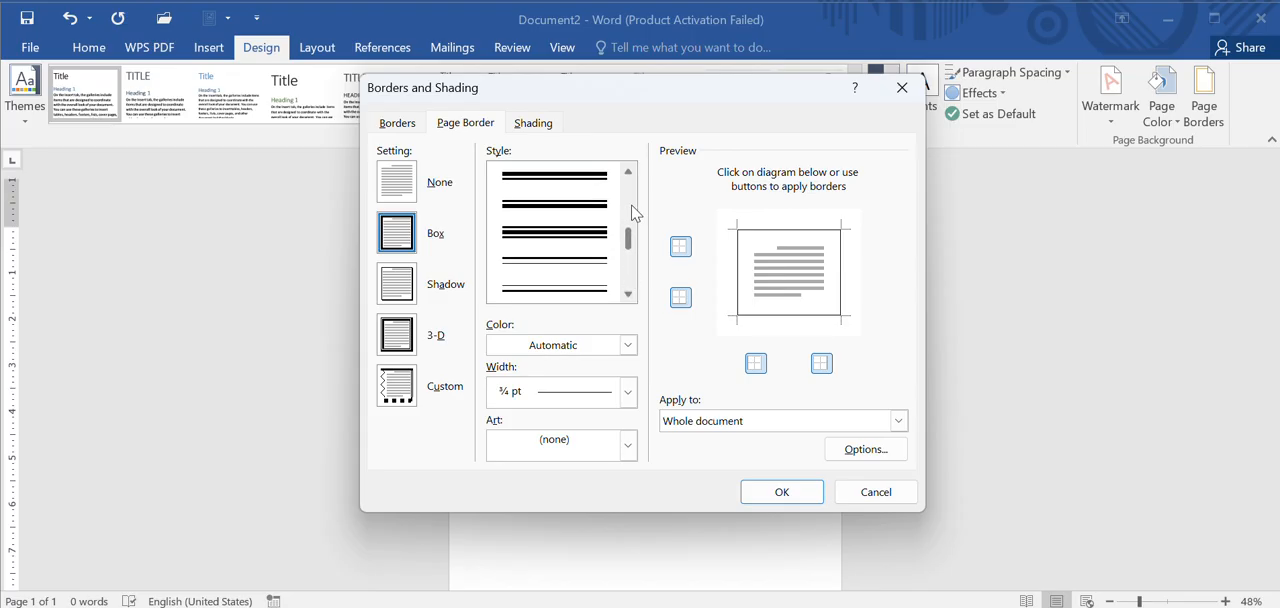
left_click(631, 206)
left_click(631, 206)
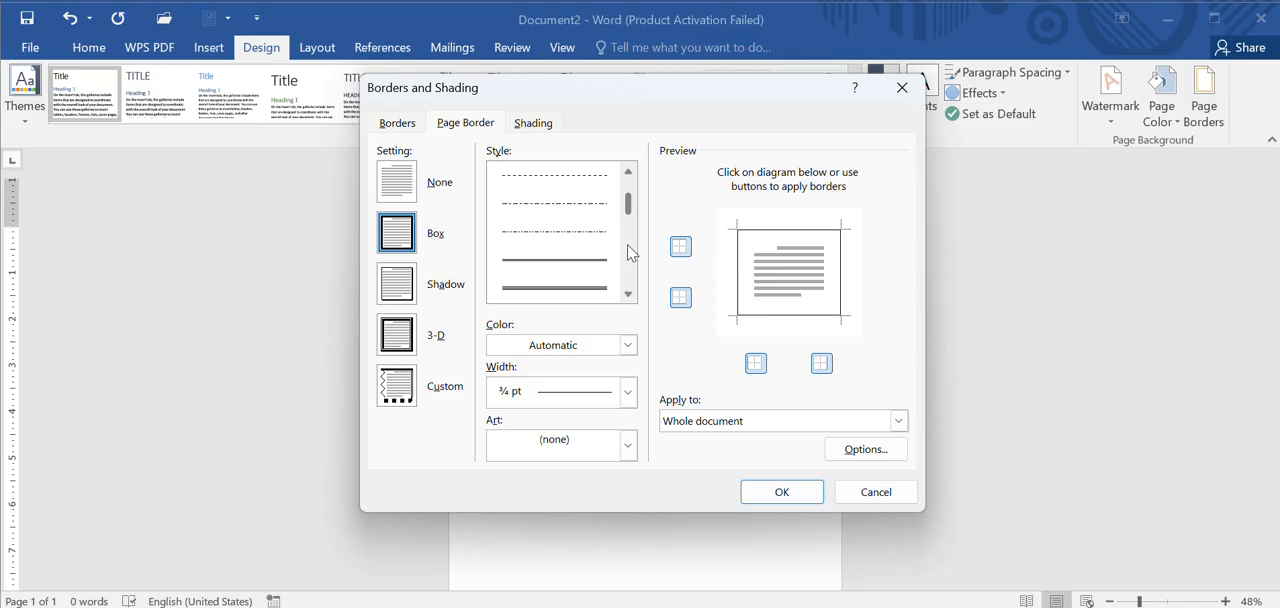
left_click(631, 254)
left_click(630, 240)
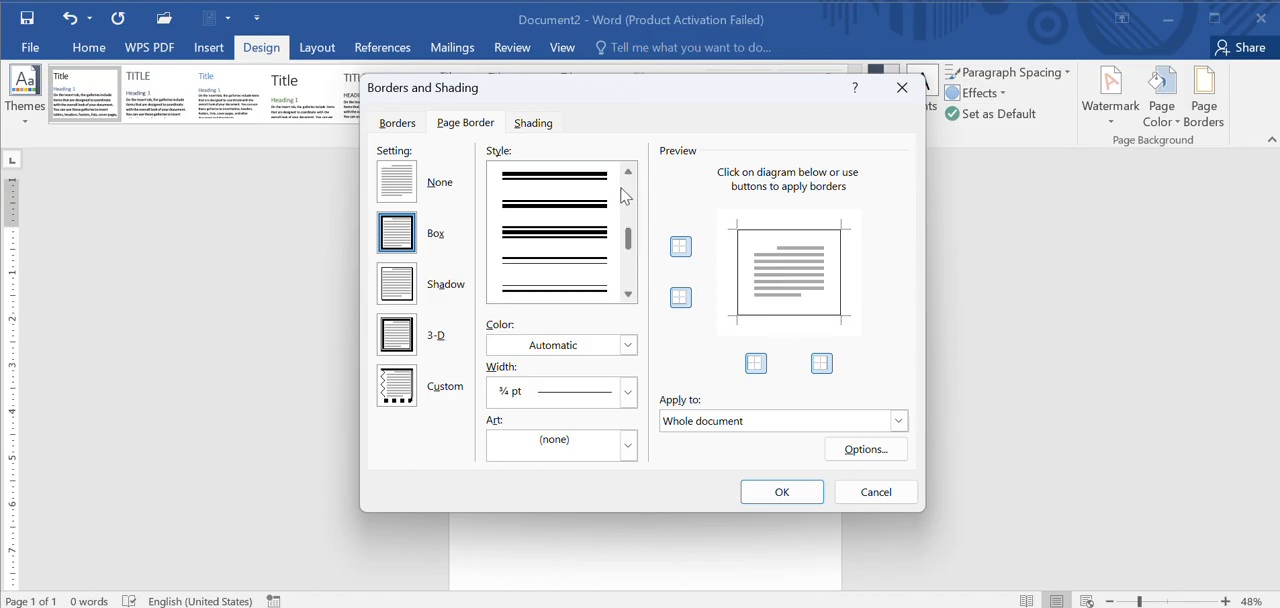
left_click(628, 206)
left_click(628, 206)
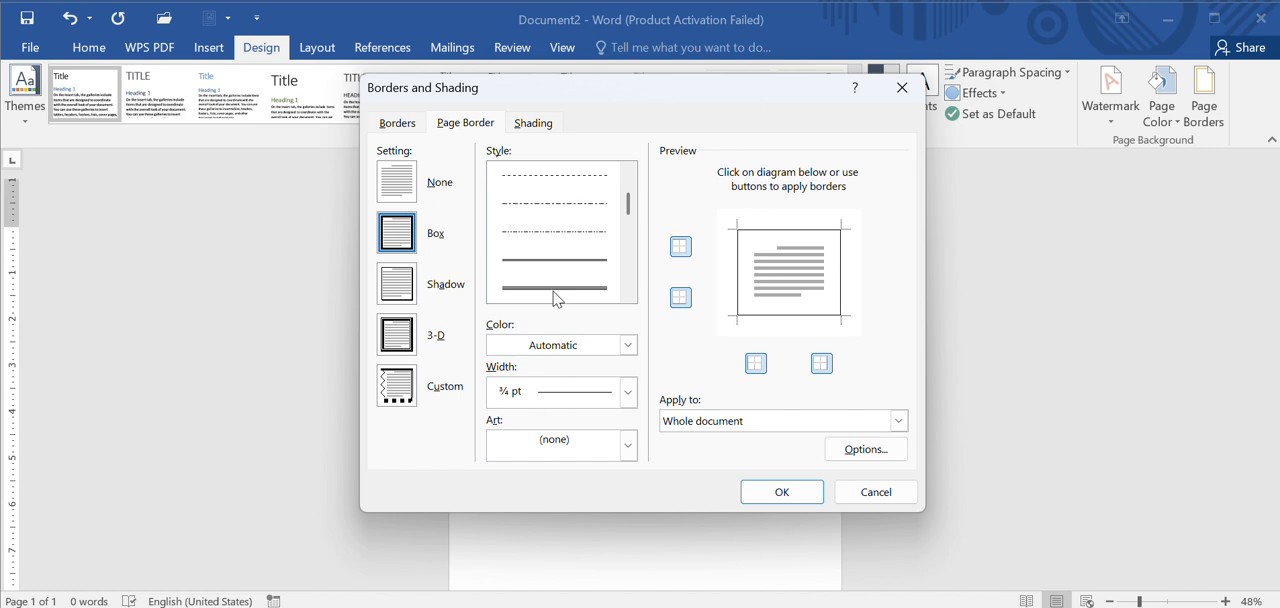
left_click(630, 266)
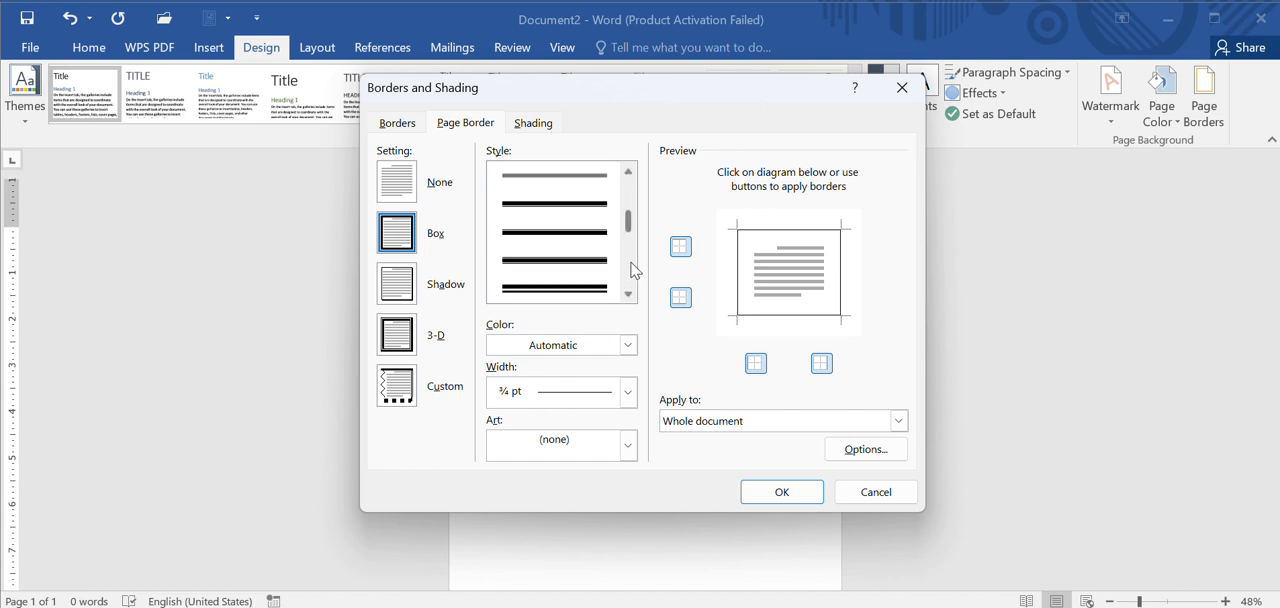
left_click(570, 212)
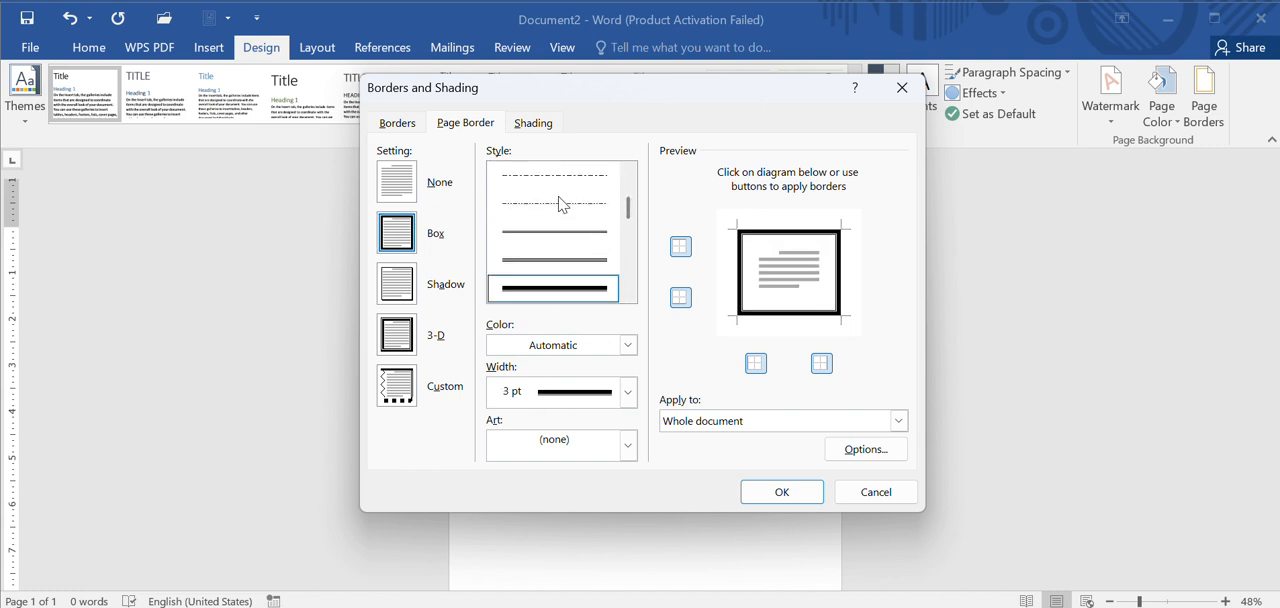
left_click(628, 393)
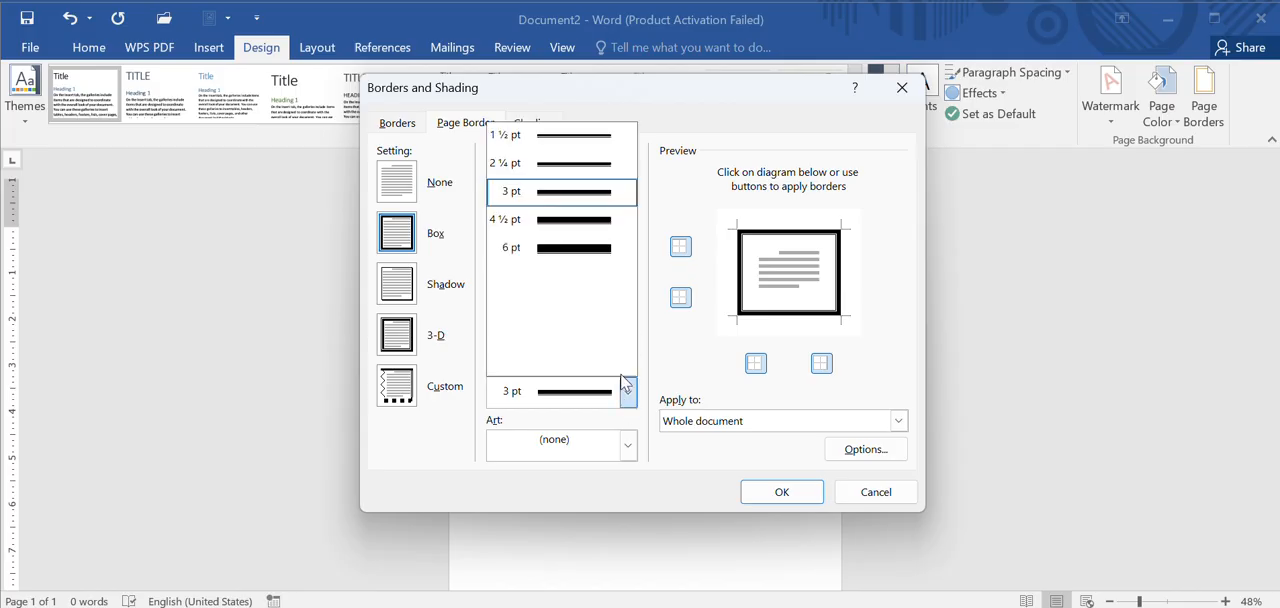
left_click(572, 166)
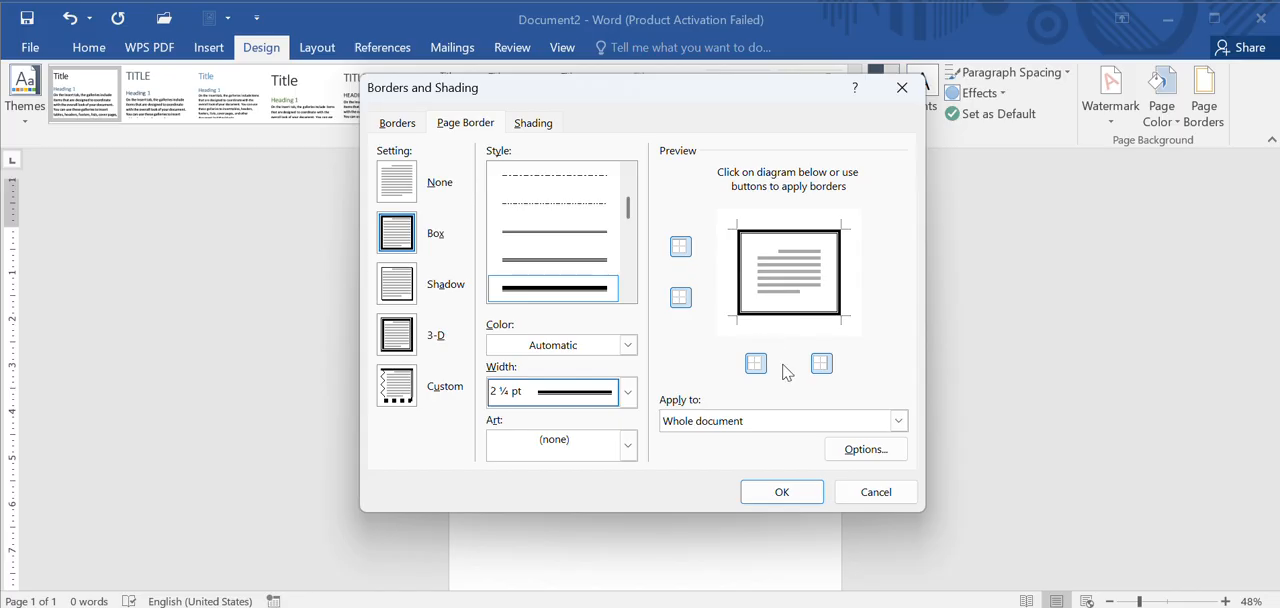
Step: Apply the page border to "This section - First page only"
left_click(853, 432)
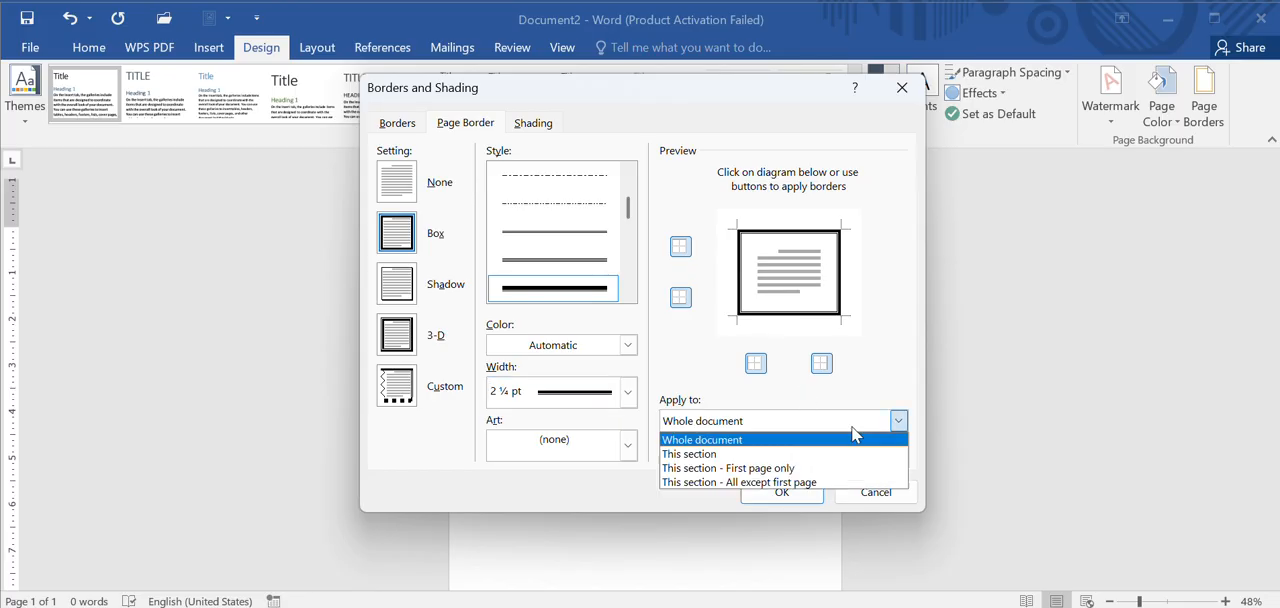
left_click(786, 474)
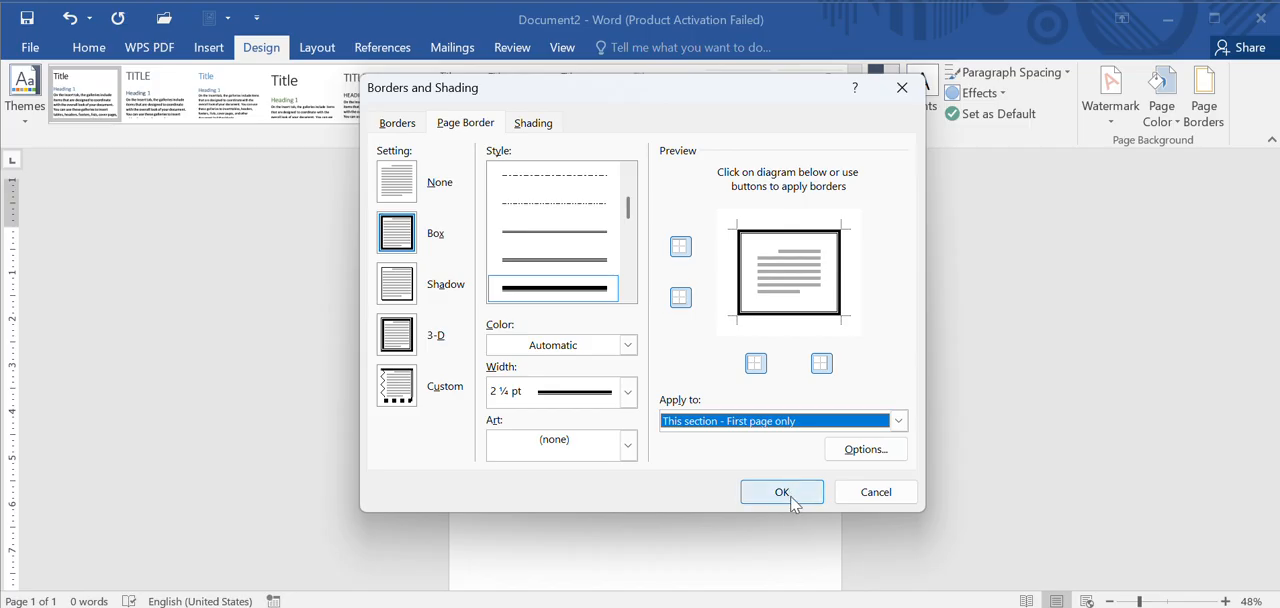
left_click(791, 497)
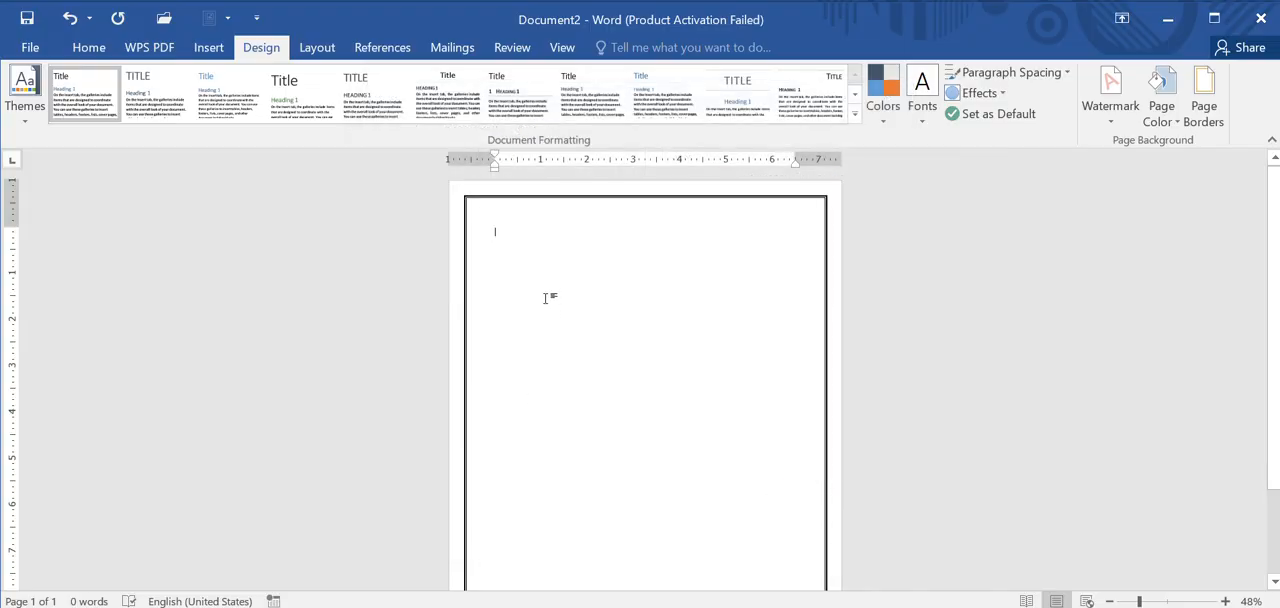
Step: Enter "Public Administration Campus" as the first line of the page
left_click(88, 48)
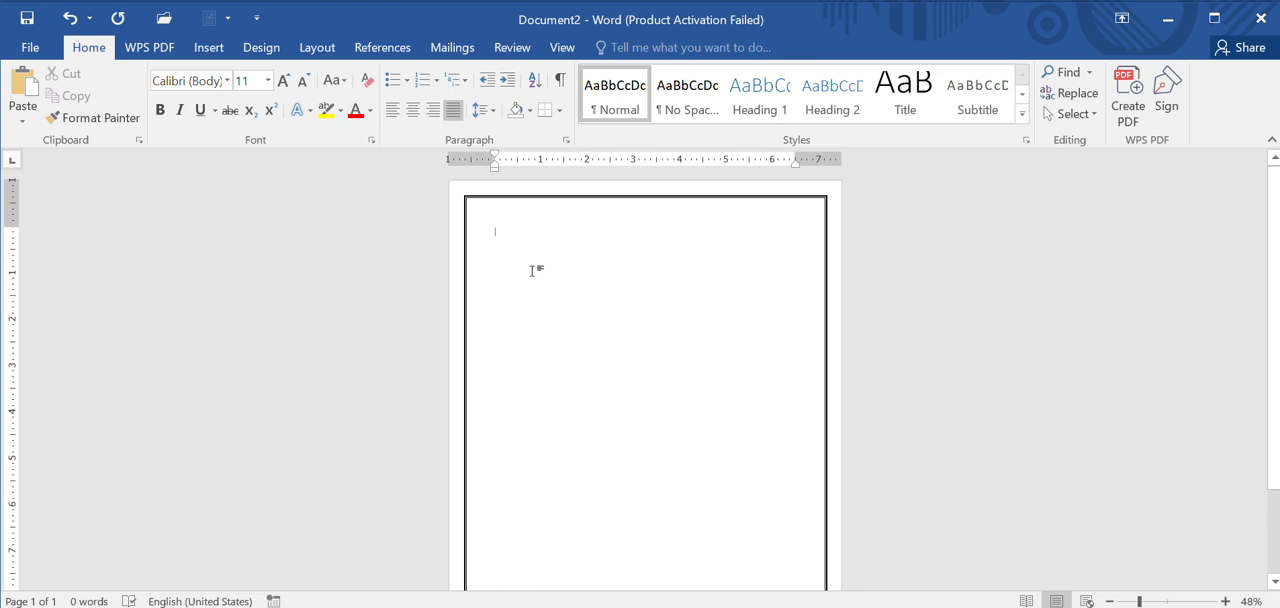
type("Pu")
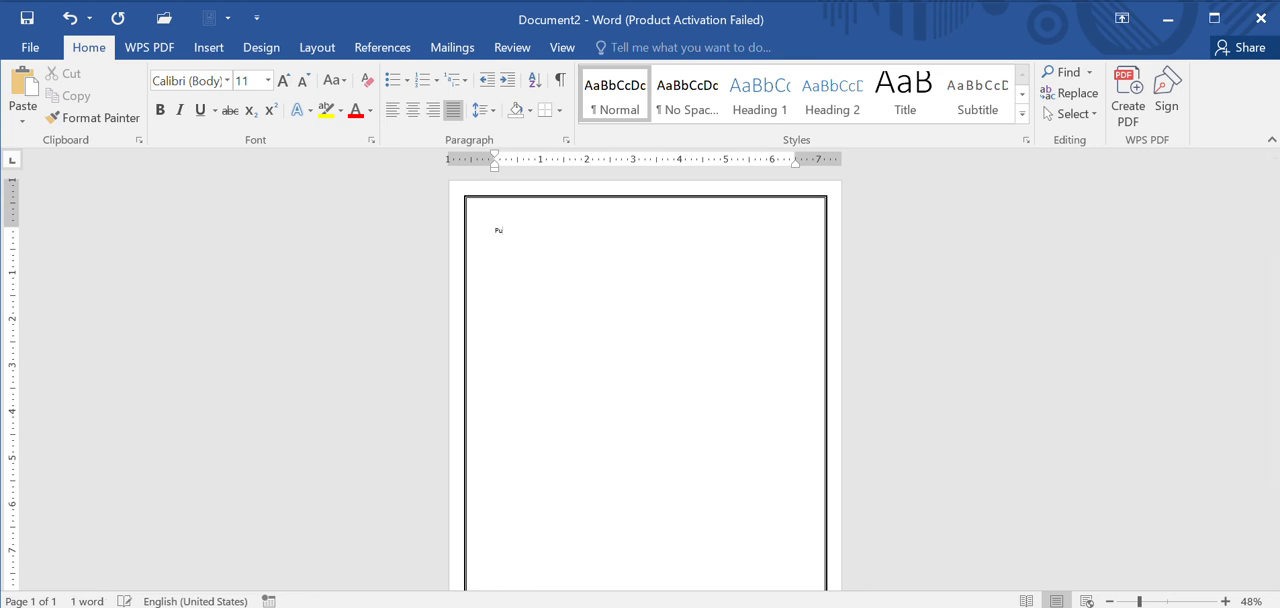
type("blic")
type("Adminis")
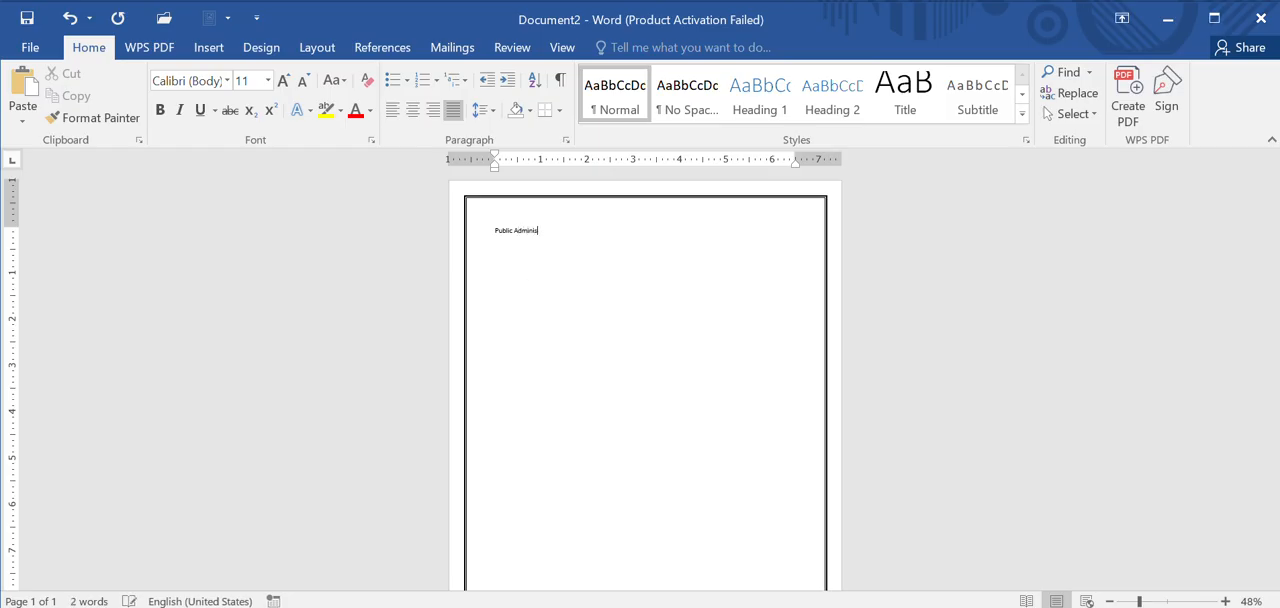
type("tration Campus")
Step: Add "Balkhu Kathmandu" on a new line below the campus name
key("Return")
type("Balkhu Kathmandu")
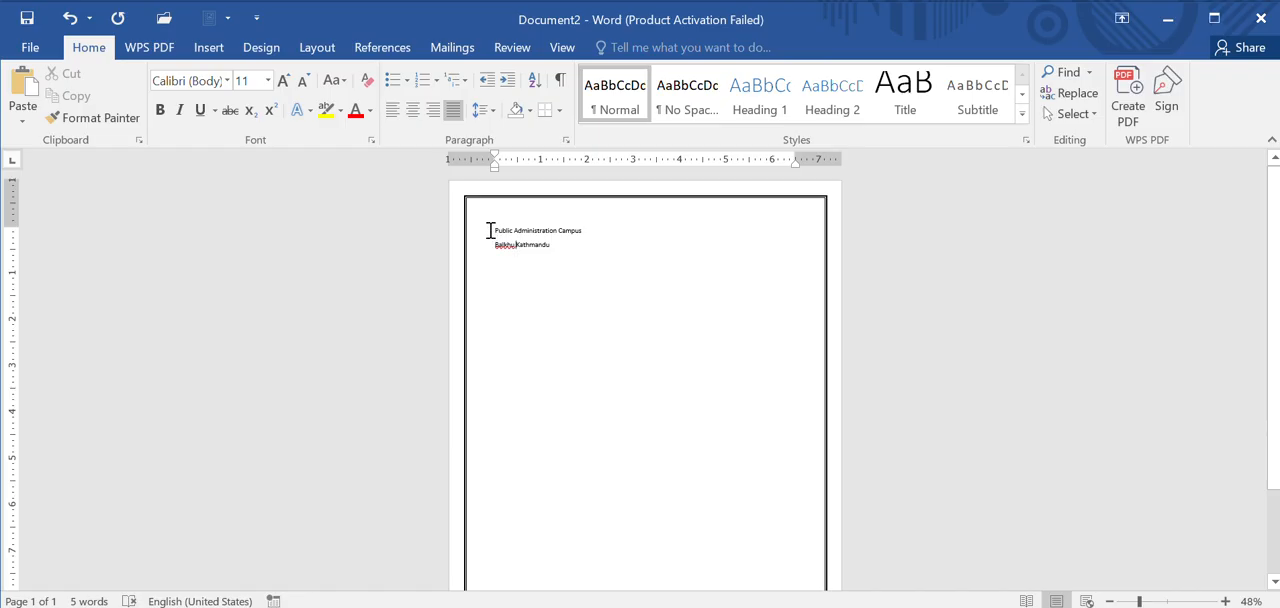
Step: Format the "Public Administration Campus" line in Arial Black at size 24
left_click_drag(494, 230, 588, 232)
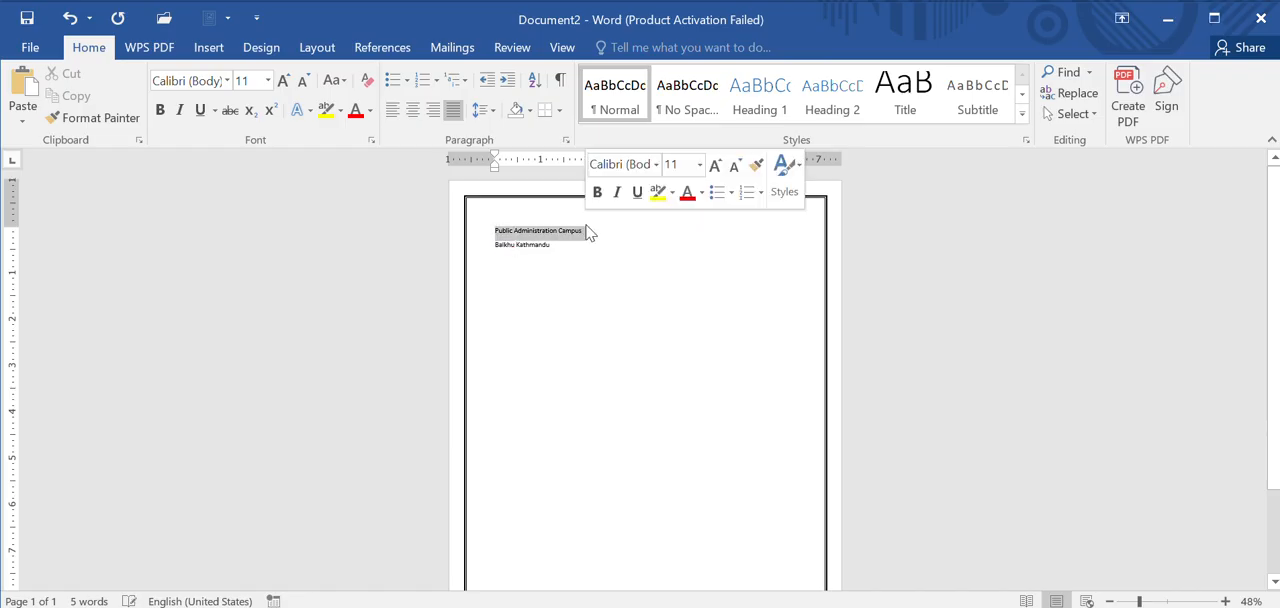
left_click(228, 81)
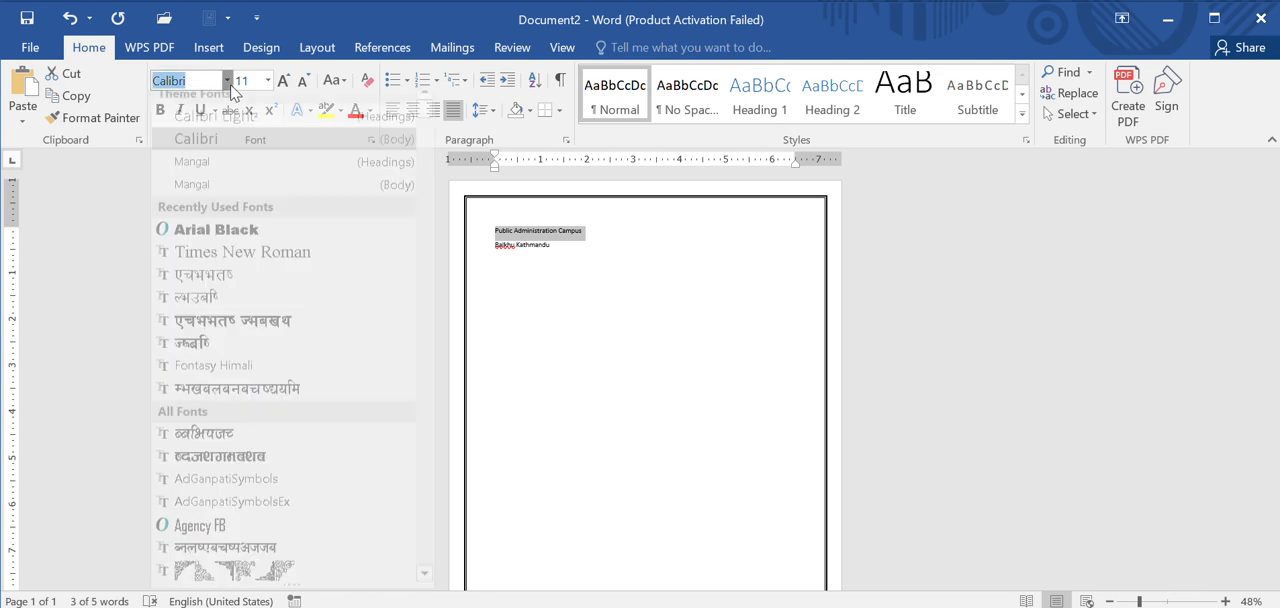
type("Arial Black")
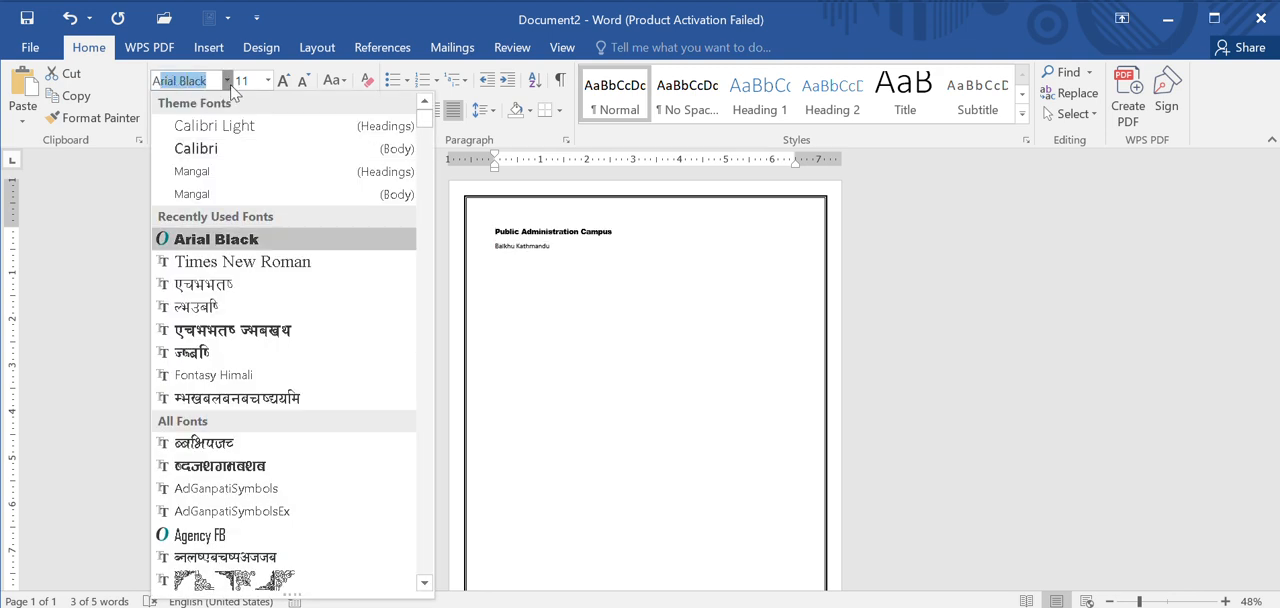
key("Return")
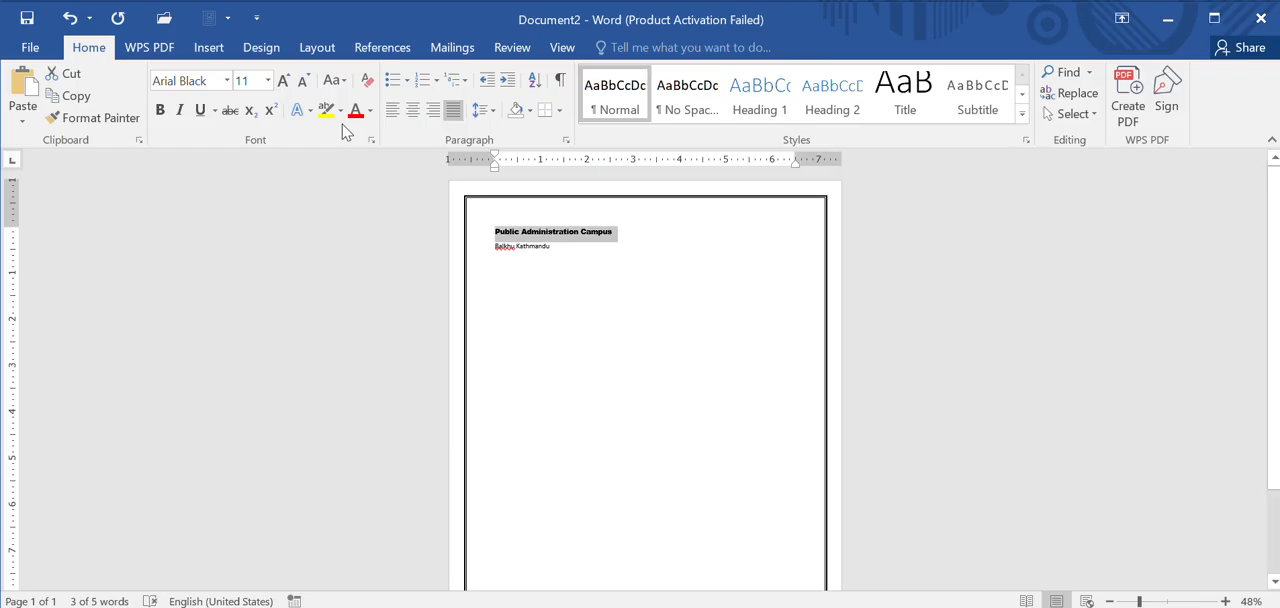
left_click(268, 82)
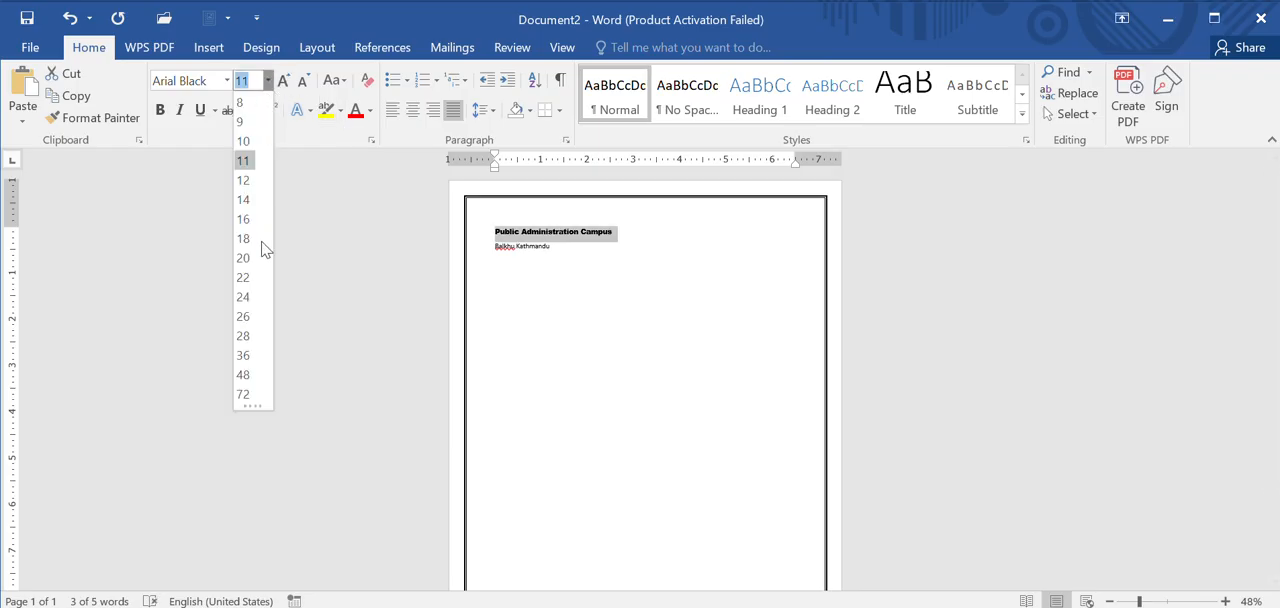
left_click(245, 297)
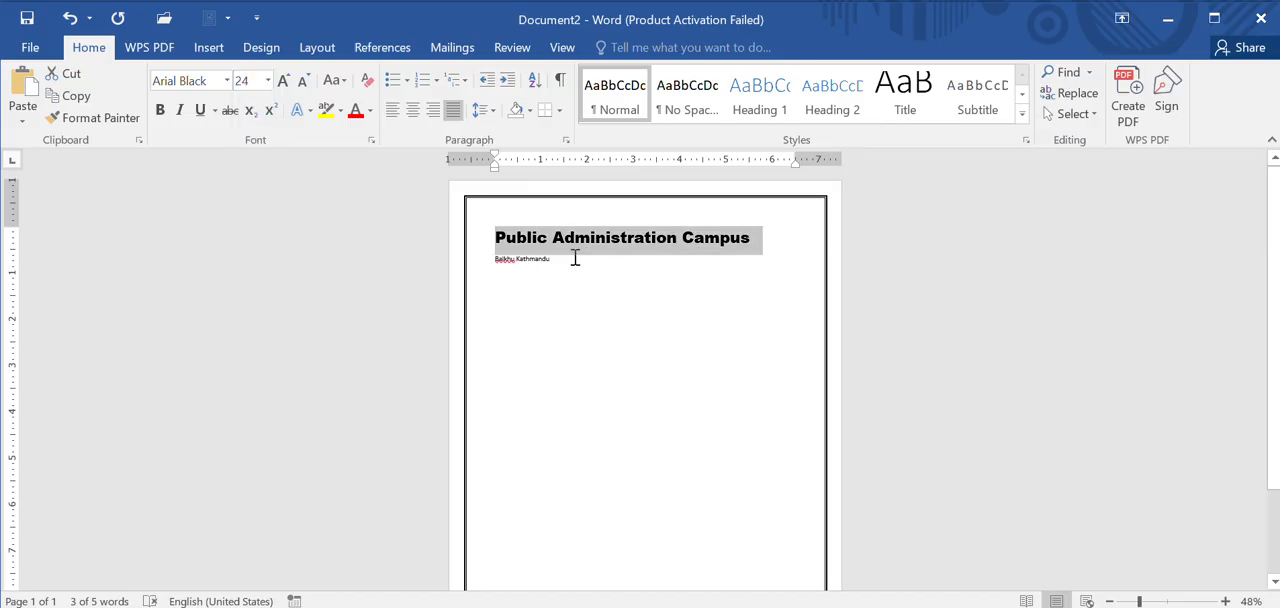
Step: Set the font size of the "Balkhu Kathmandu" line to 24
left_click_drag(562, 259, 491, 262)
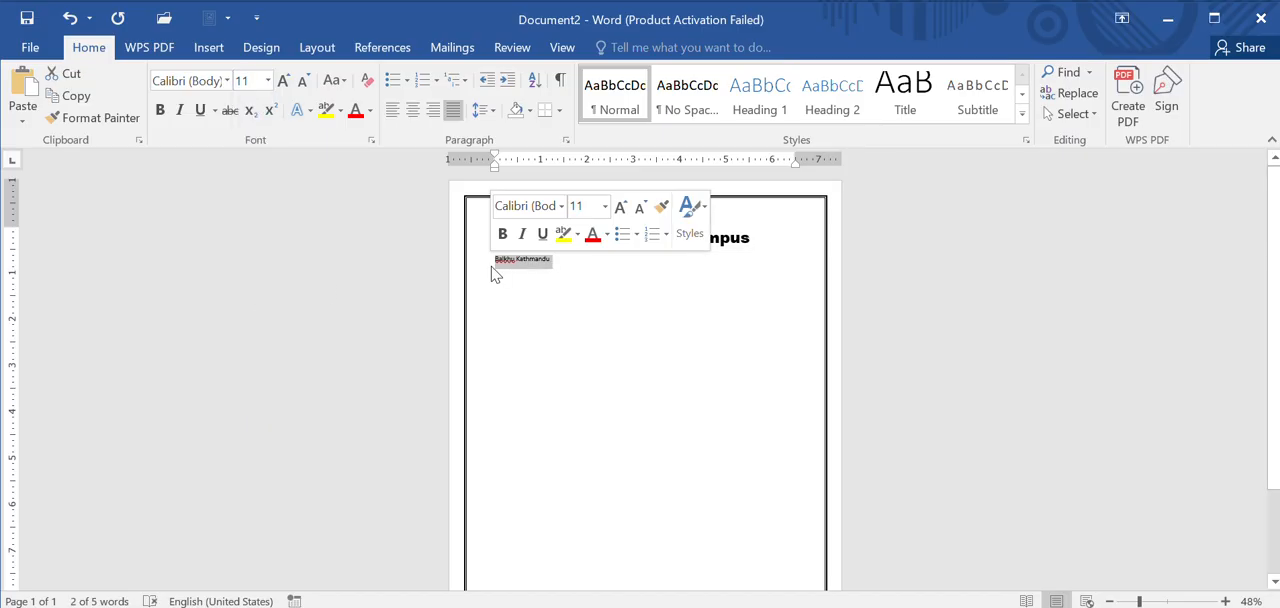
left_click(268, 80)
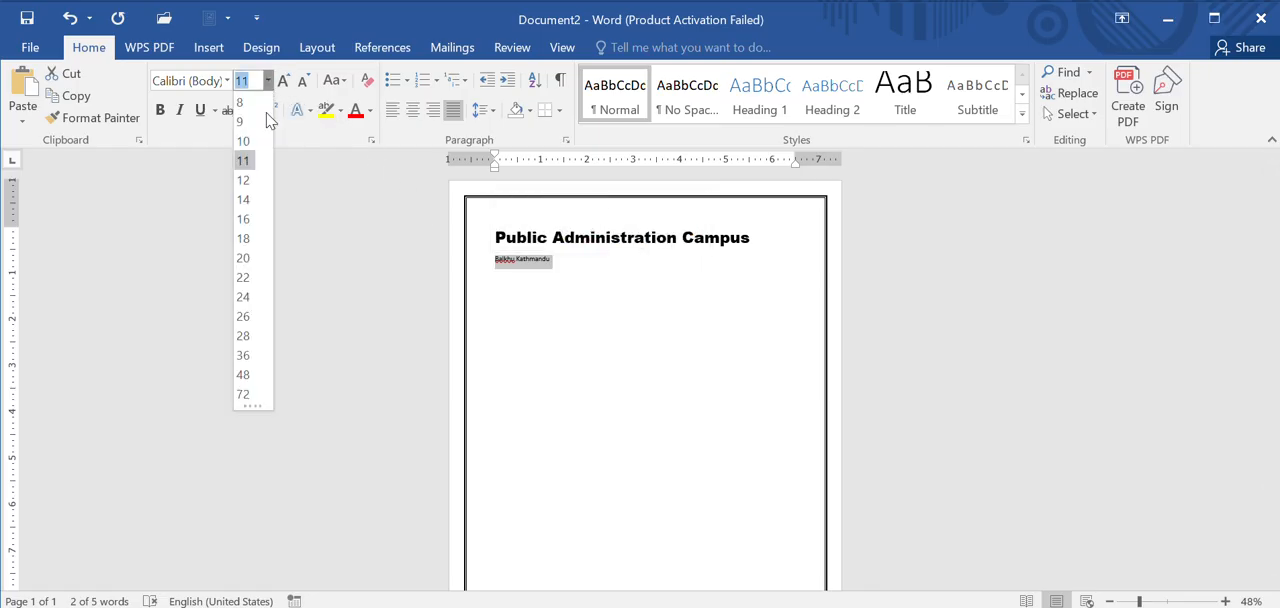
left_click(255, 299)
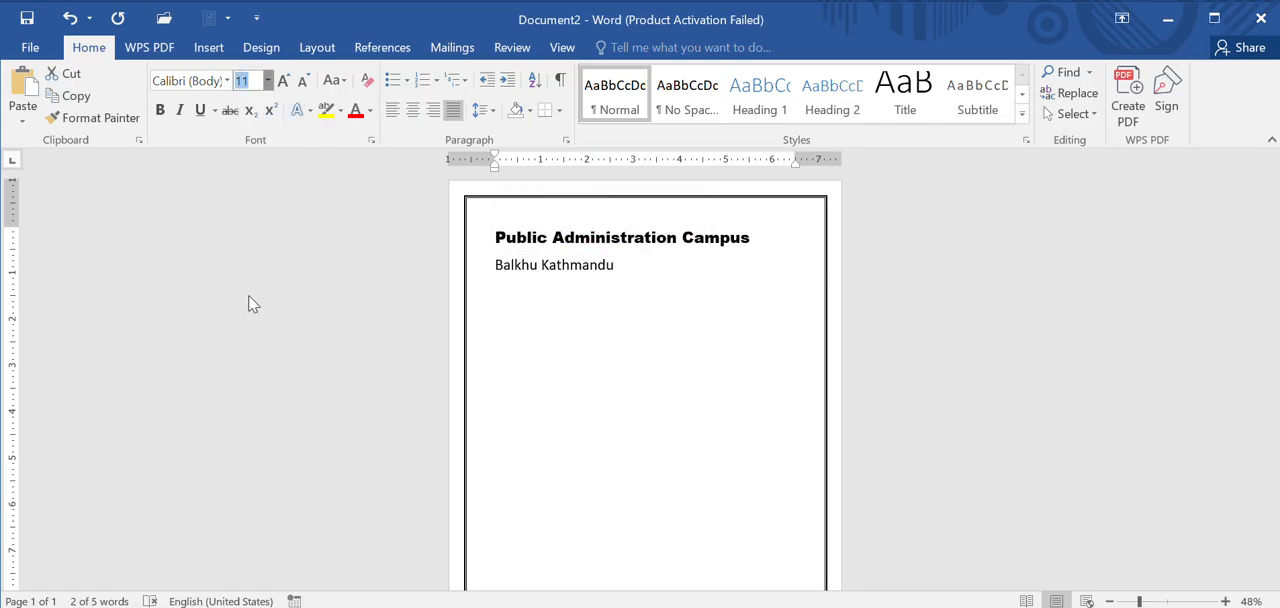
left_click(667, 285)
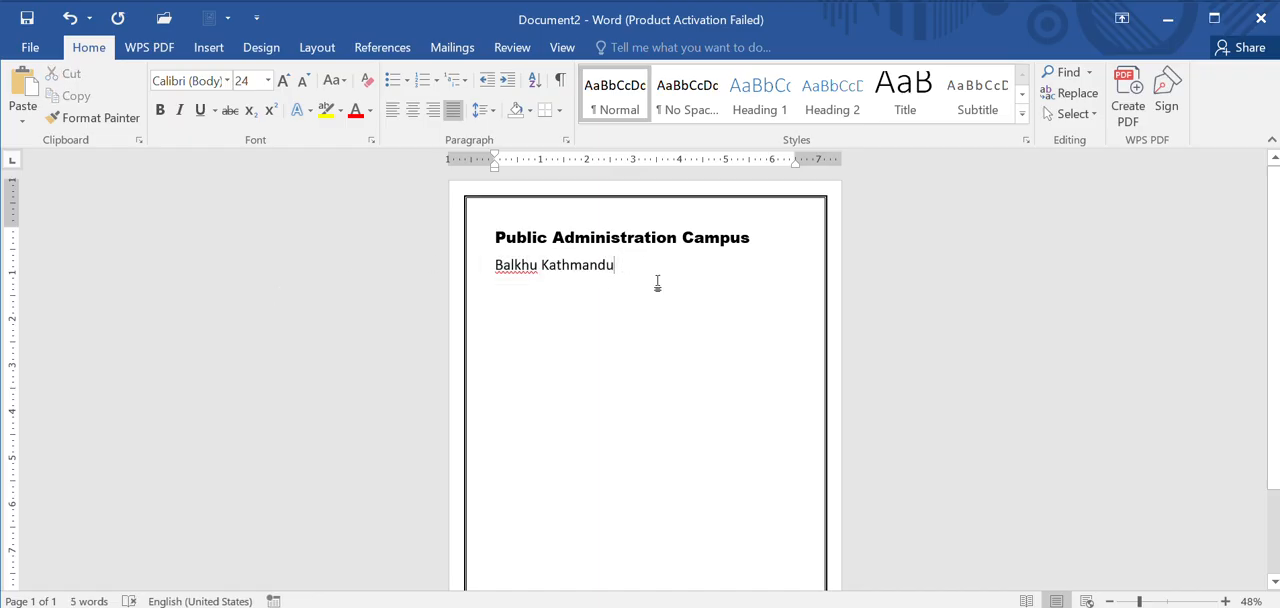
Step: Center the campus name and the "Balkhu Kathmandu" line on the page
left_click_drag(646, 279, 484, 239)
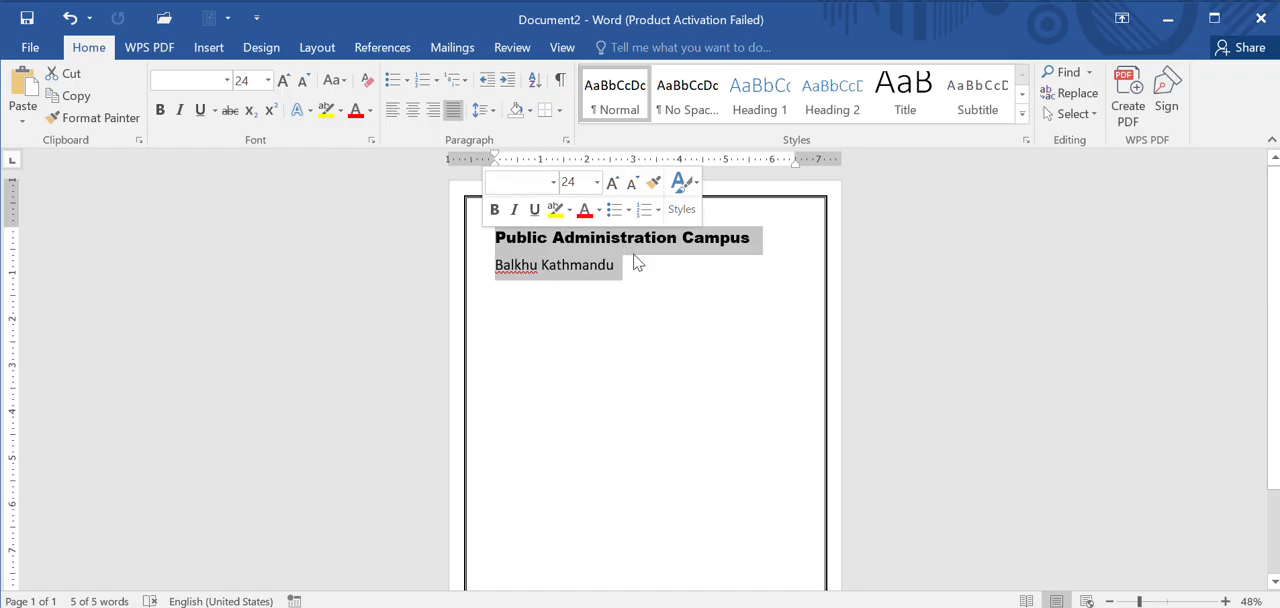
left_click(416, 114)
left_click(597, 344)
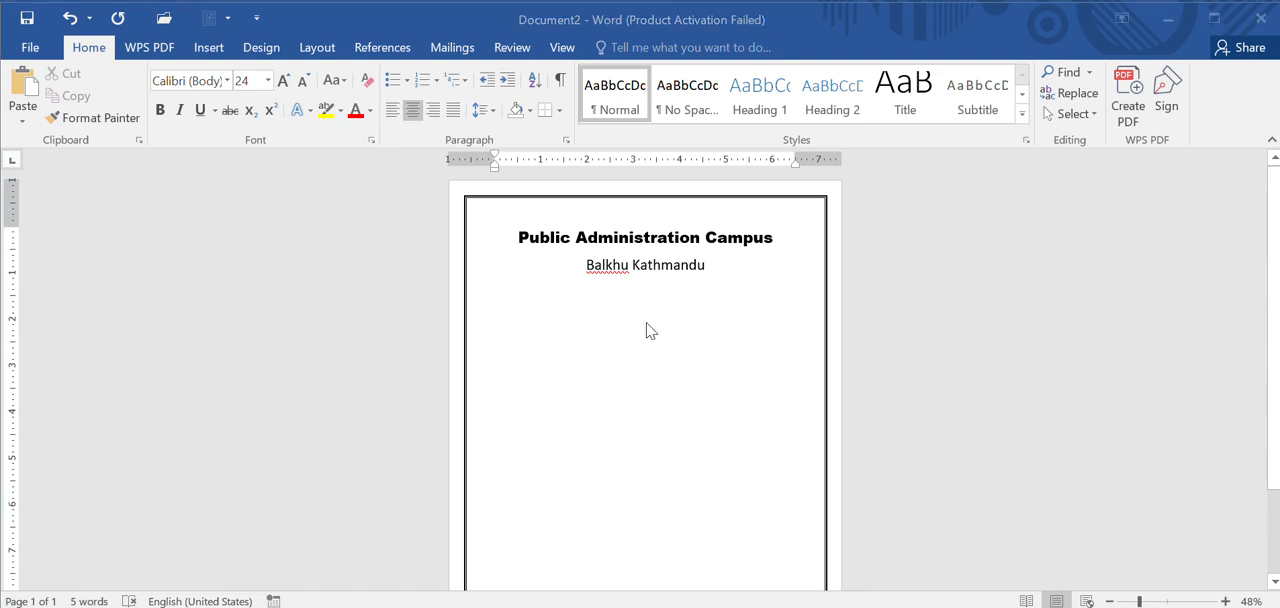
Step: Check the layout of the finished sample cover page in Document1 and return to Document2
key("super+Tab")
left_click(809, 295)
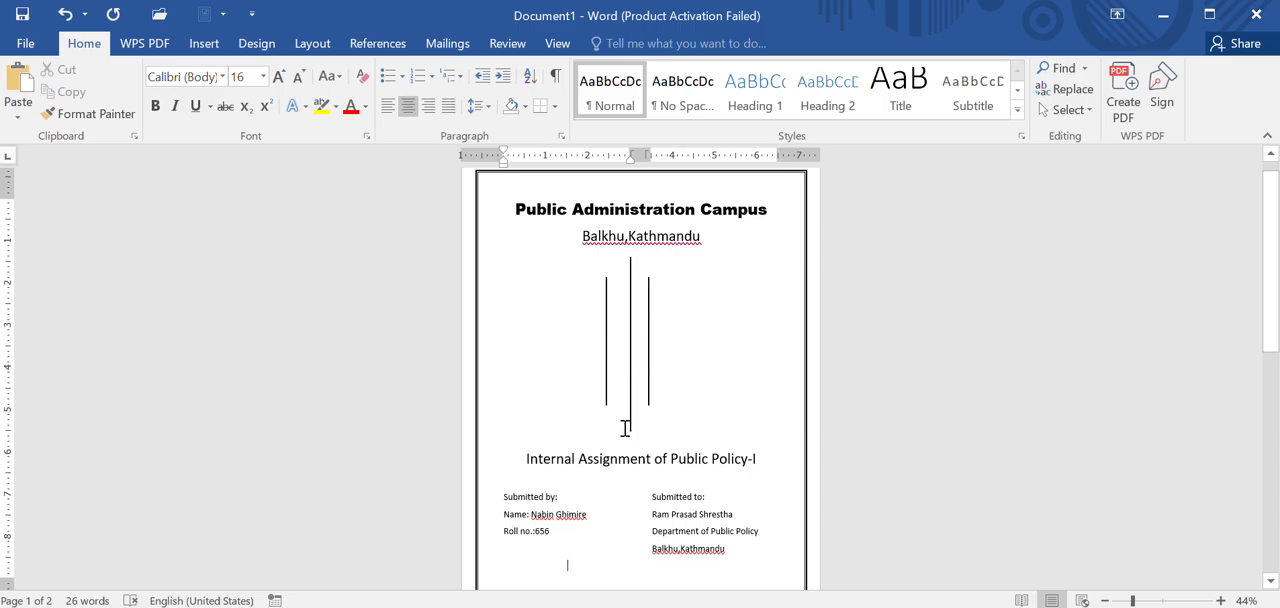
key("super+Tab")
left_click(837, 135)
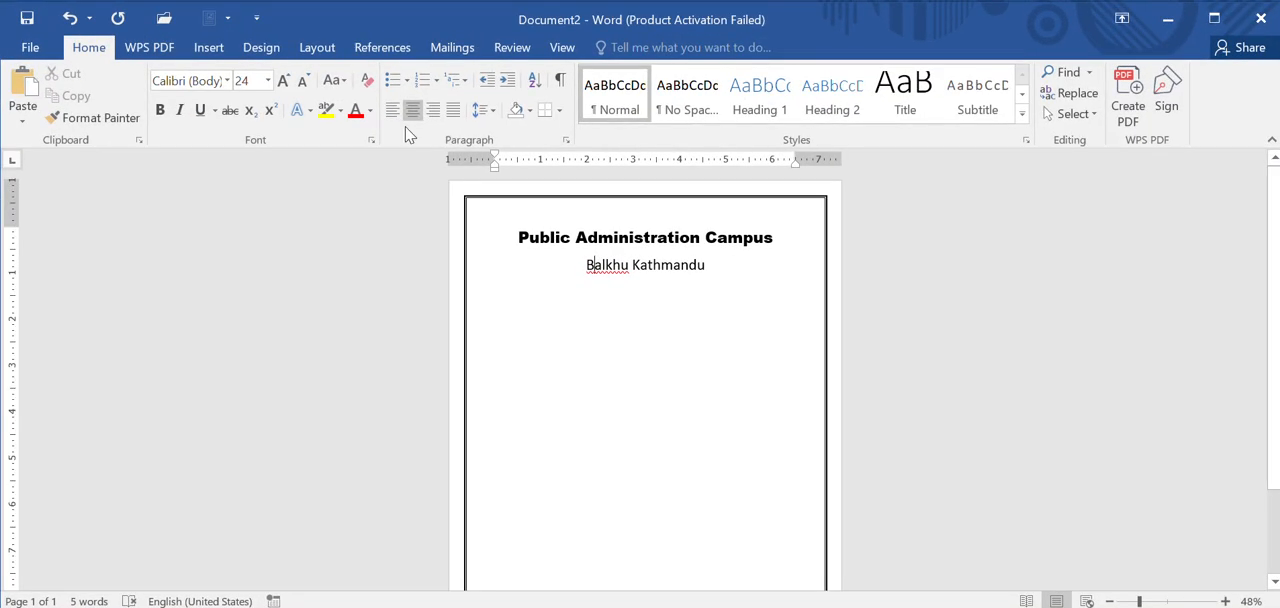
Step: Draw a vertical straight line about 3.13" long below the middle of the "Balkhu Kathmandu" line
left_click(209, 50)
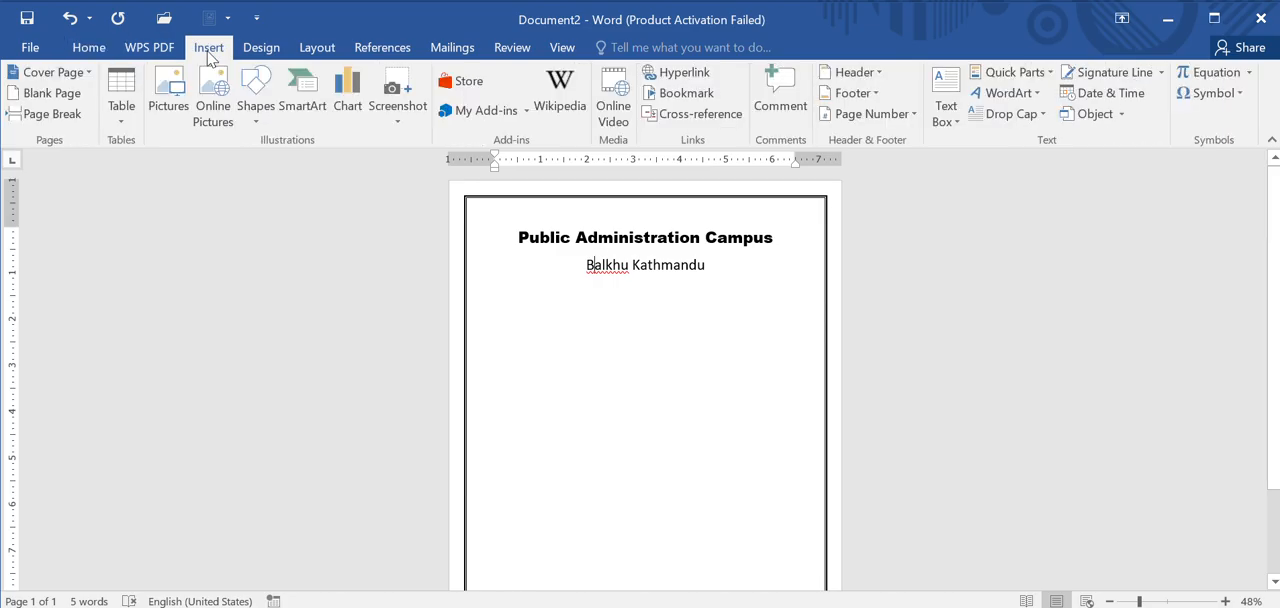
left_click(258, 121)
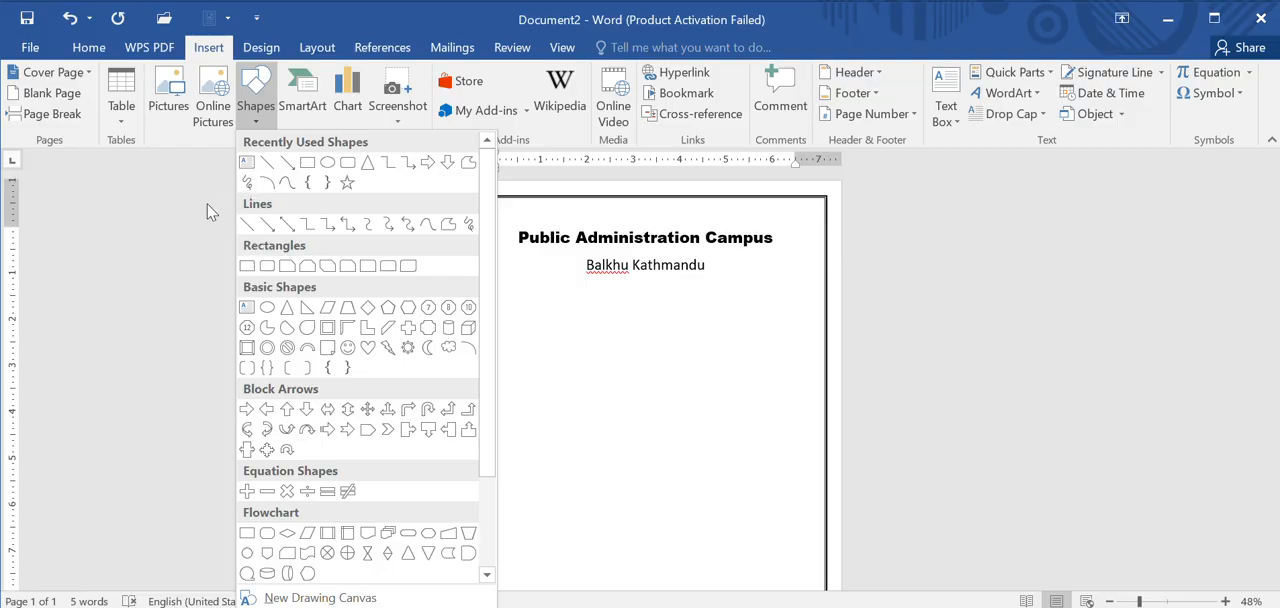
left_click(246, 228)
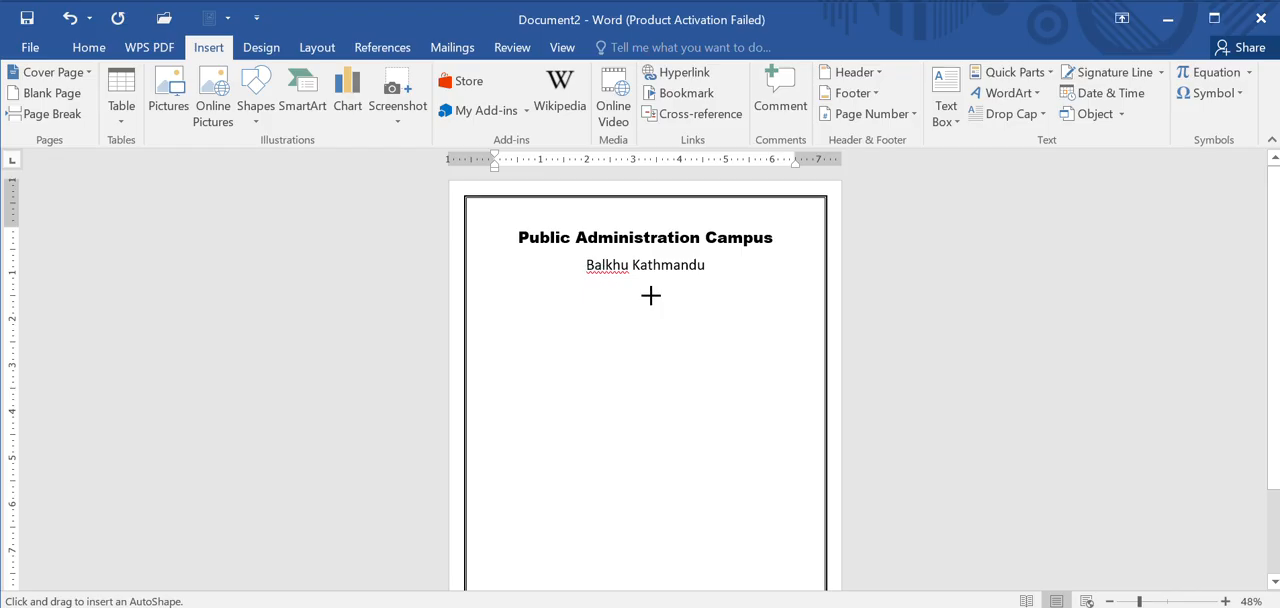
left_click_drag(650, 291, 657, 437)
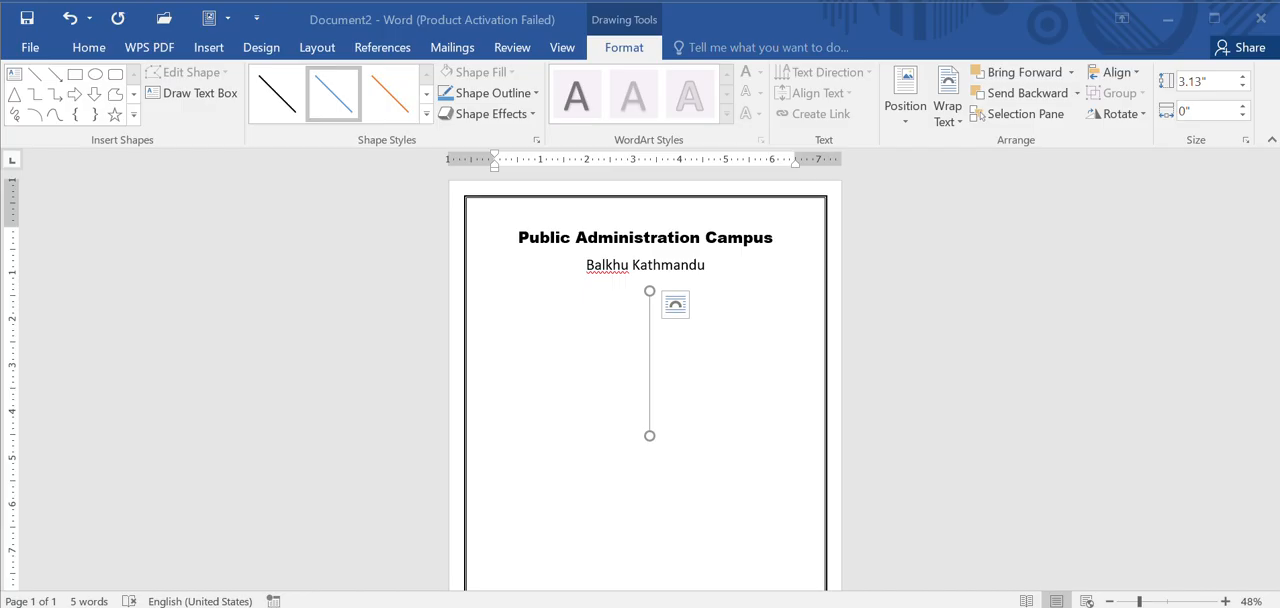
Step: Apply the black line style to the vertical line and set its outline weight to 3 pt
left_click(280, 115)
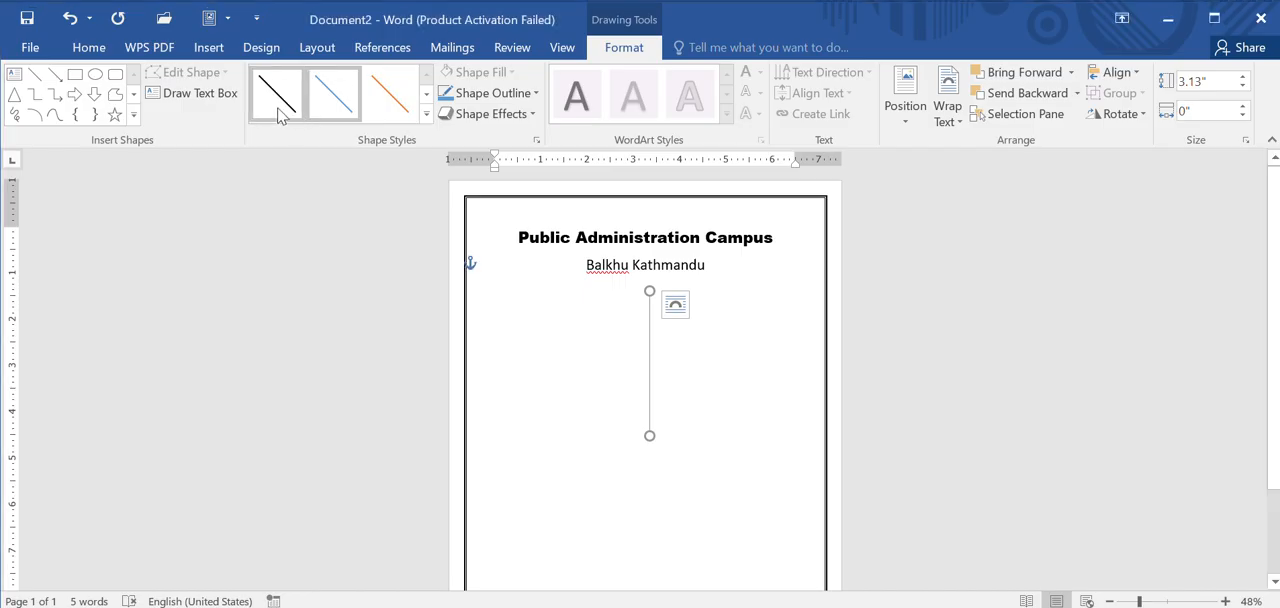
left_click(534, 93)
mouse_move(508, 308)
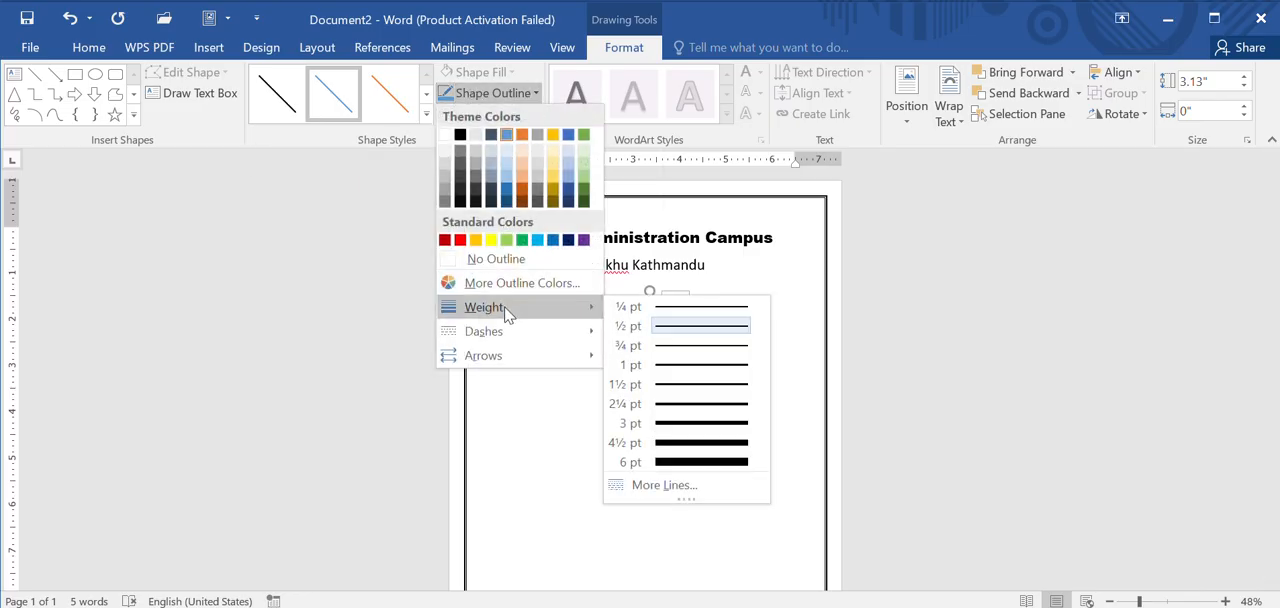
left_click(697, 416)
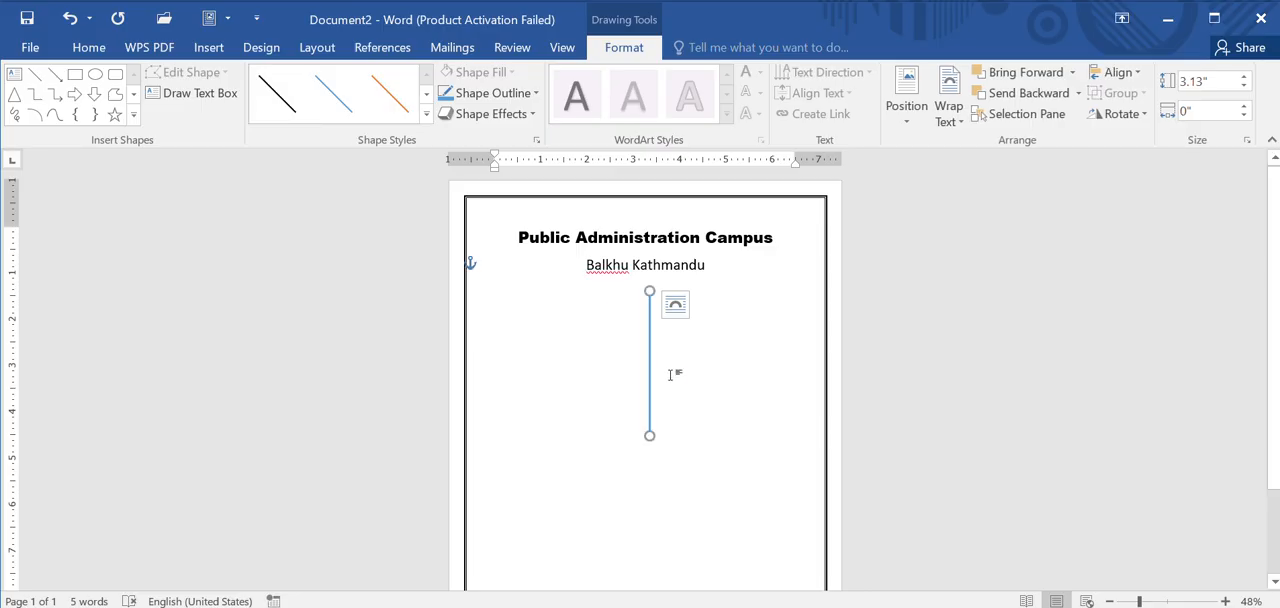
left_click(264, 85)
left_click(534, 93)
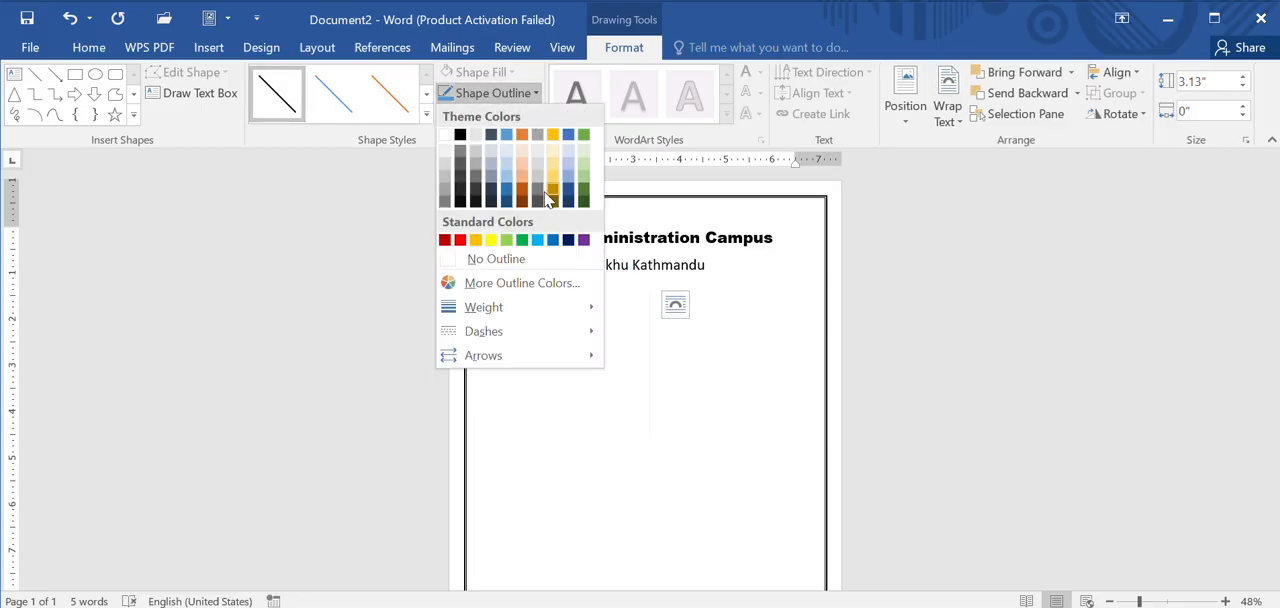
mouse_move(504, 313)
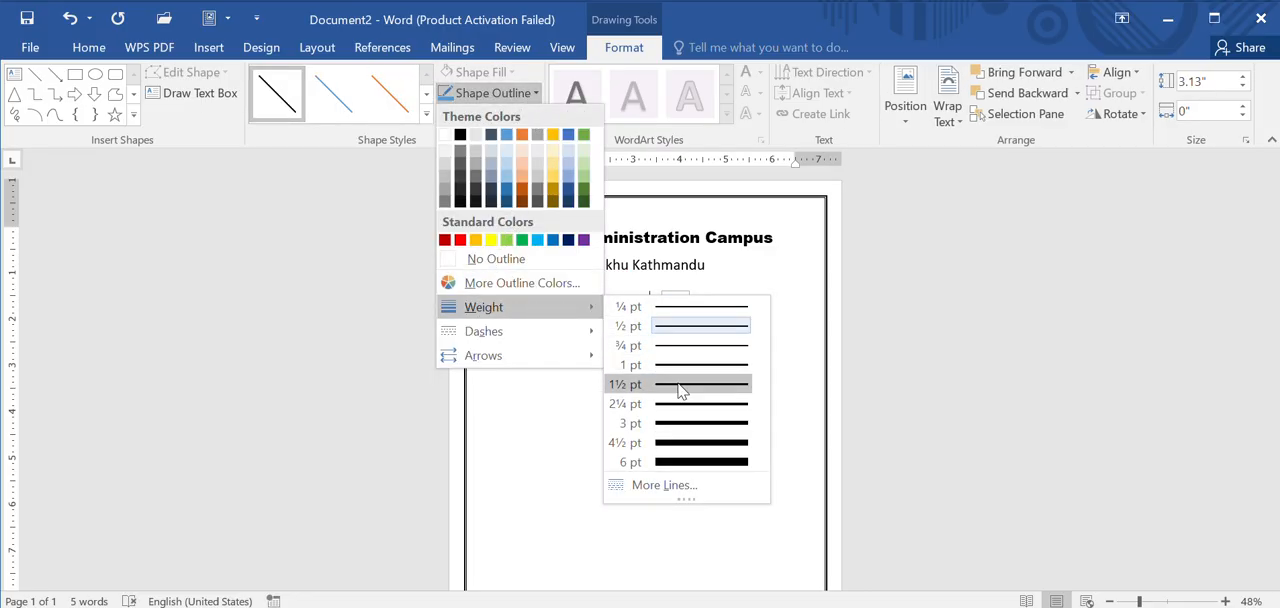
left_click(677, 421)
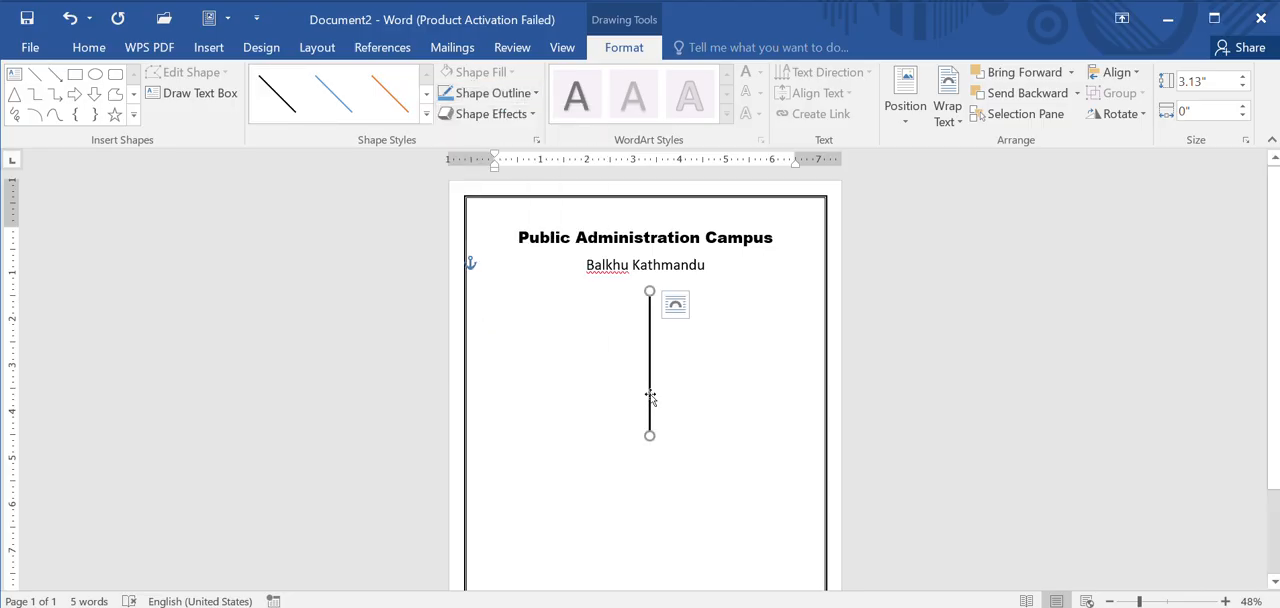
key("Escape")
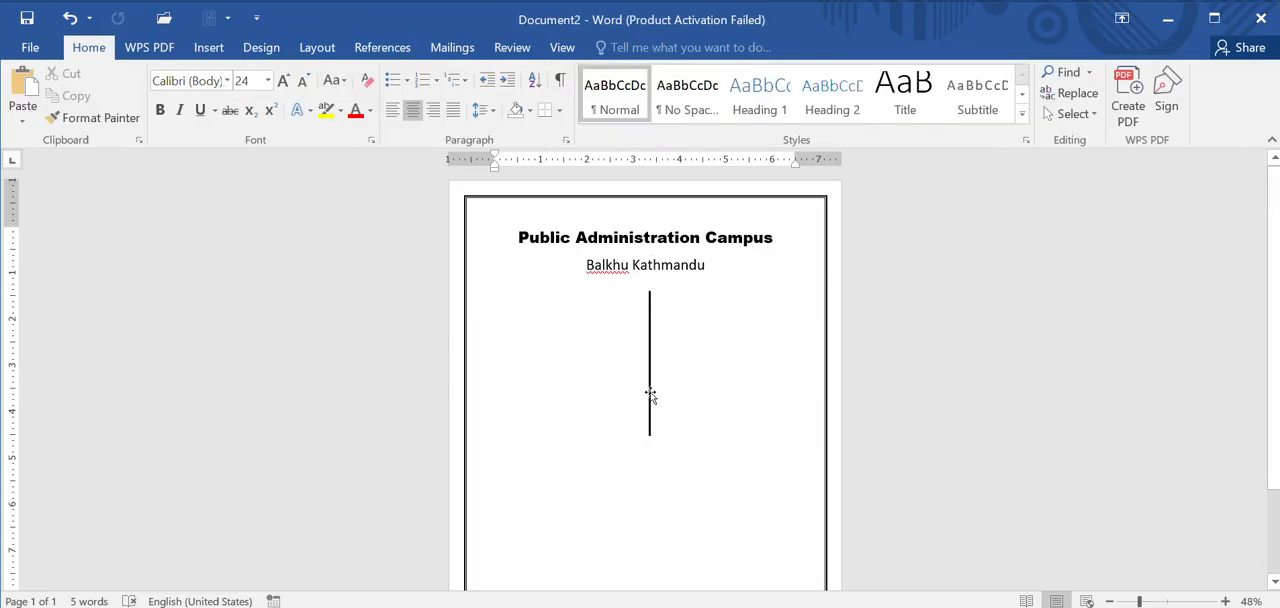
Step: Duplicate the vertical line, shorten the copy to about 2.33" and place it to the right of the original
left_click(649, 393)
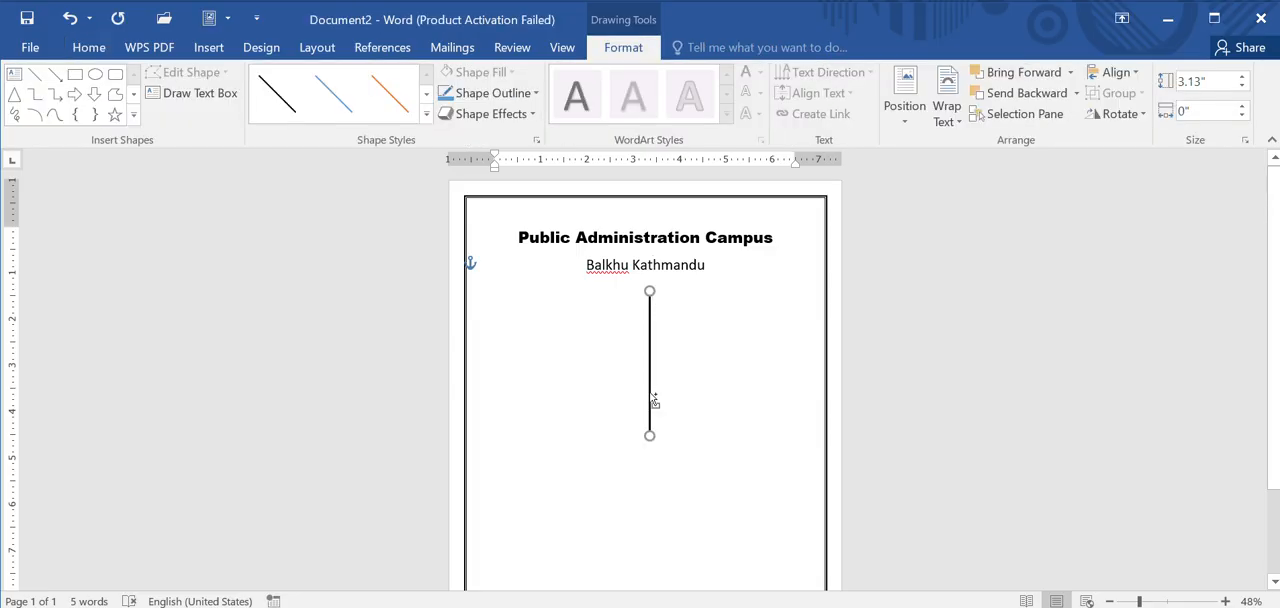
key("ctrl+d")
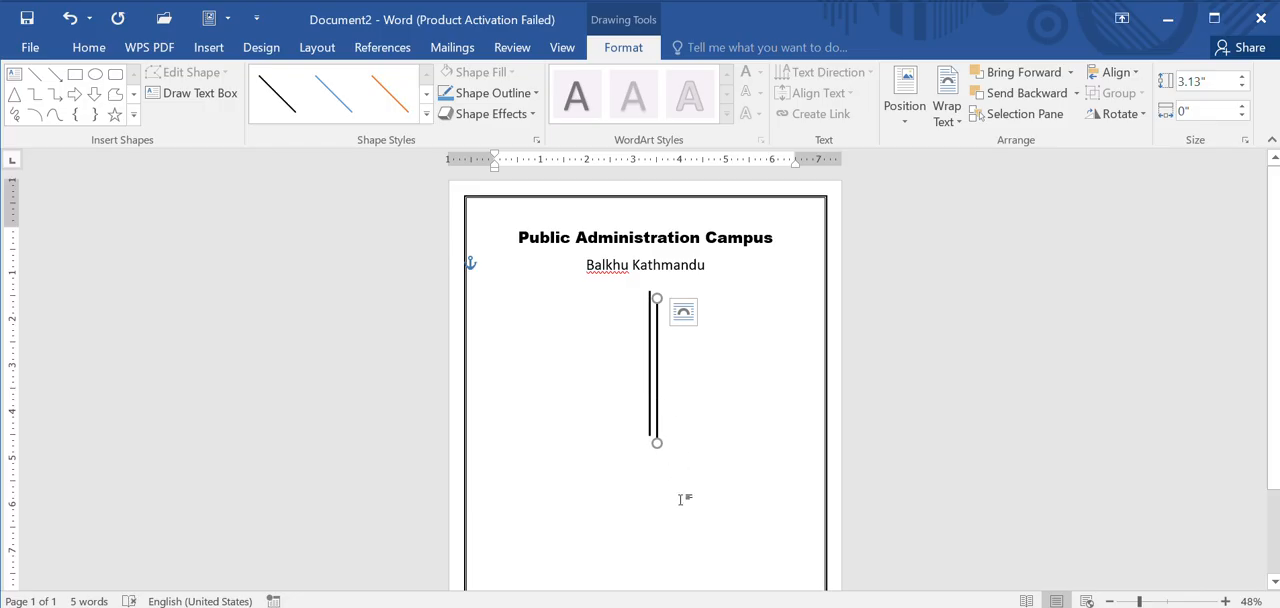
left_click_drag(657, 443, 661, 405)
left_click_drag(660, 320, 673, 338)
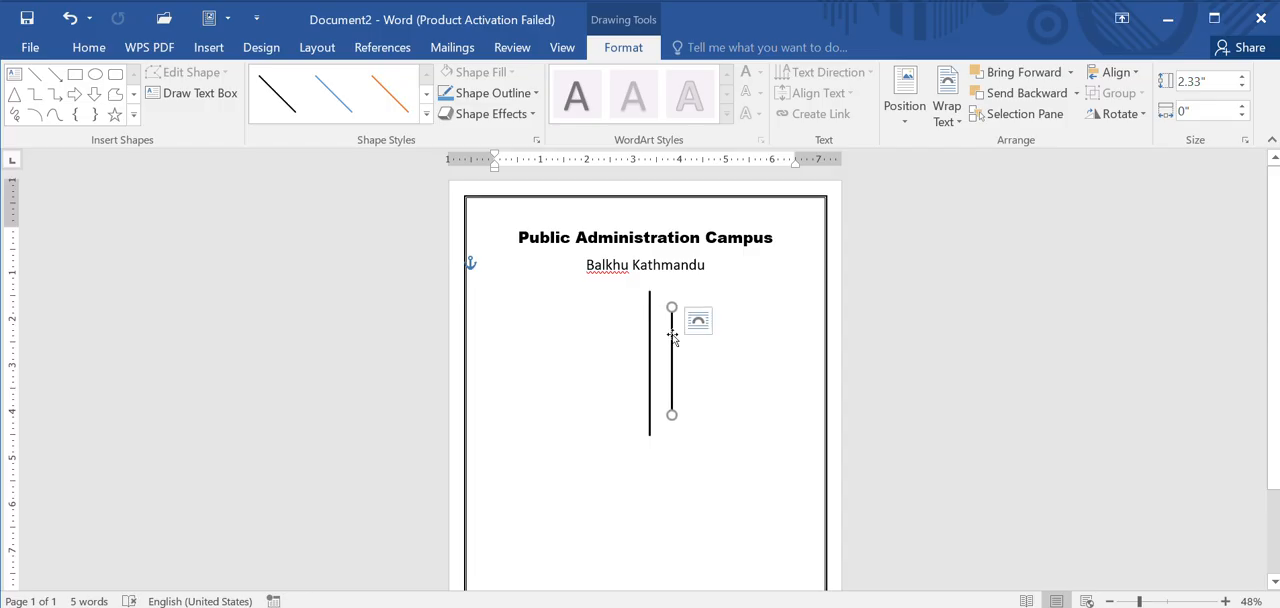
Step: Duplicate the short line and place the copy on the left side of the long line, level with its twin
key("ctrl+d")
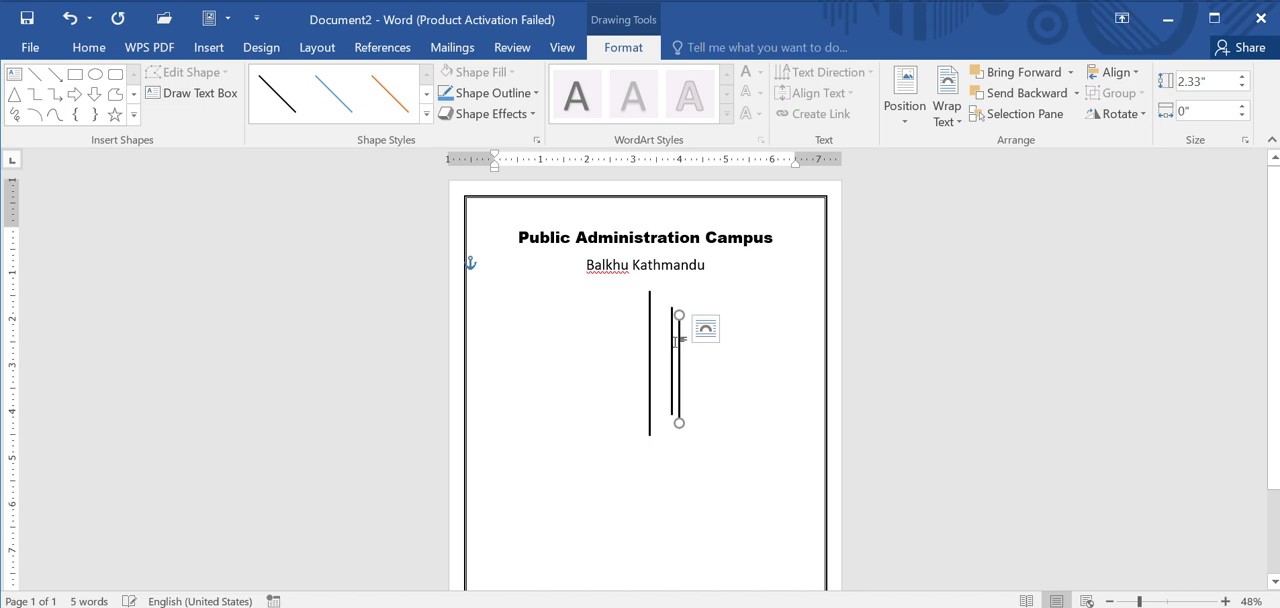
left_click_drag(674, 344, 623, 345)
left_click(741, 353)
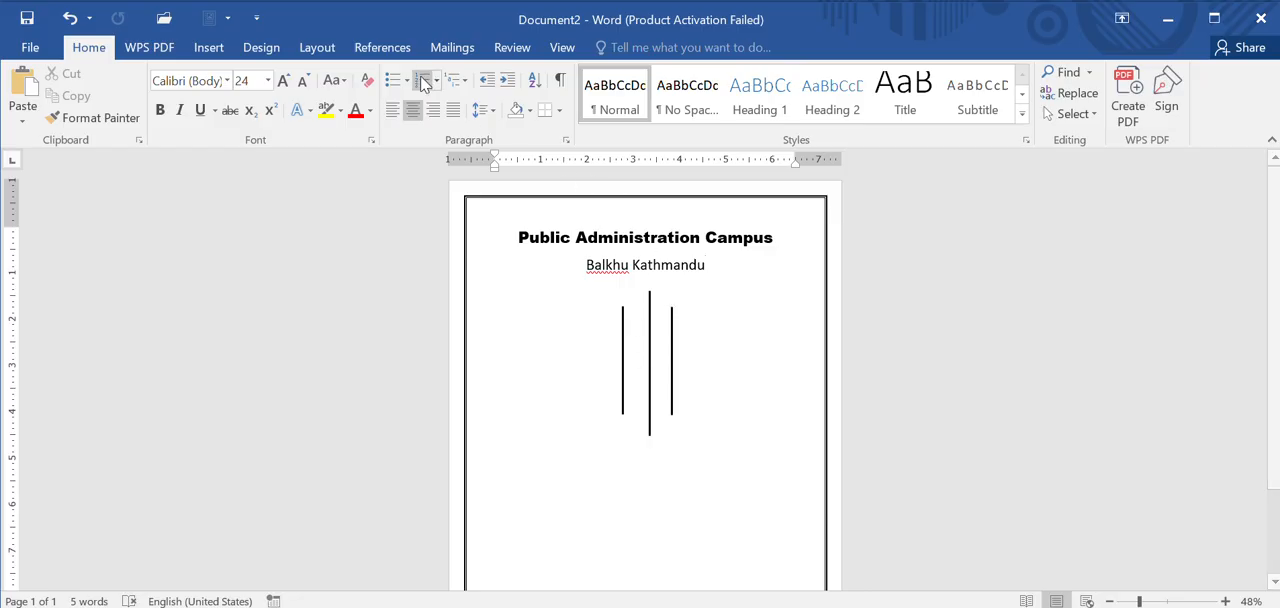
Step: Check the alignment of the three vertical lines against the page gridlines, then hide the gridlines
left_click(564, 47)
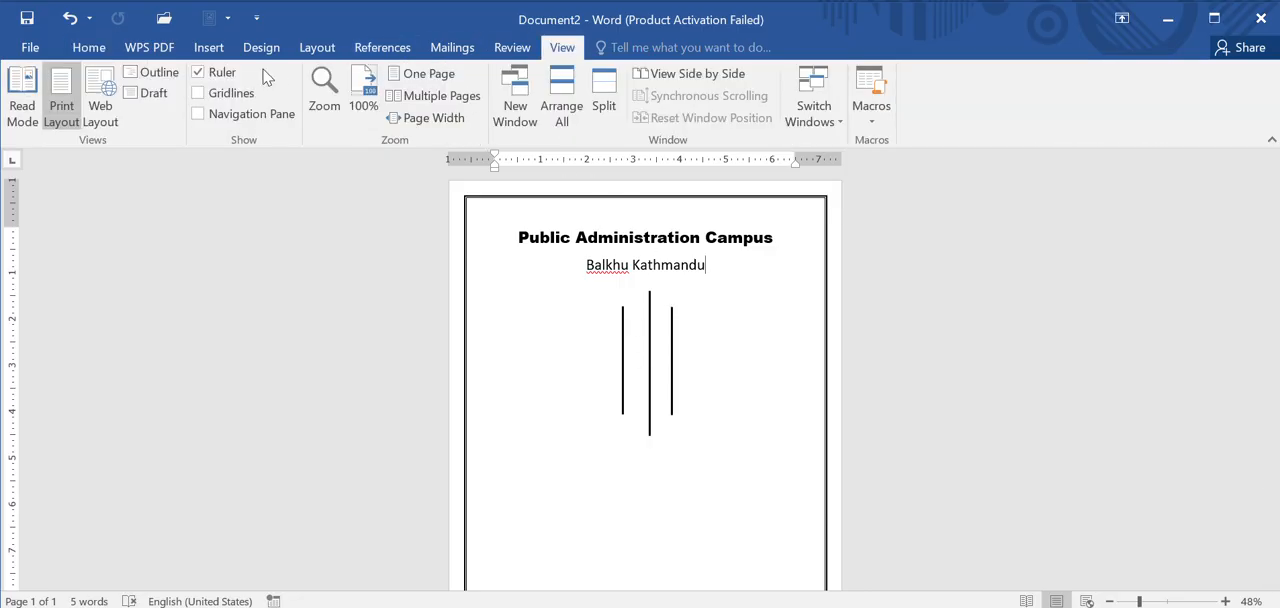
left_click(200, 96)
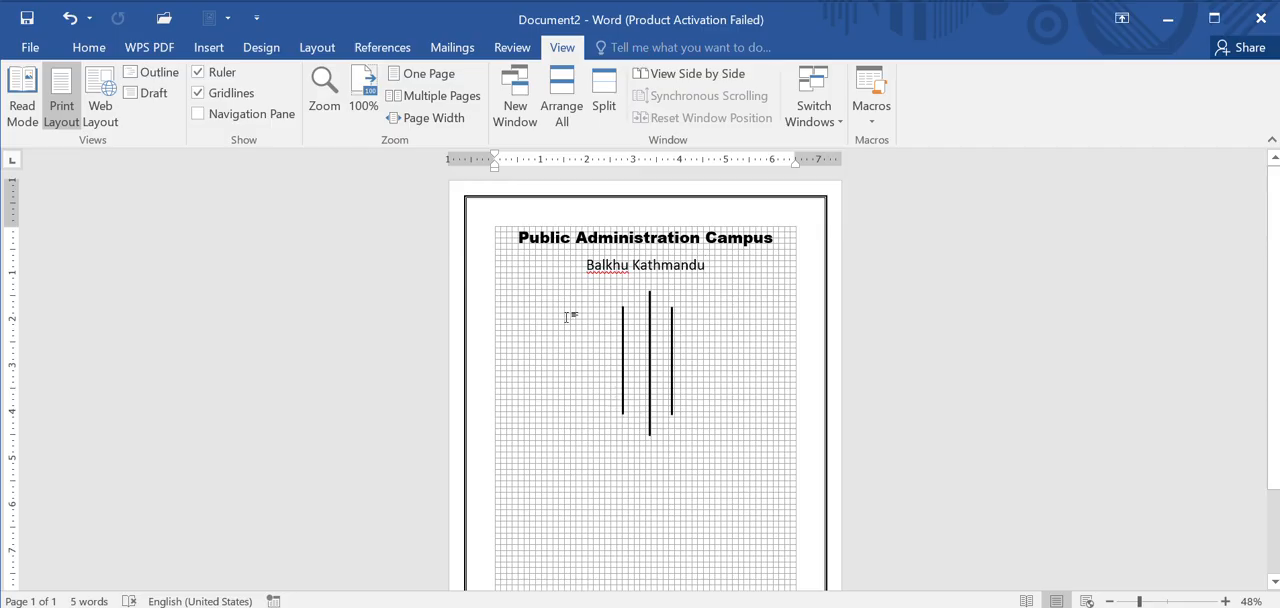
left_click(199, 93)
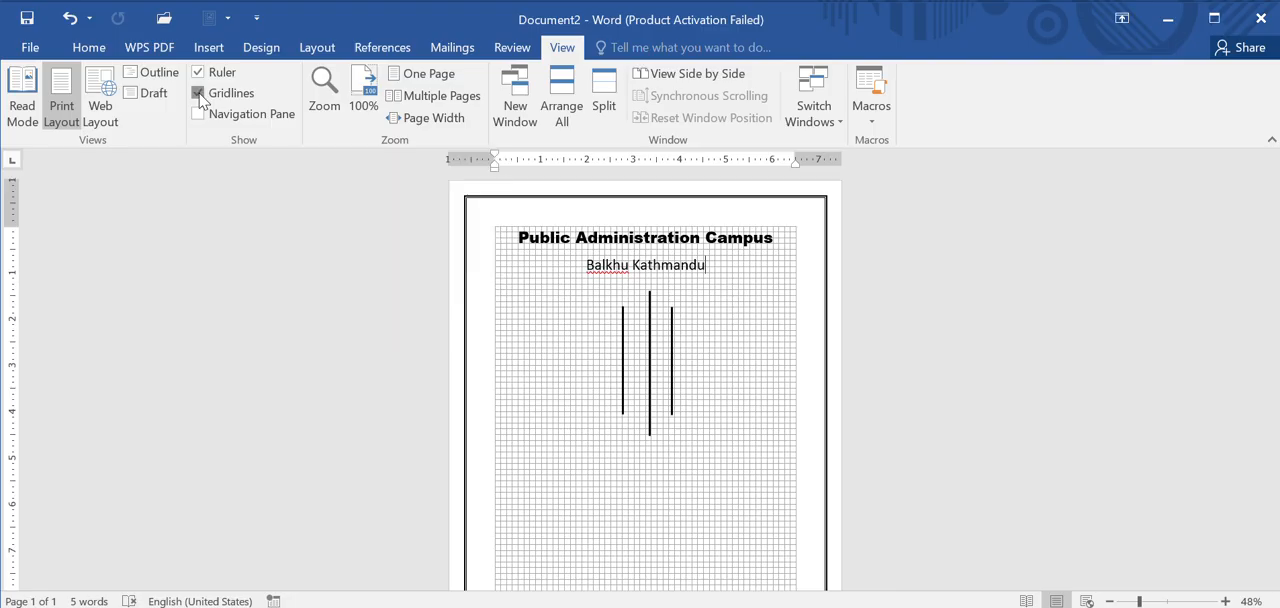
Step: Add the centered title "Internal Assignment of Public Policy-I" below the three vertical lines
scroll(598, 461, "down", 1)
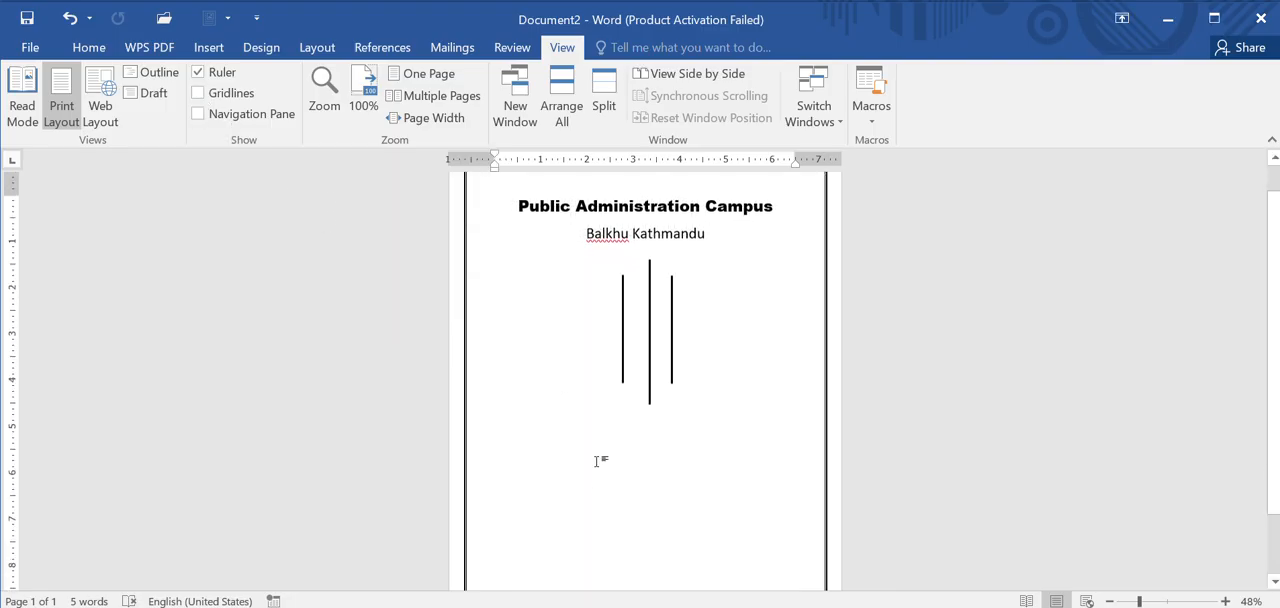
key("ctrl+z")
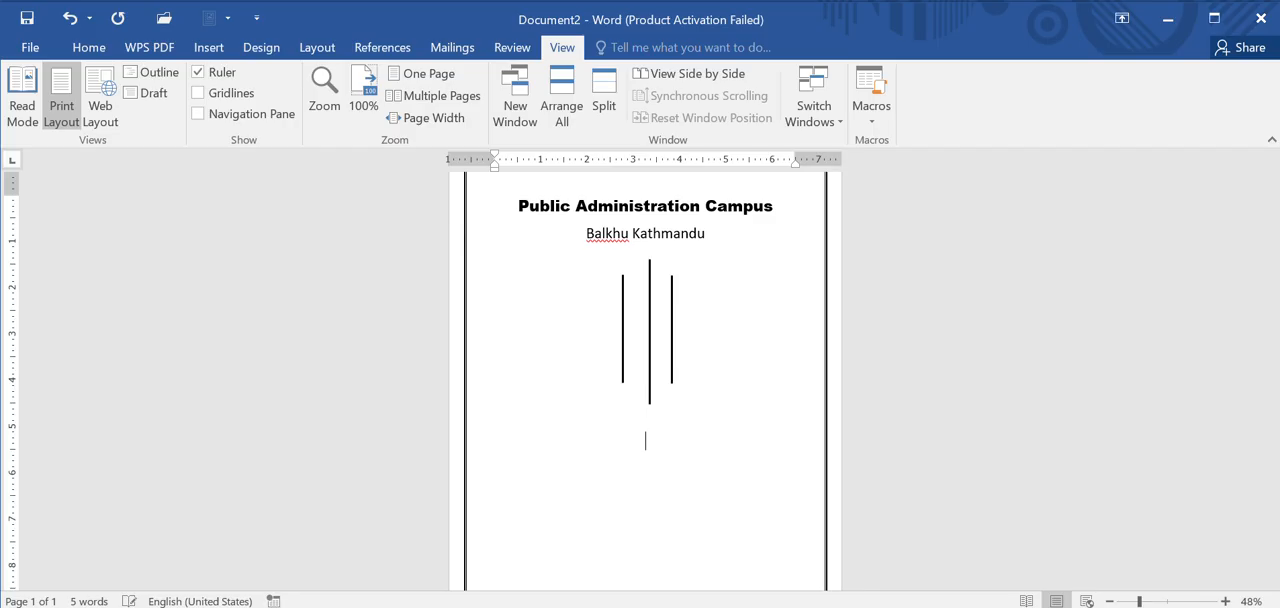
type("Ins")
key("BackSpace")
type("ternal Assignment ")
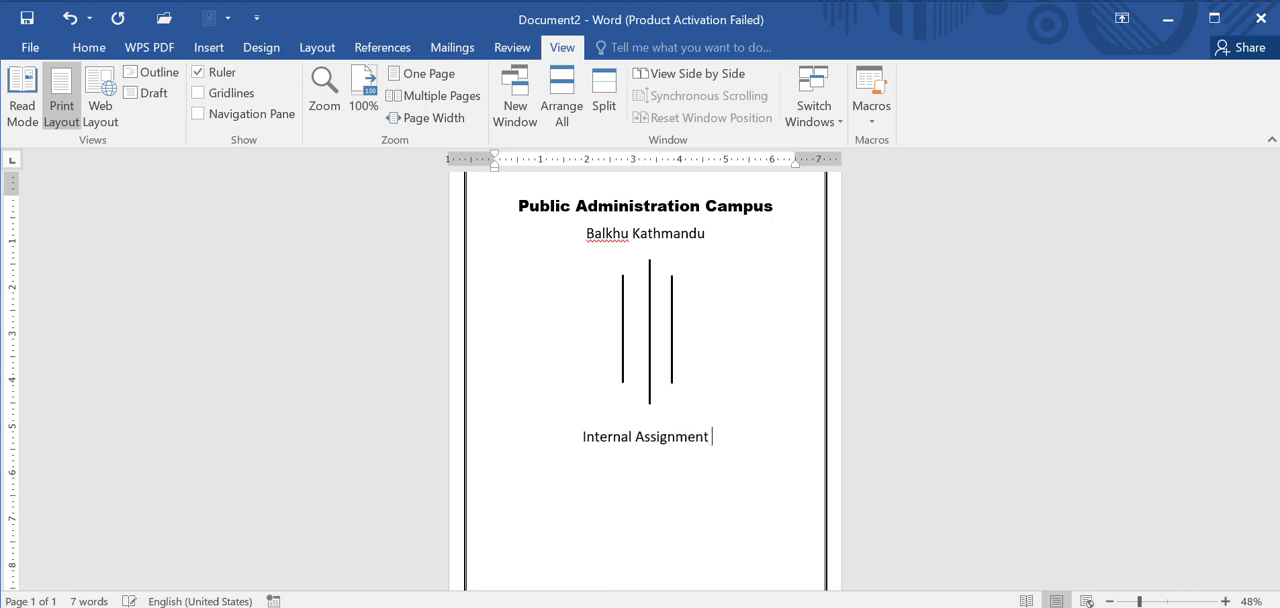
type("of Public")
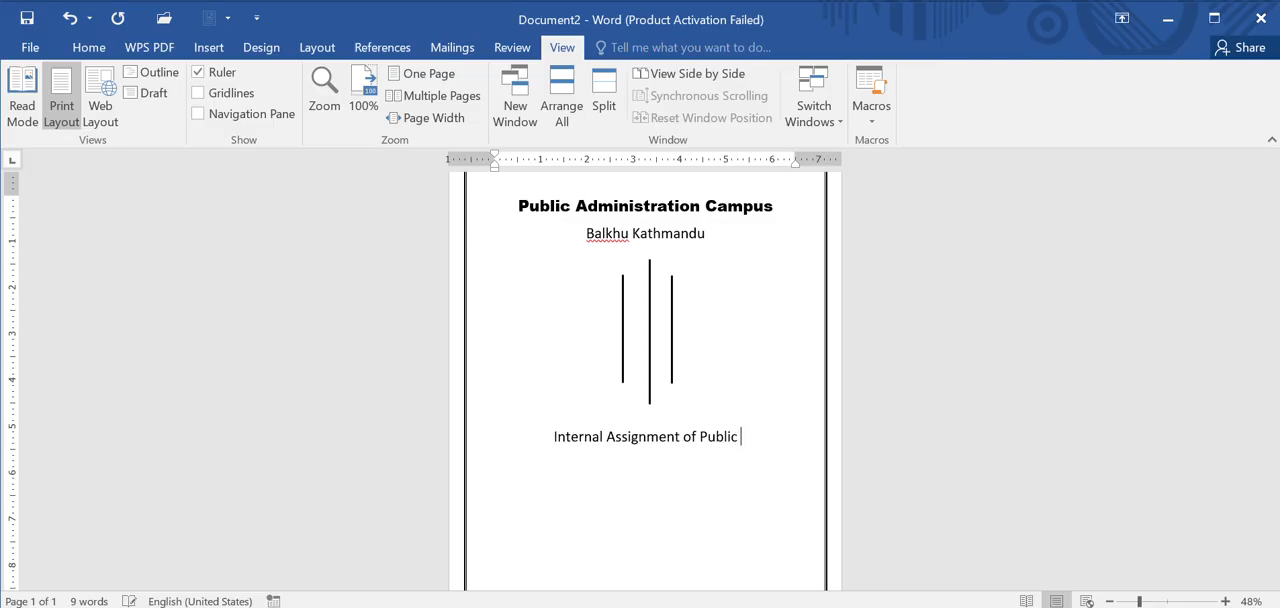
type(" Policy")
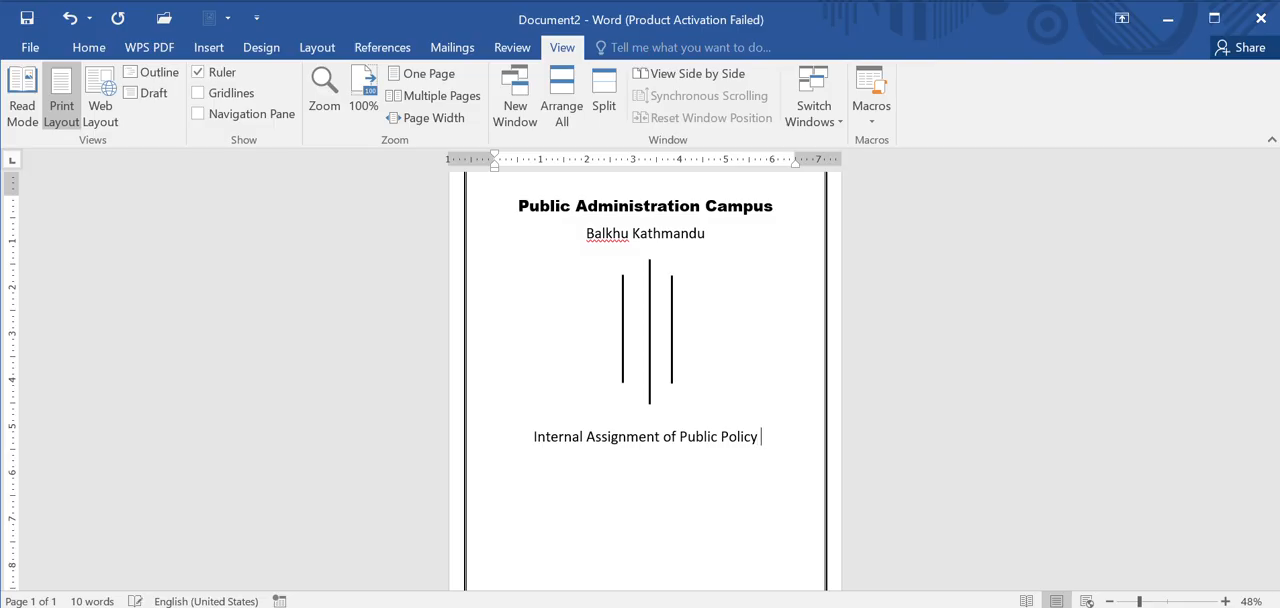
key("BackSpace")
type("-I")
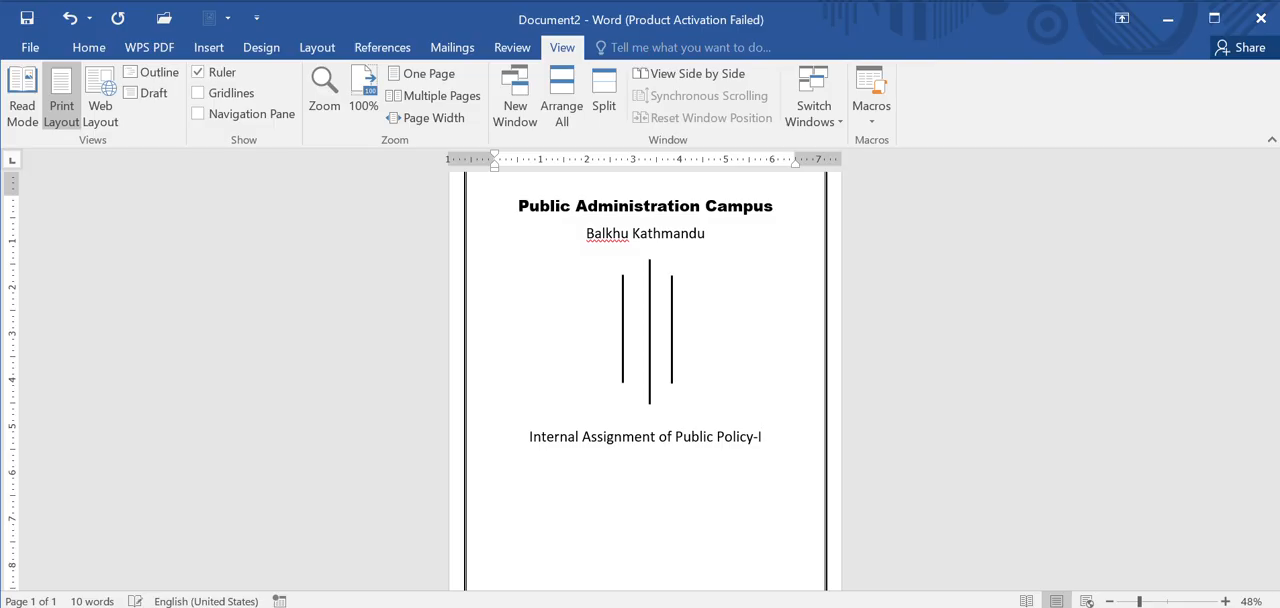
type("Submitted by ")
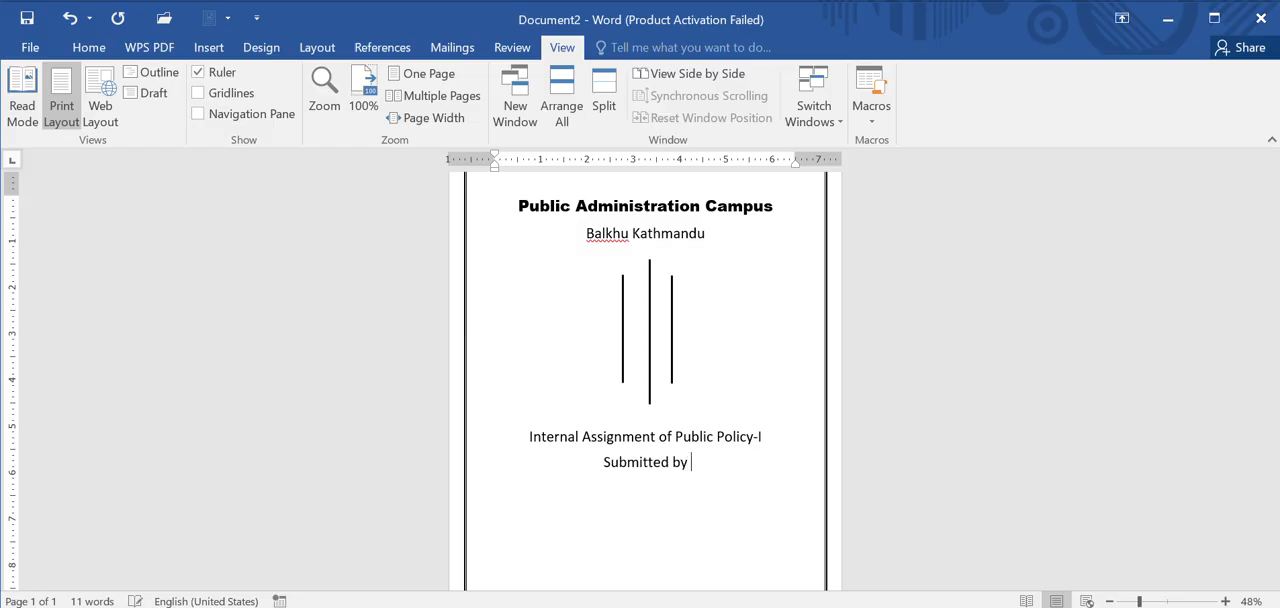
type(":")
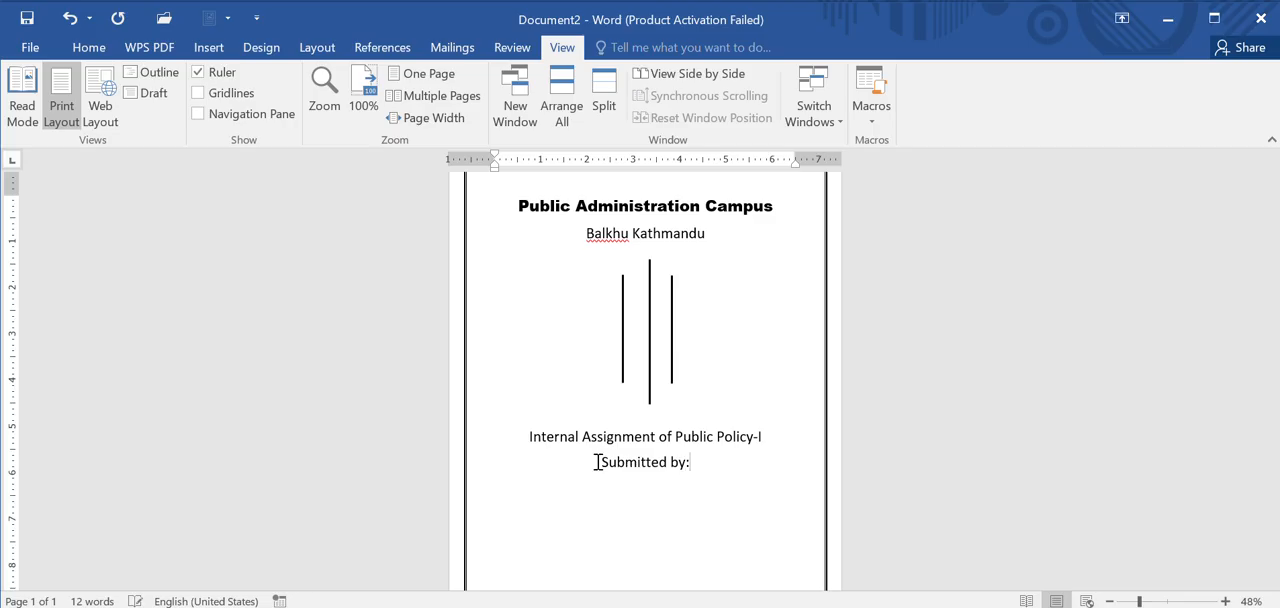
Step: Add a "Name:" line with the student's full name under "Submitted by:"
key("Return")
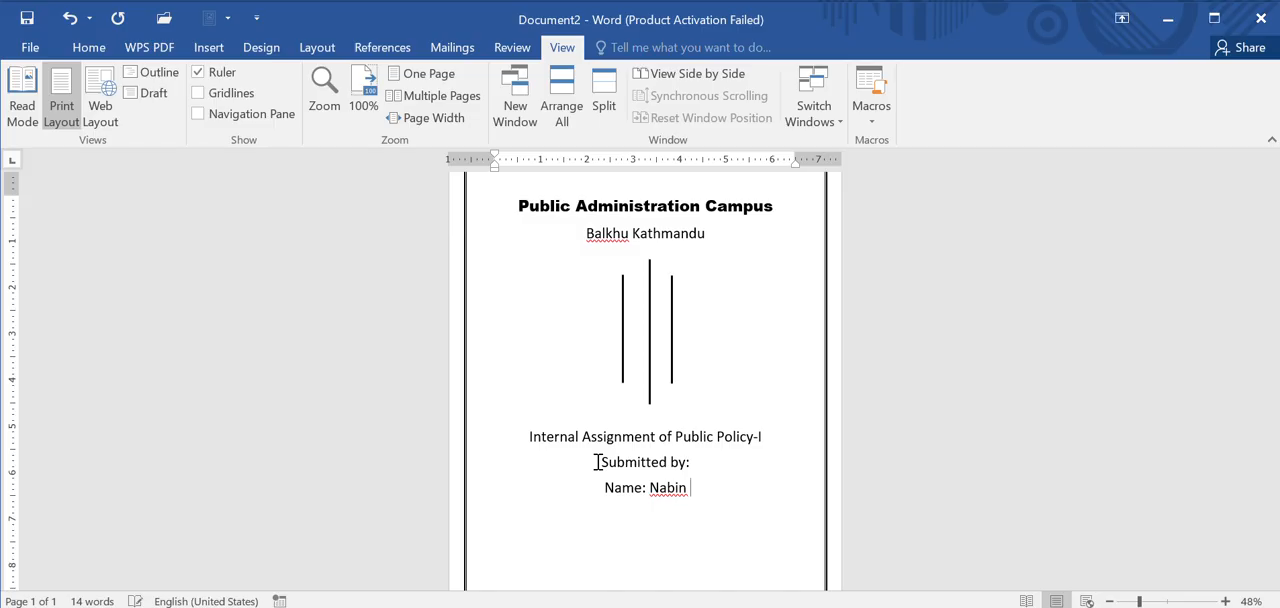
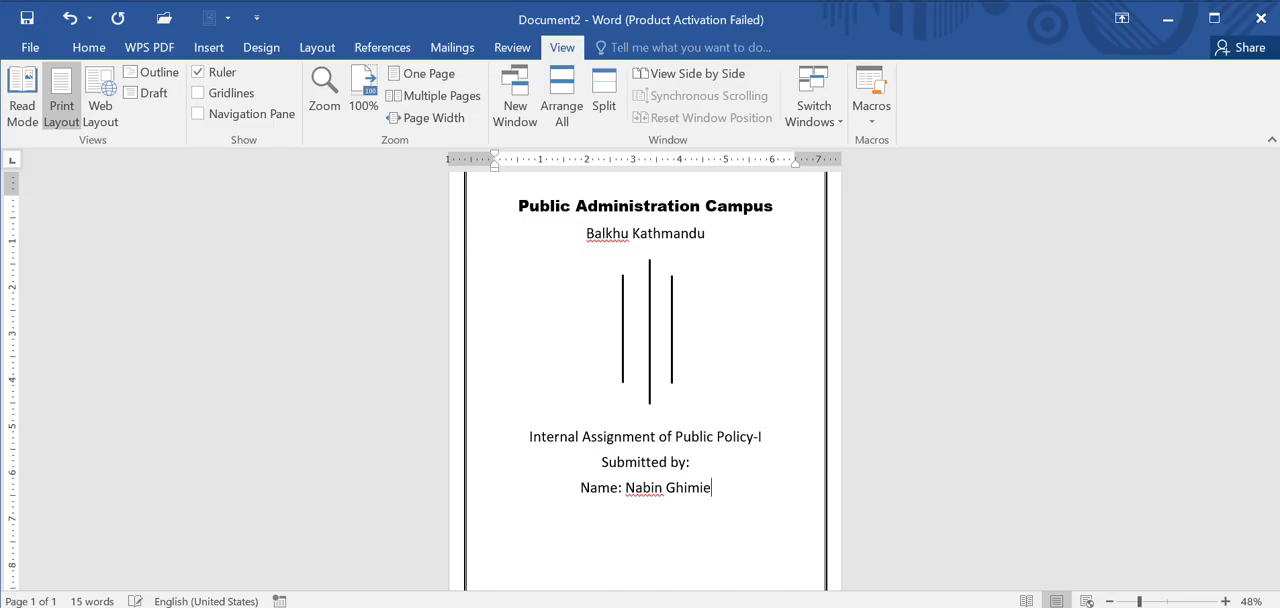
key("Return")
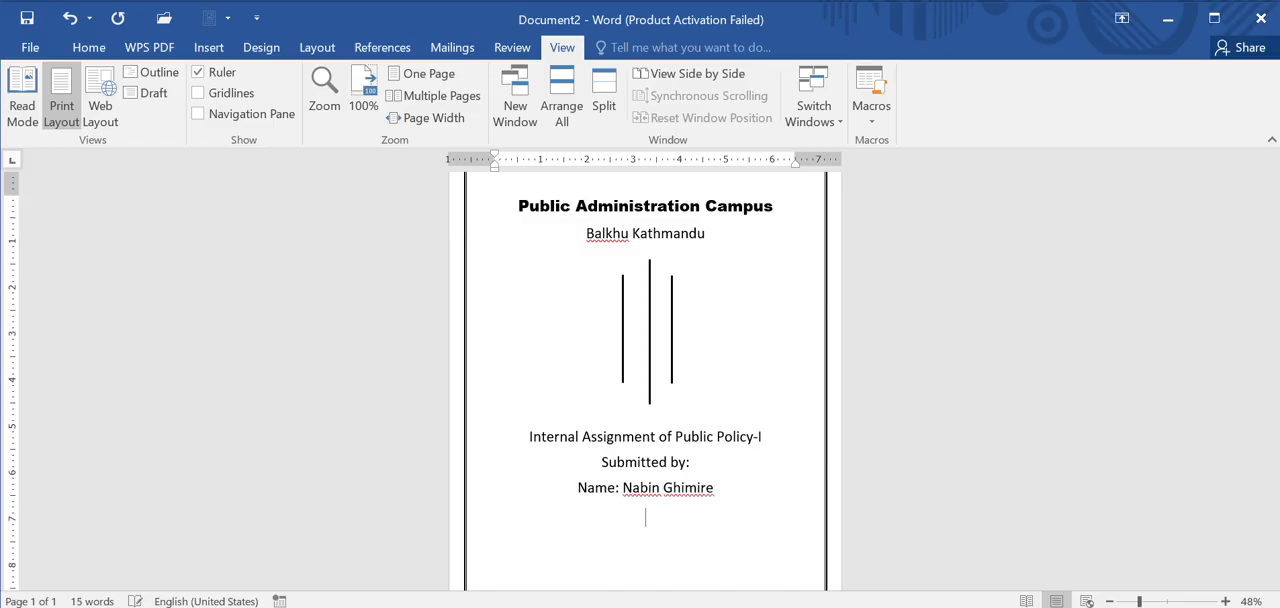
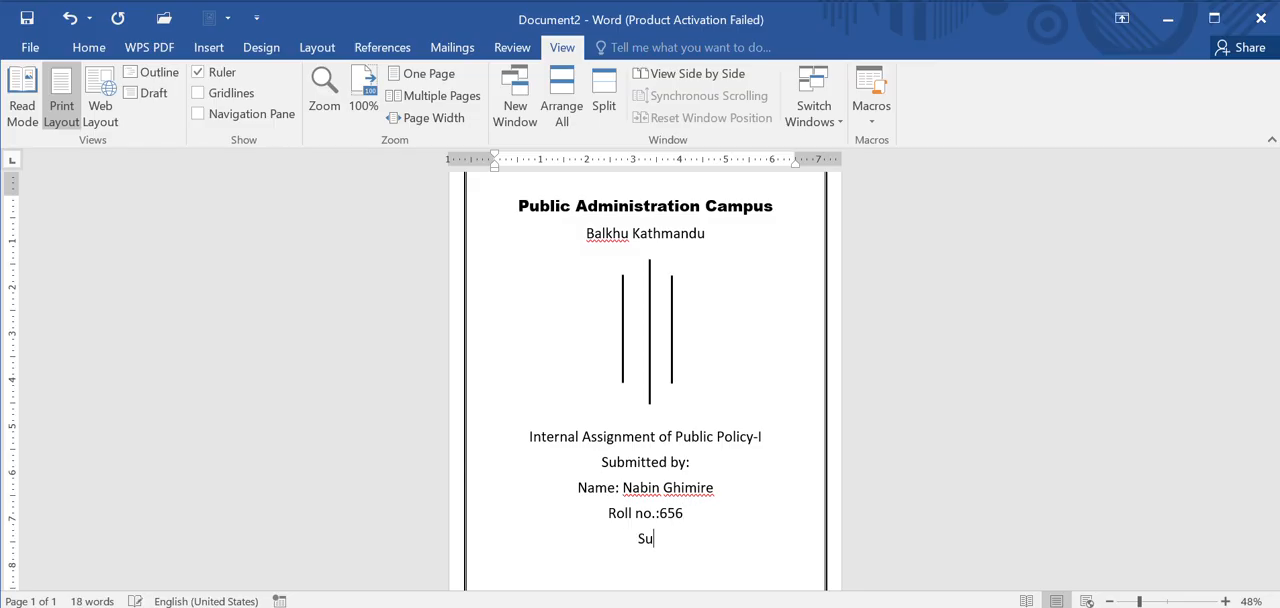
Step: Add a "Roll no.:" line with the student's roll number below the name
type("bmitted to")
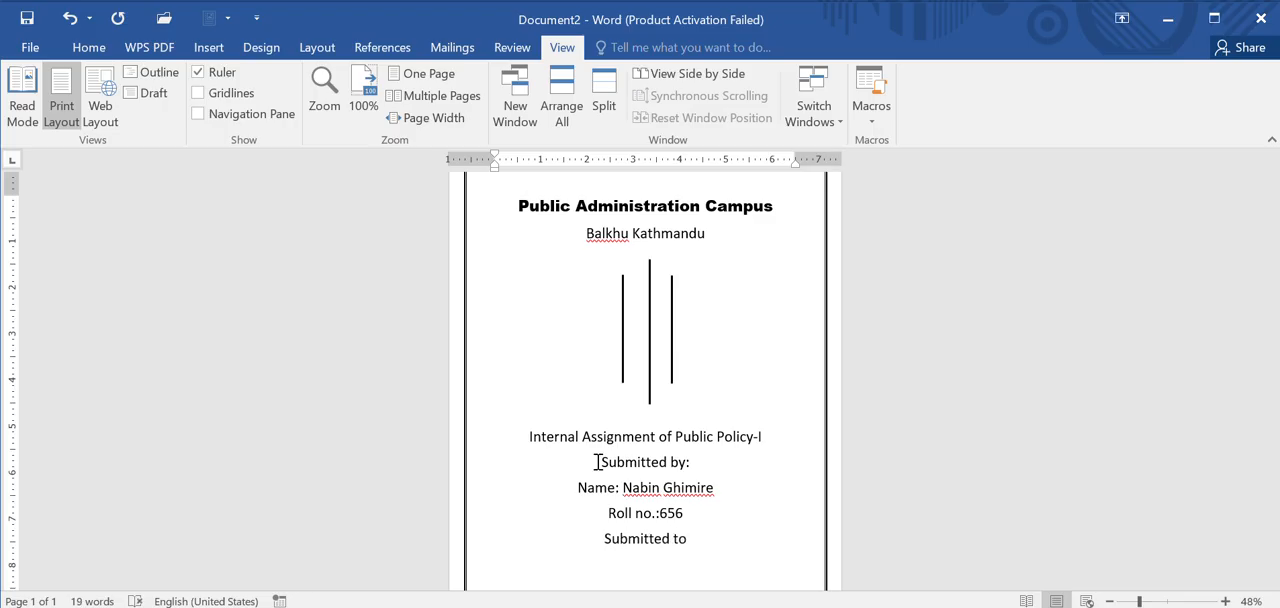
type(":")
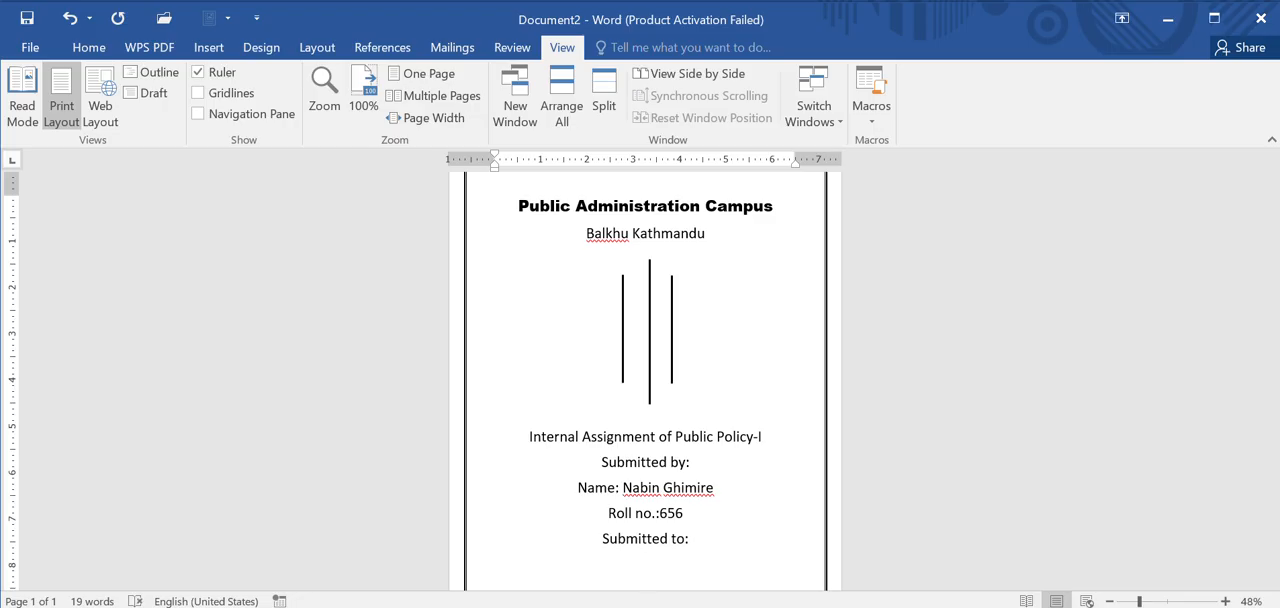
Step: Enter the recipient's full name under "Submitted to:" and start a new line below it
key("Return")
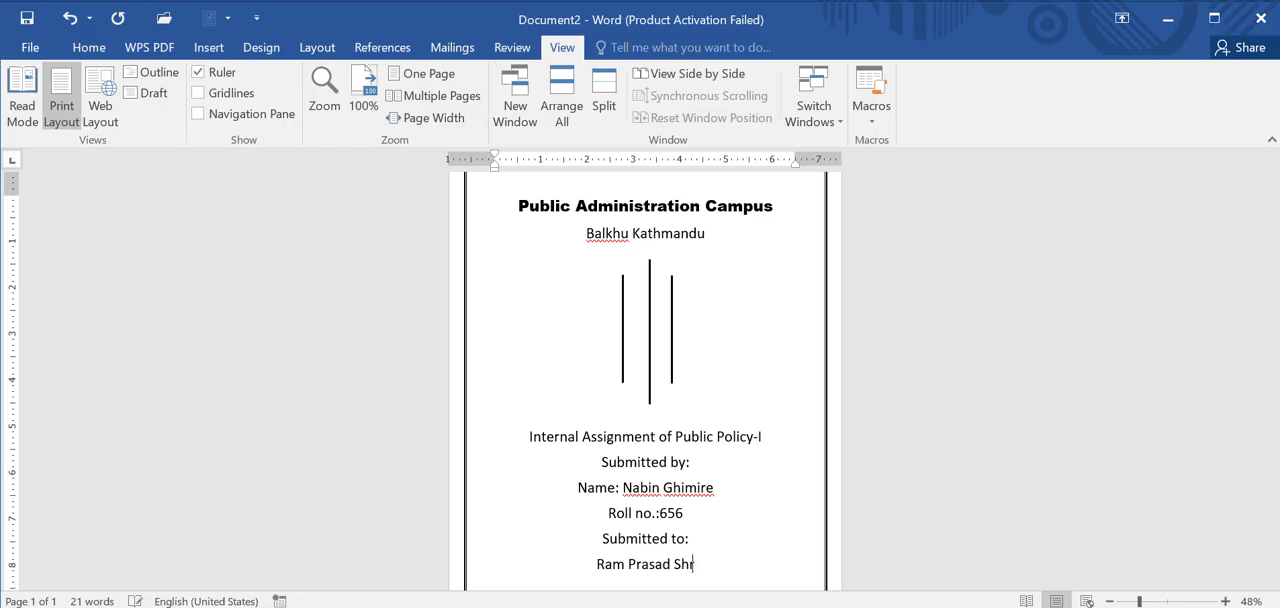
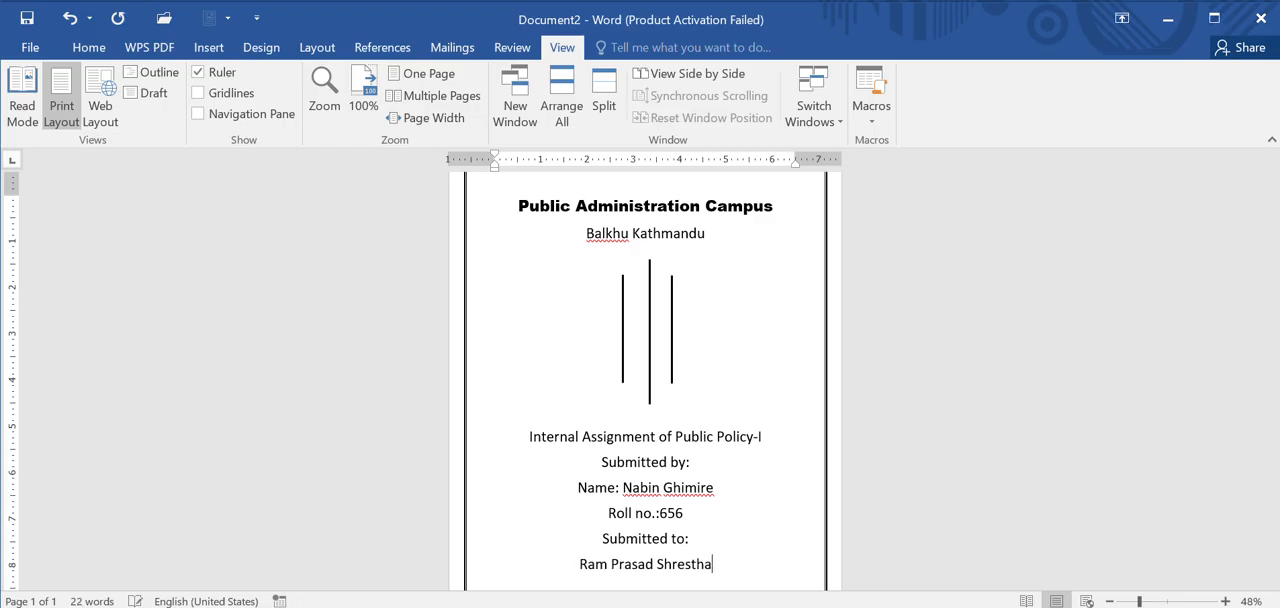
key("Return")
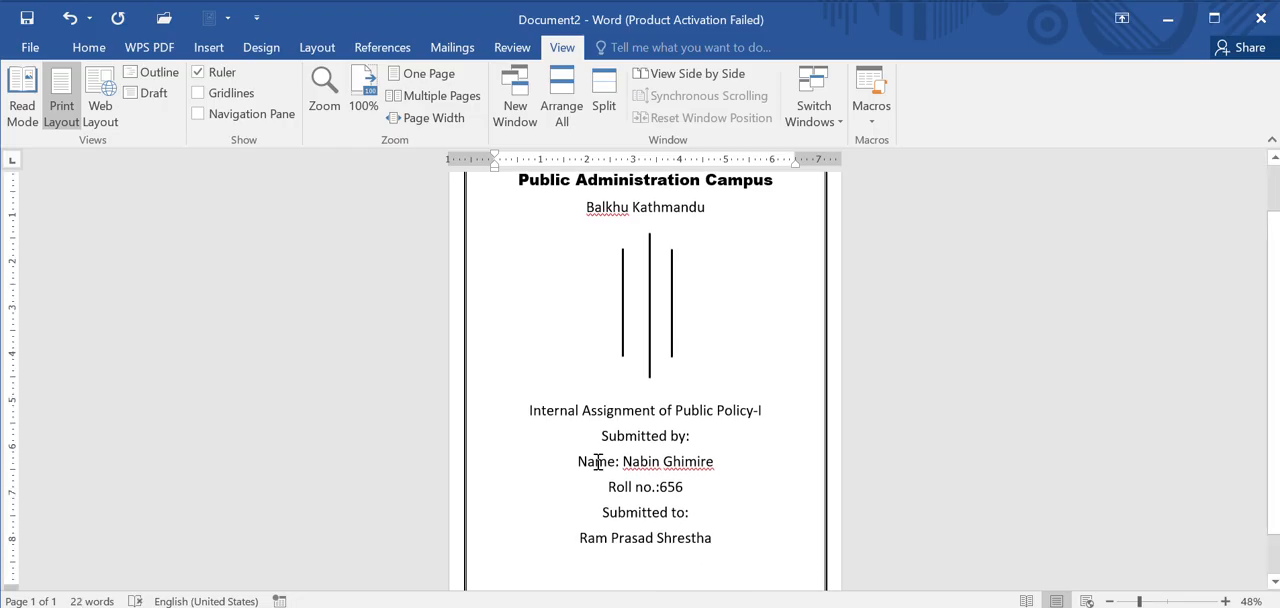
Step: Add the line "Department of Public Policy" below the recipient's name and break off to a new page
type("Dep")
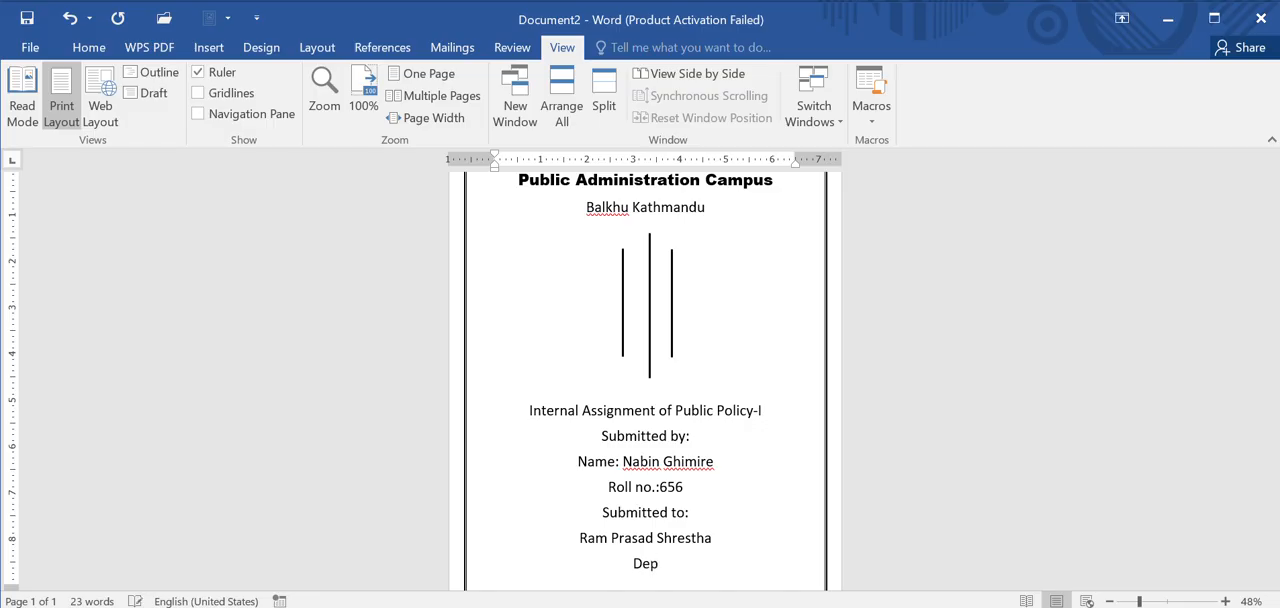
type("artment of ")
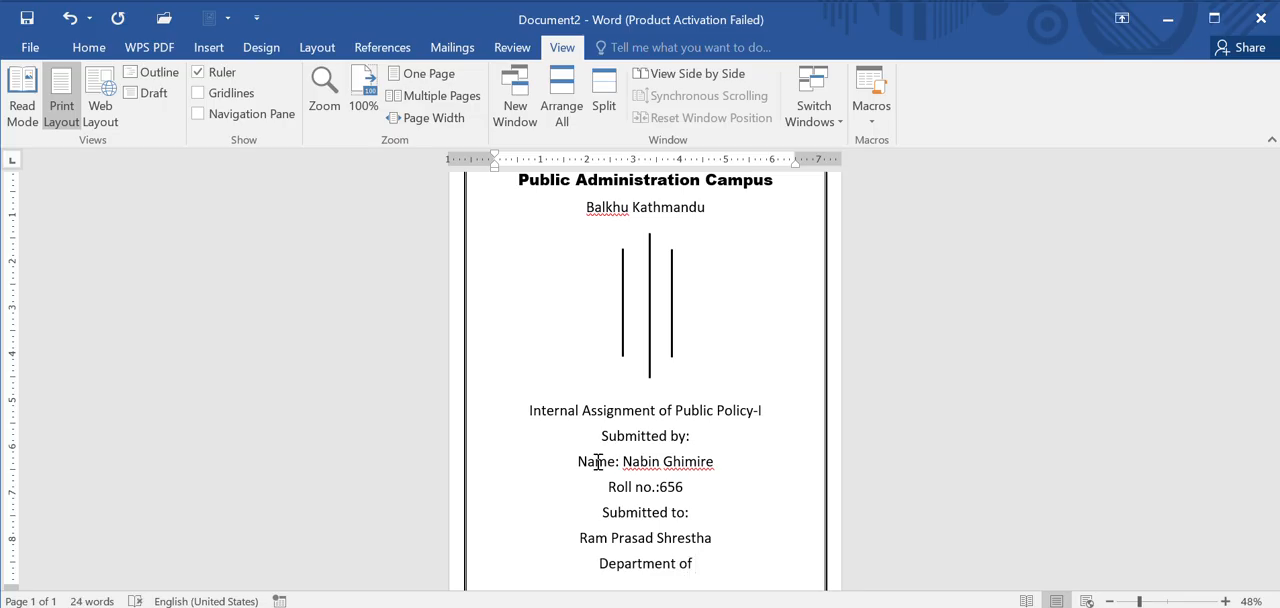
type("Public ")
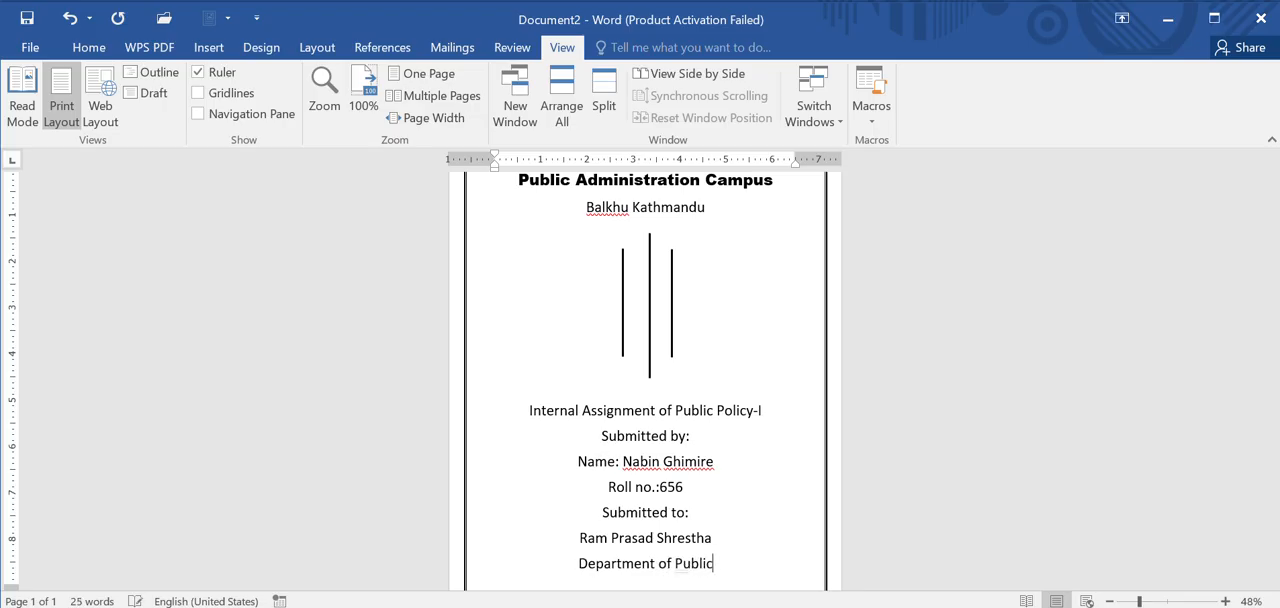
type("Polic")
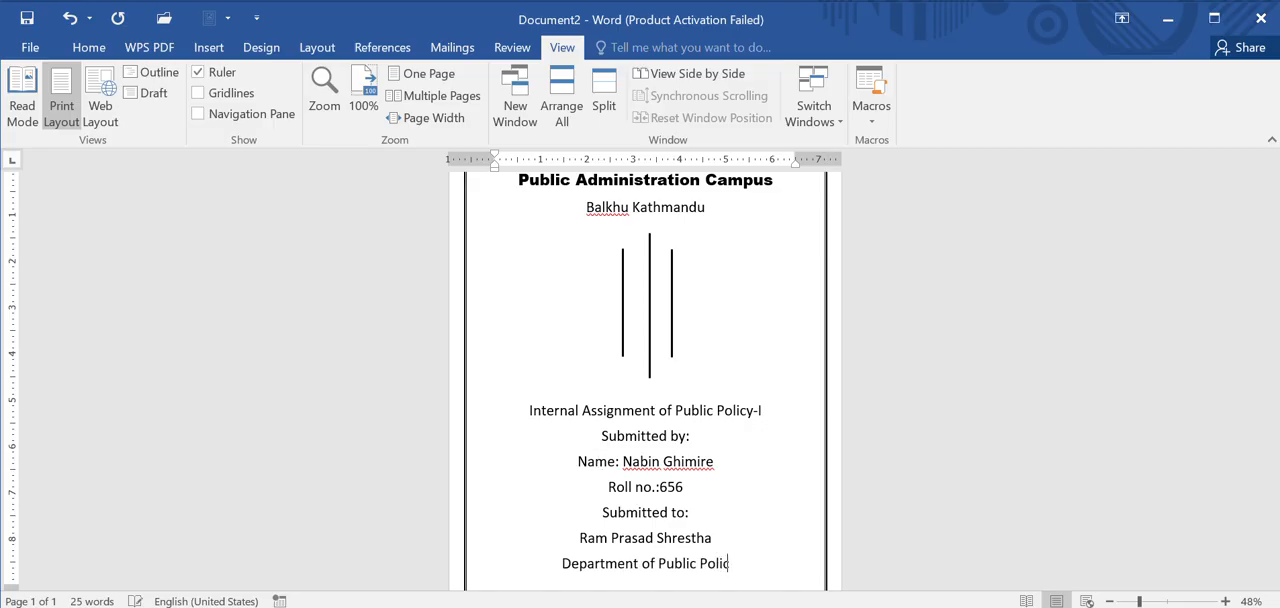
type("y")
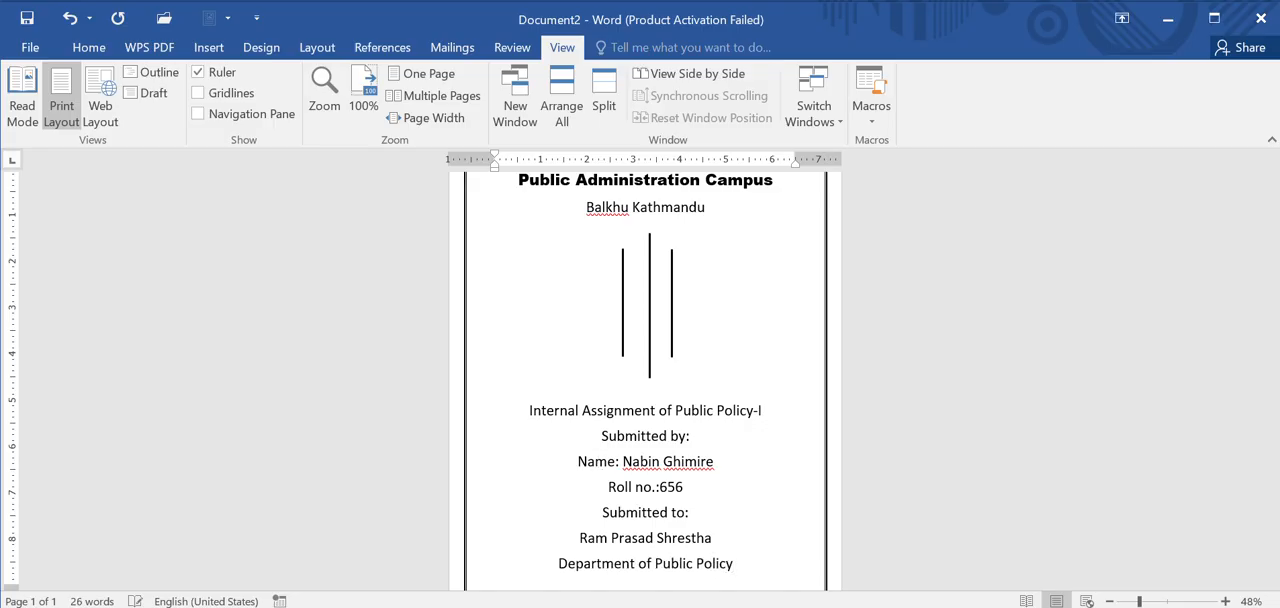
key("ctrl+Return")
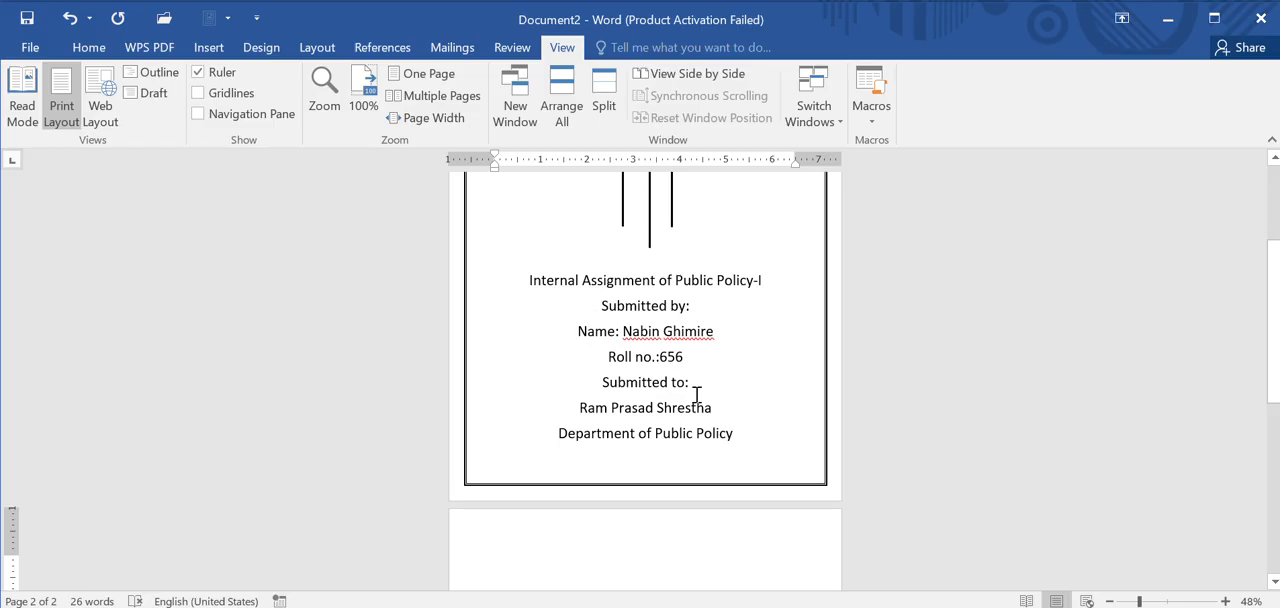
Step: Remove one blank line above "Internal Assignment of Public Policy-I" and insert a blank line below it
scroll(722, 388, "up", 2)
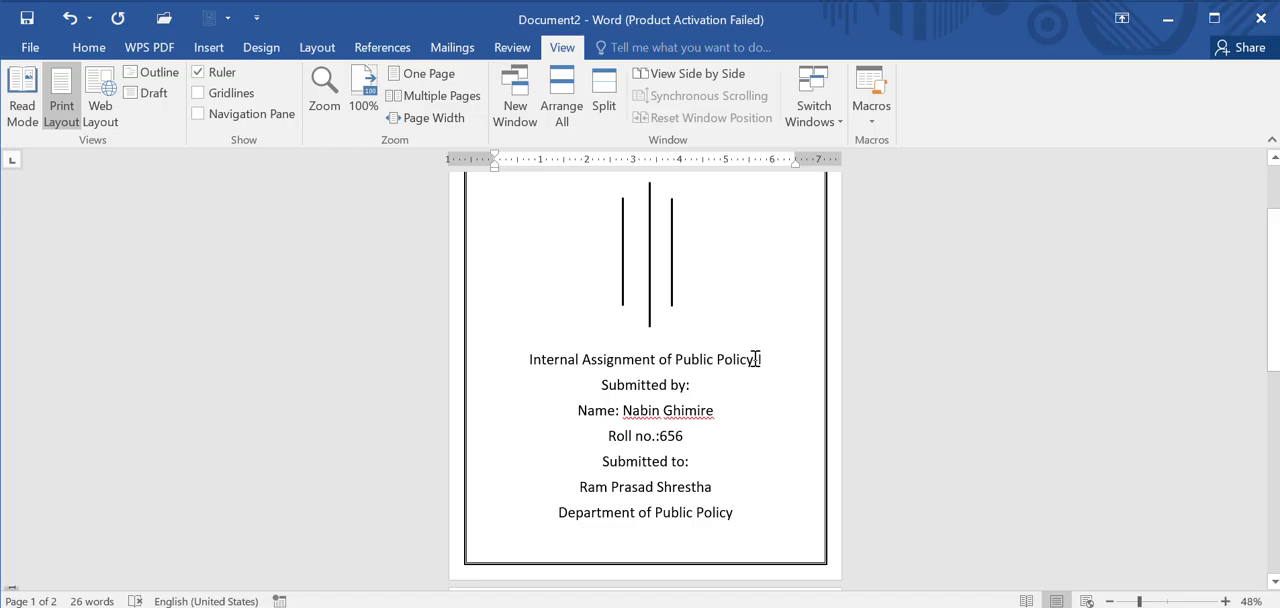
left_click(522, 365)
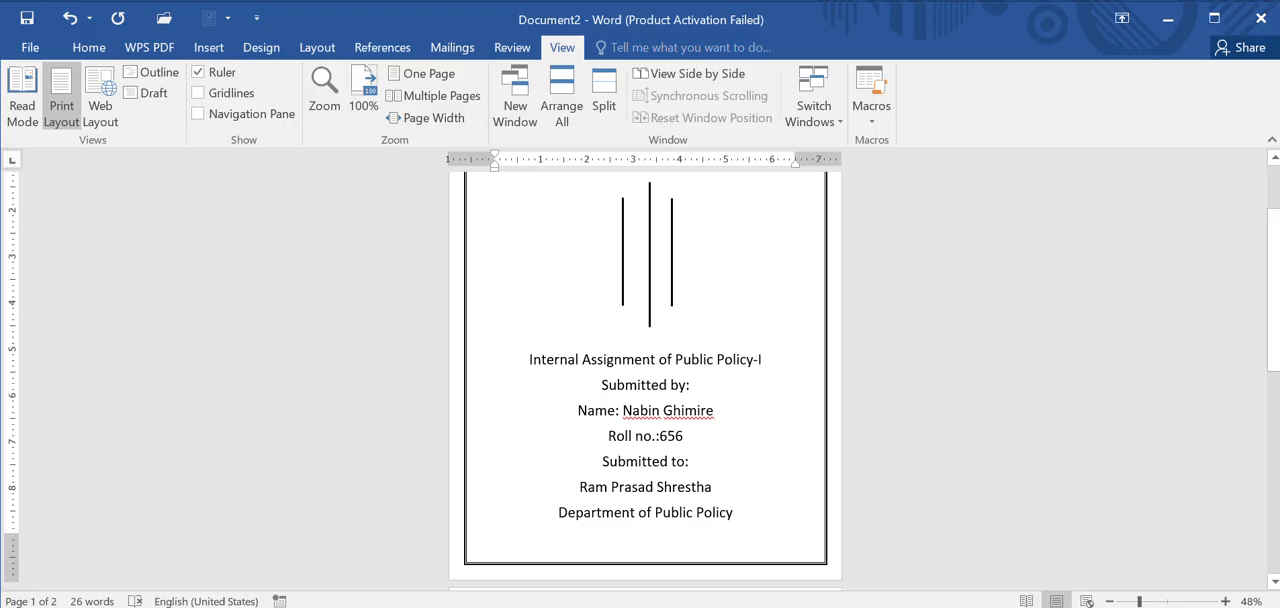
key("BackSpace")
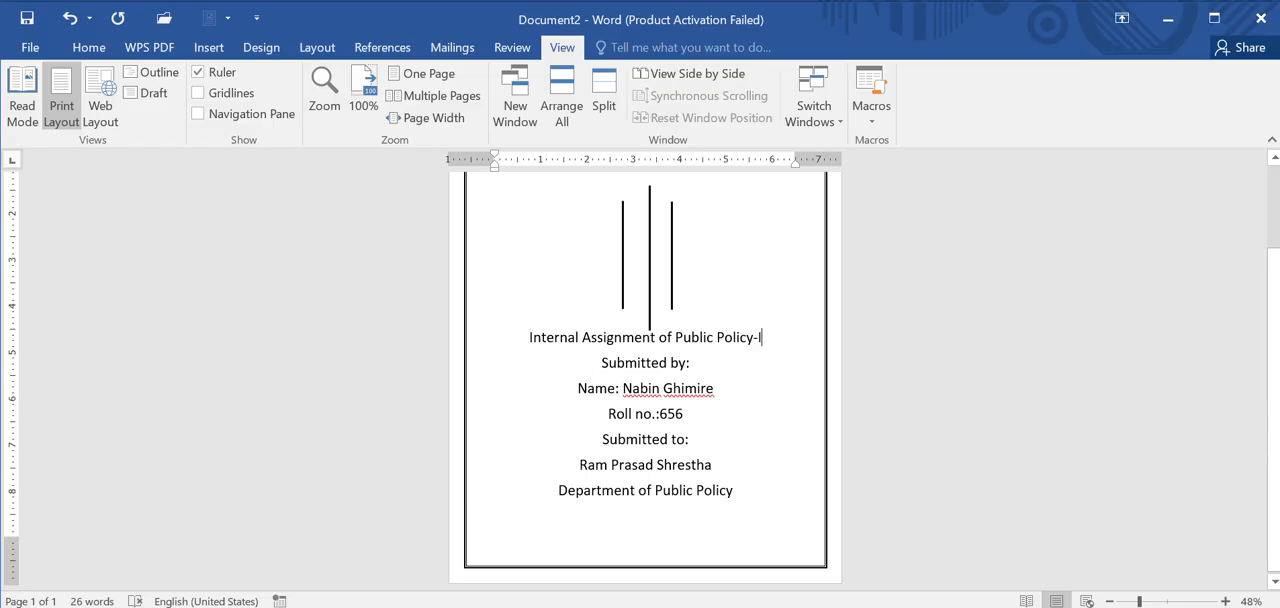
key("Return")
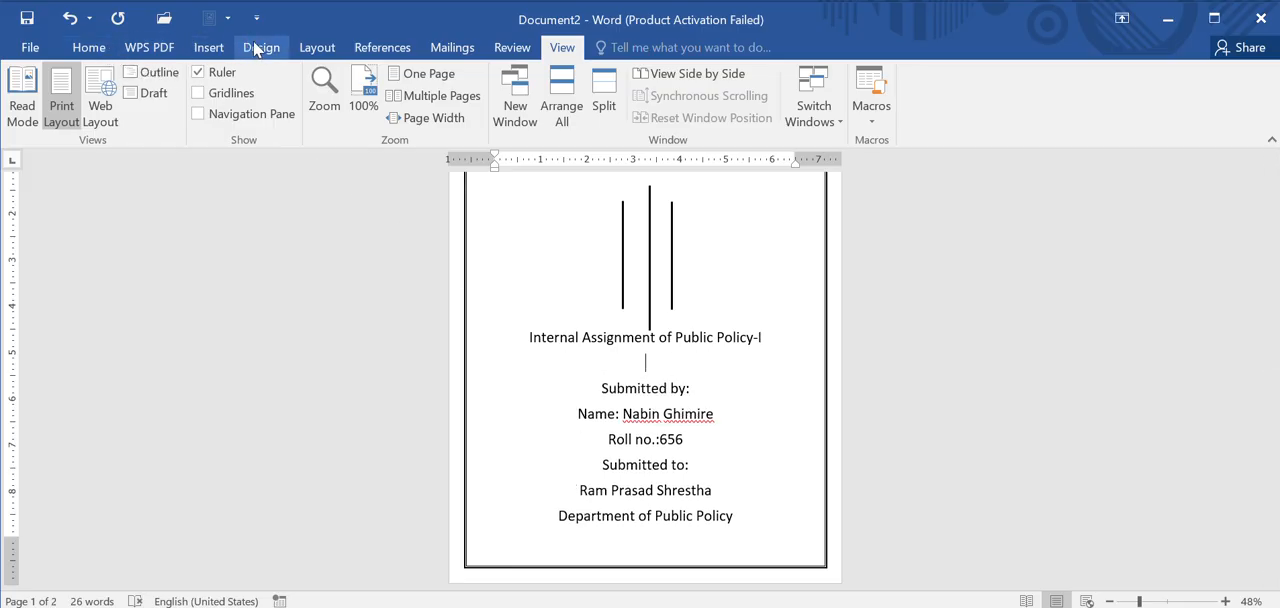
Step: Show the paragraph marks and insert a Continuous section break on the blank line below the assignment title
left_click(88, 47)
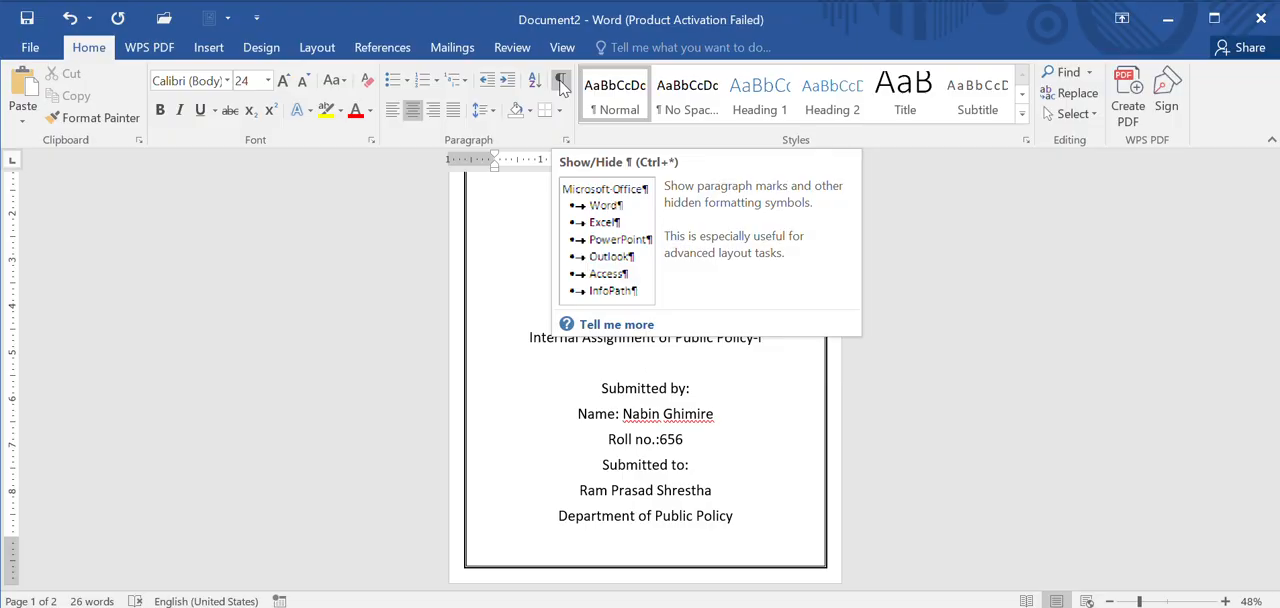
left_click(561, 86)
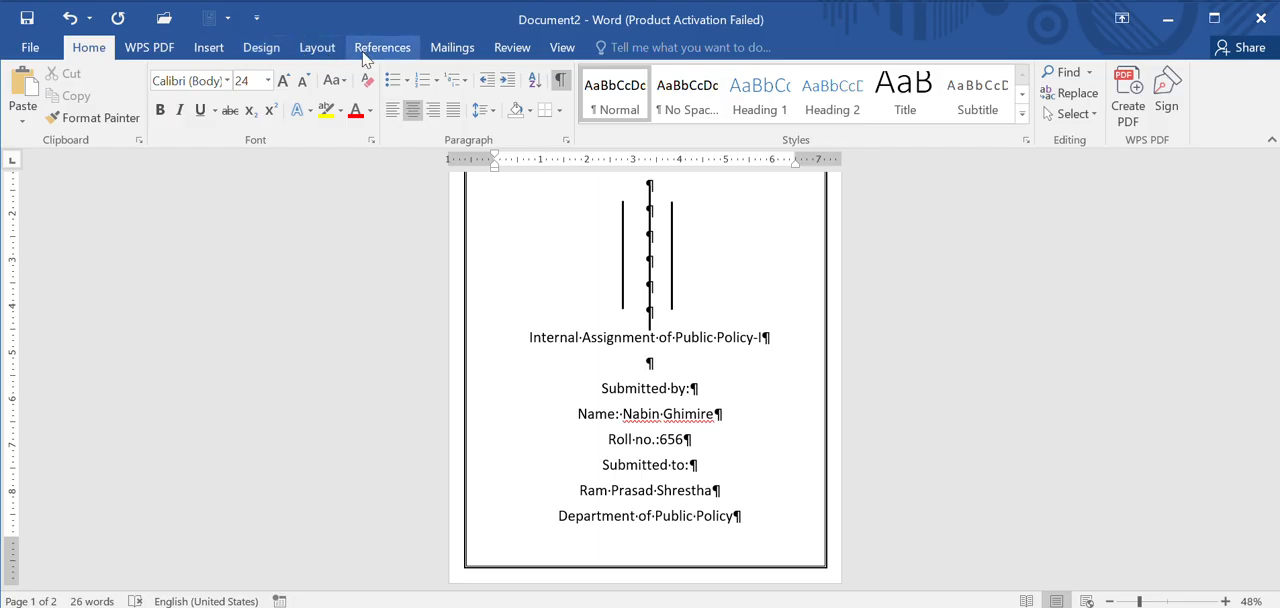
left_click(320, 50)
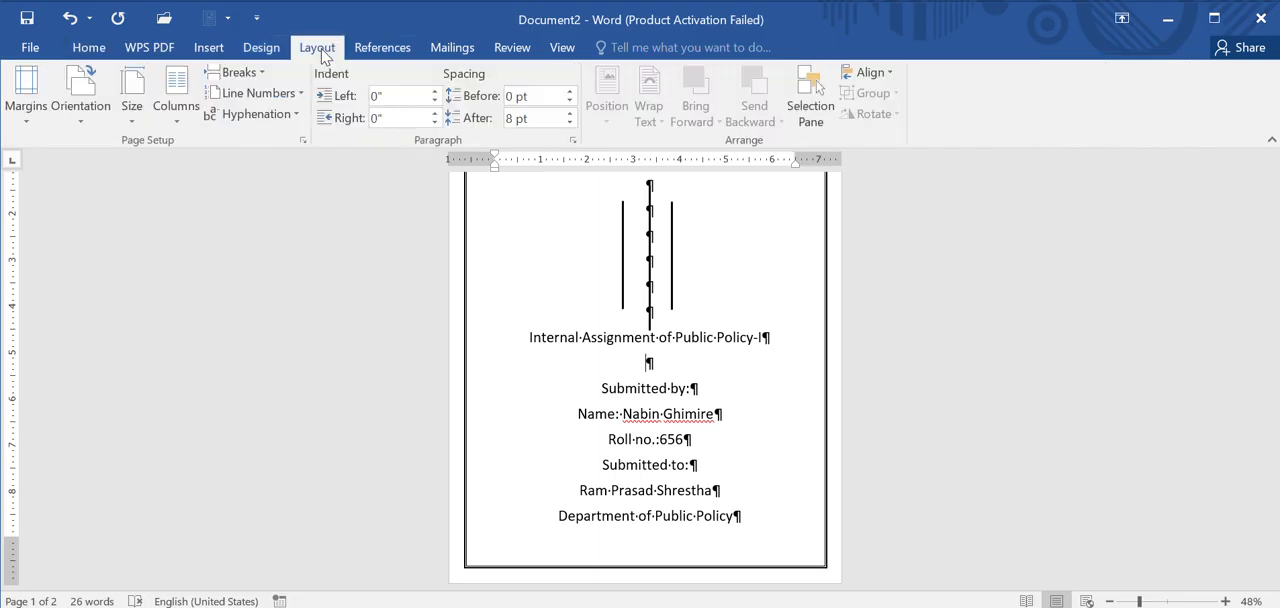
left_click(250, 74)
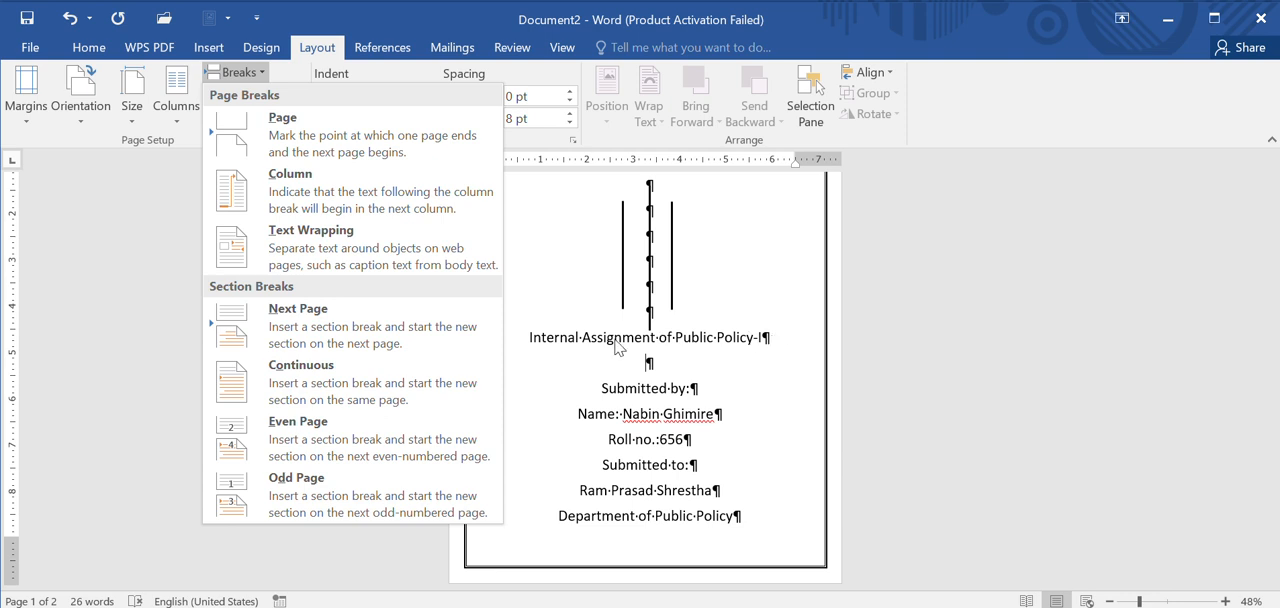
left_click(368, 391)
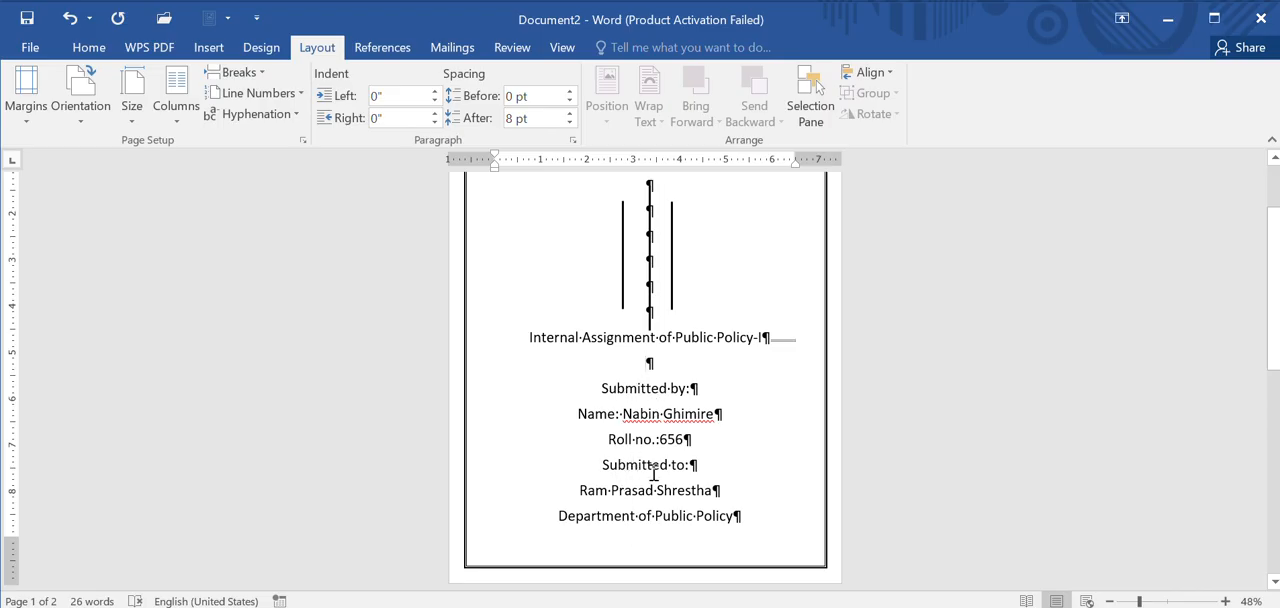
Step: Check how the submission details are arranged in the finished sample in Document1, and return to Document2
key("super+Tab")
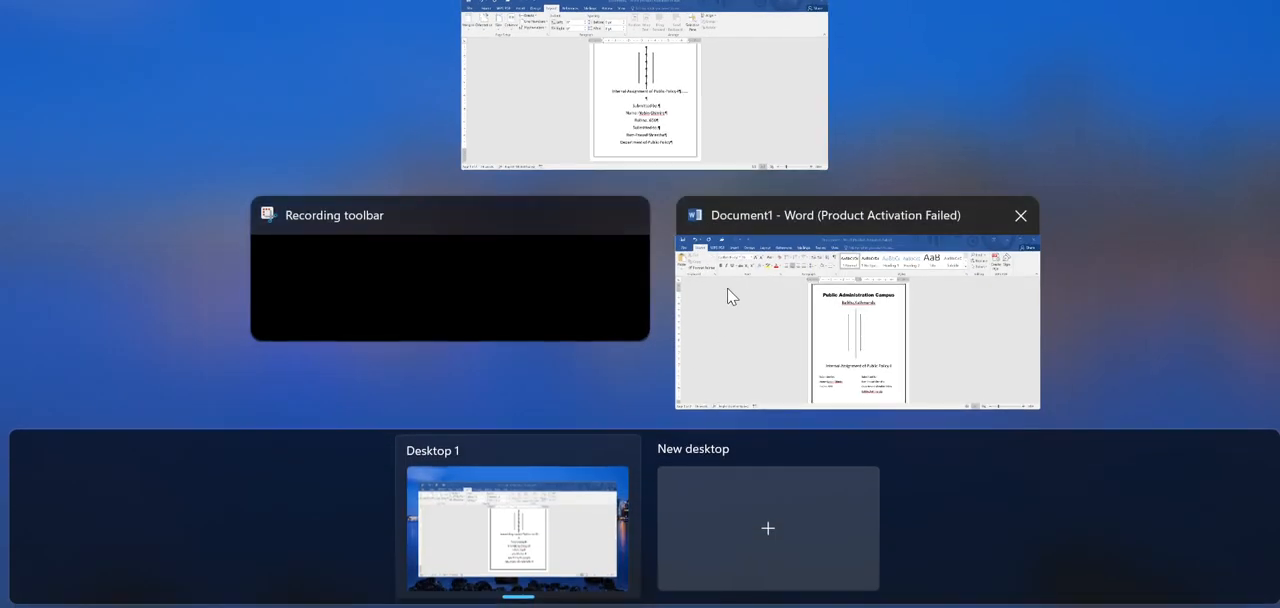
left_click(726, 294)
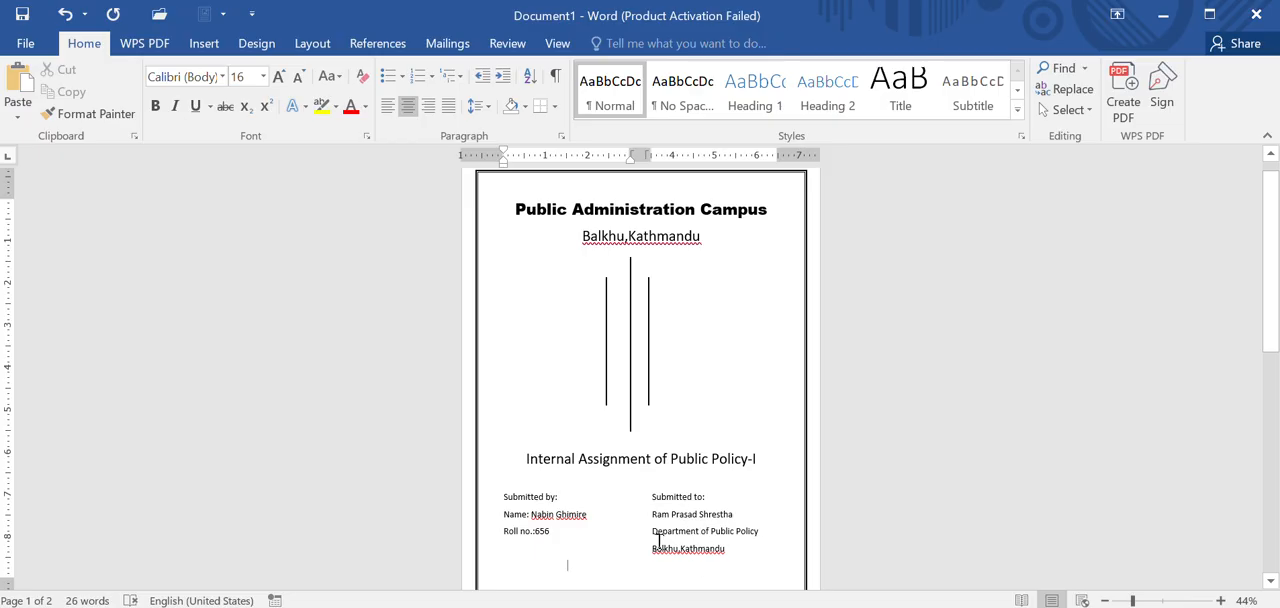
key("super+Tab")
left_click(860, 50)
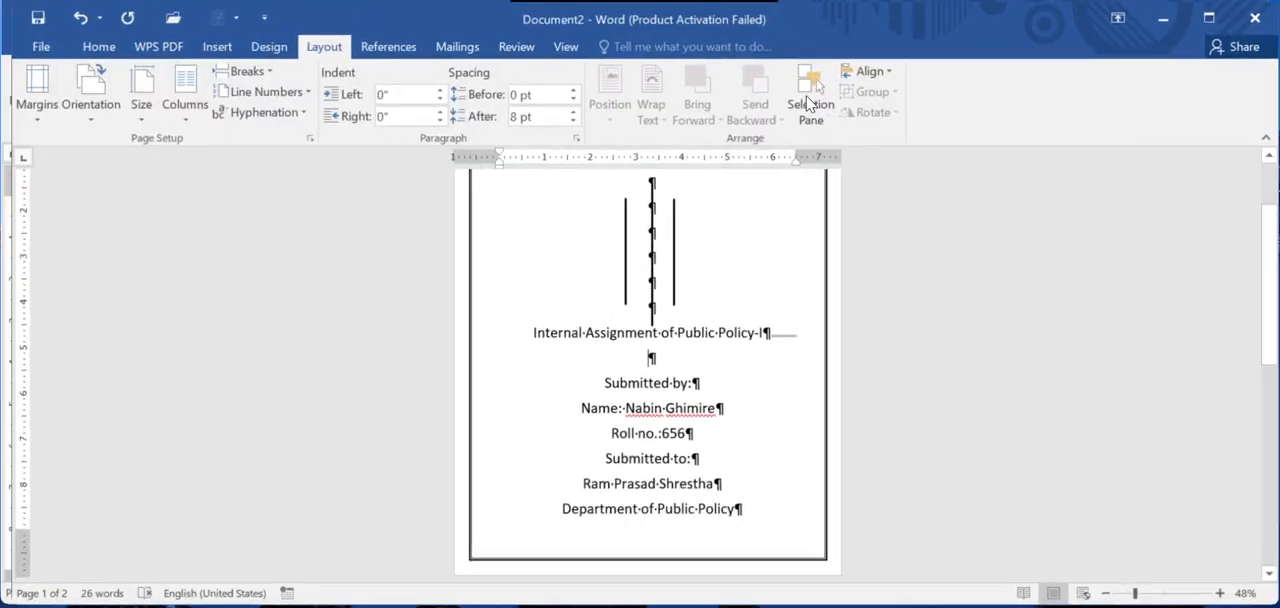
Step: Set the font size of the lines from "Submitted by:" to "Department of Public Policy" to 18
left_click_drag(597, 388, 734, 532)
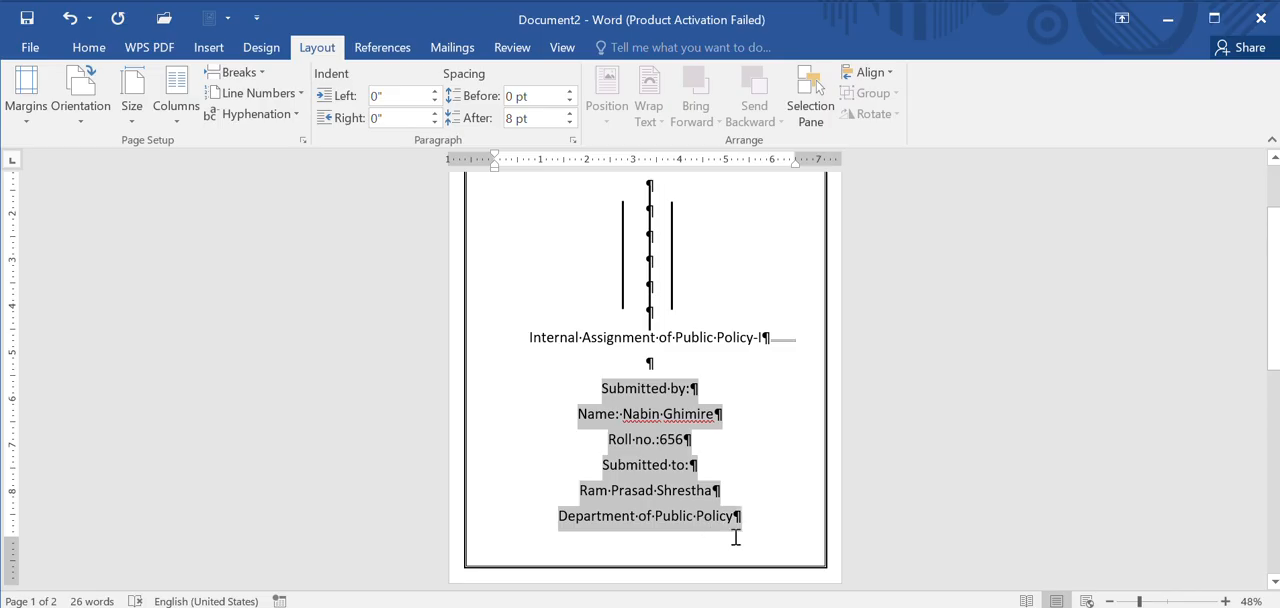
left_click(88, 47)
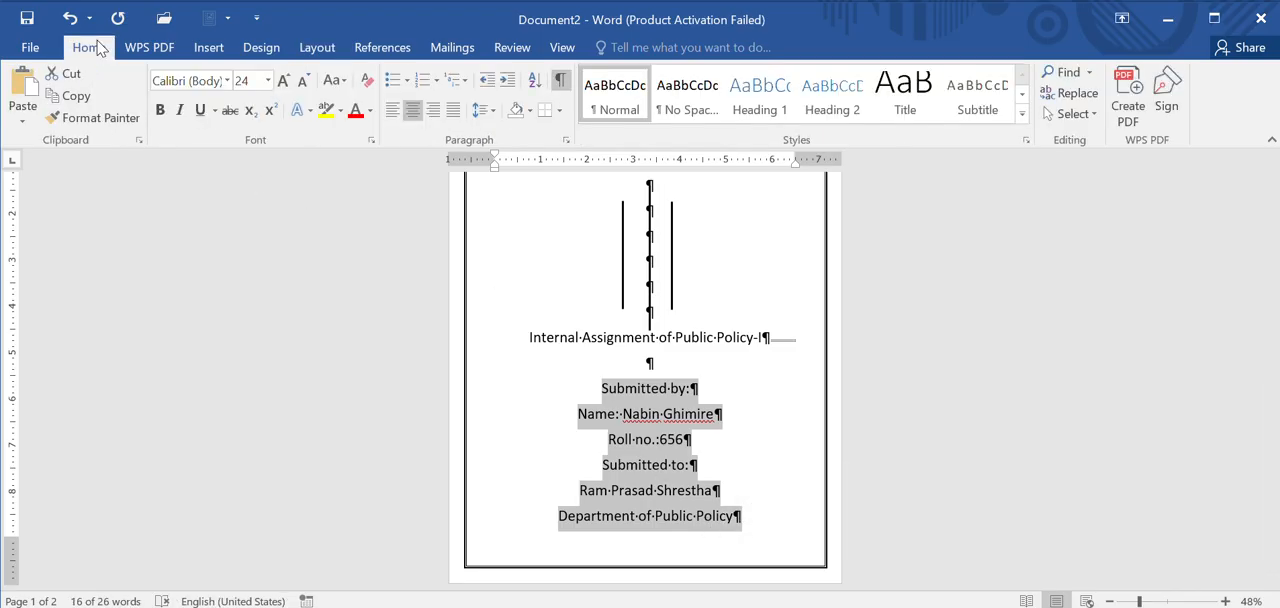
left_click(268, 81)
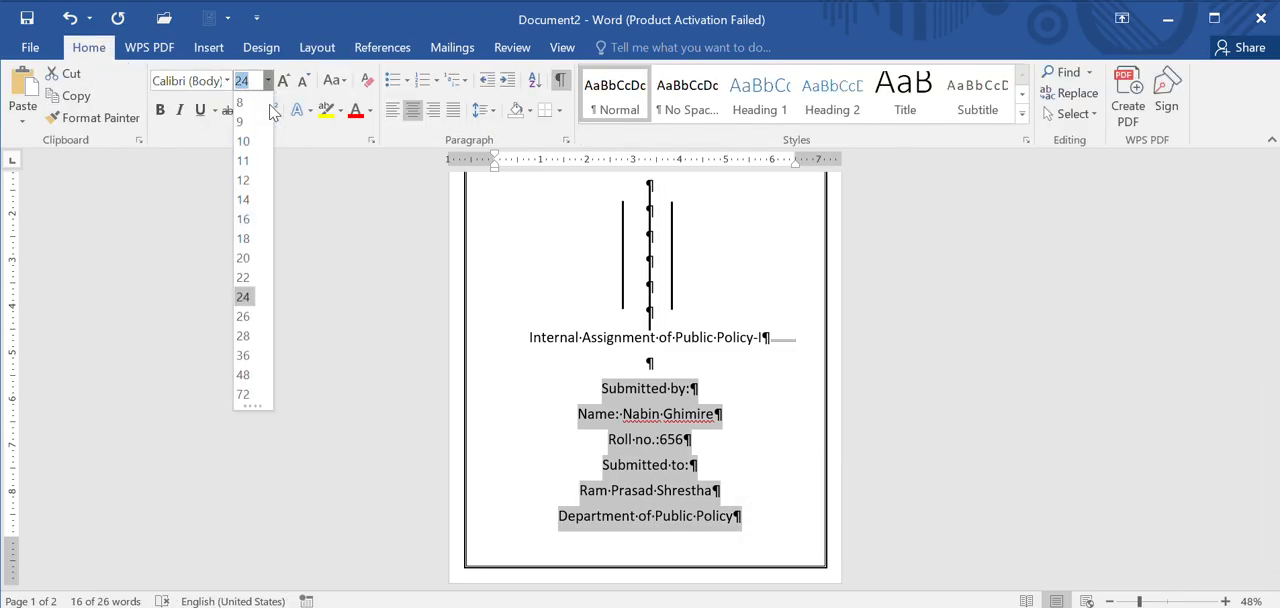
left_click(245, 238)
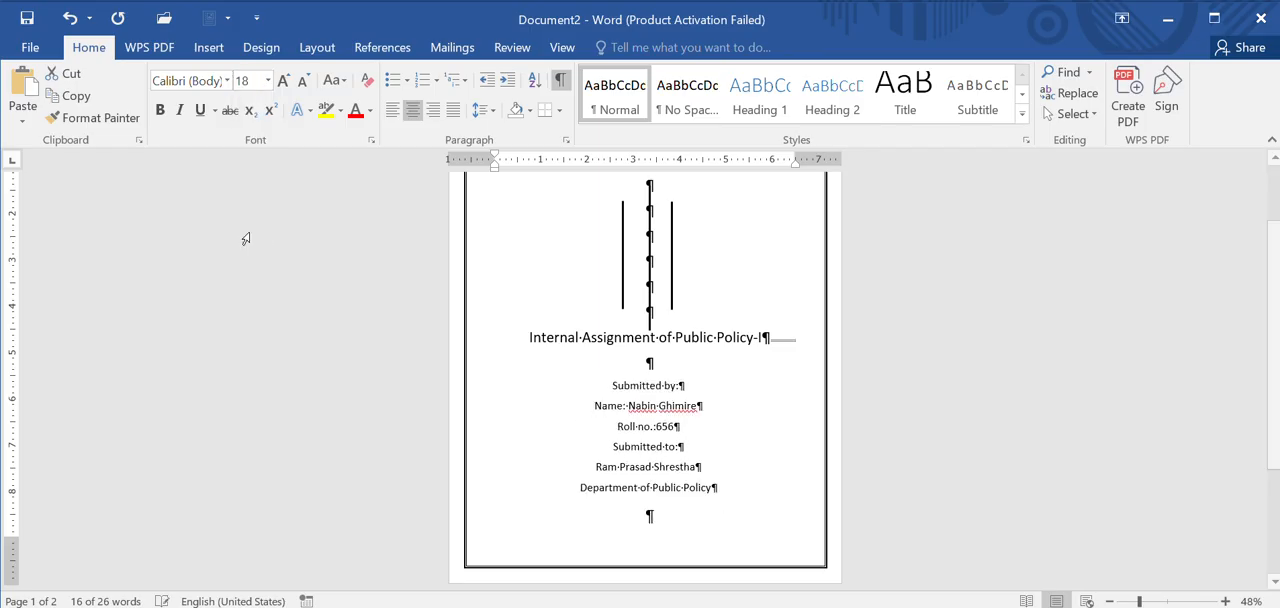
left_click(597, 536)
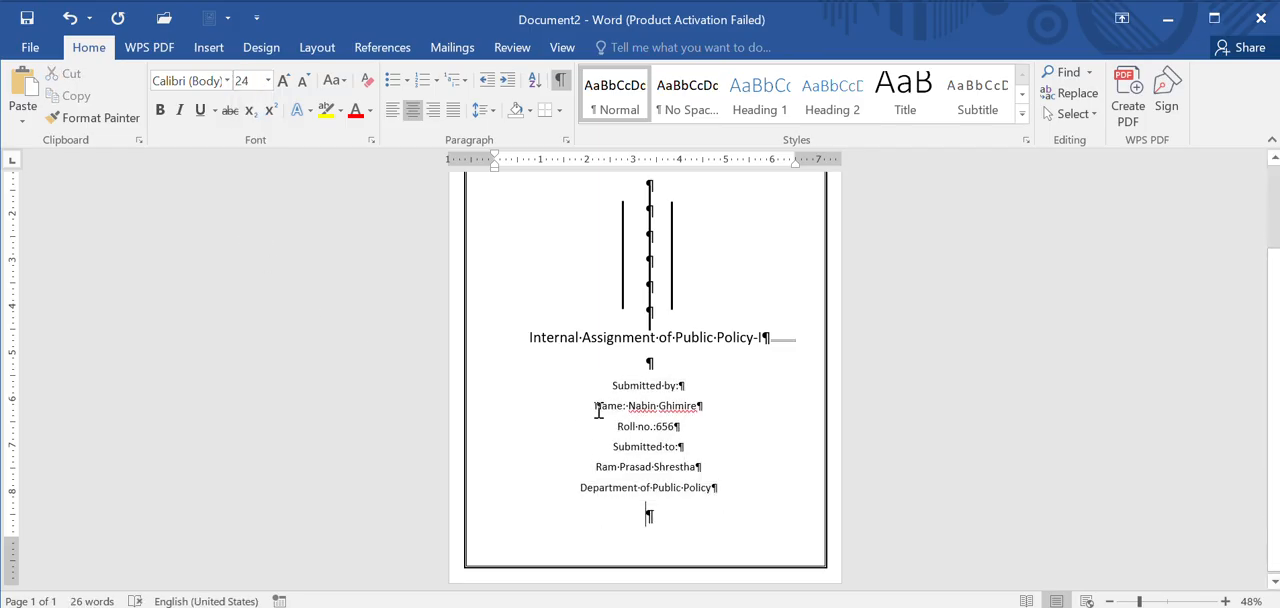
Step: Lay out the section with the submission details in two columns
left_click(634, 365)
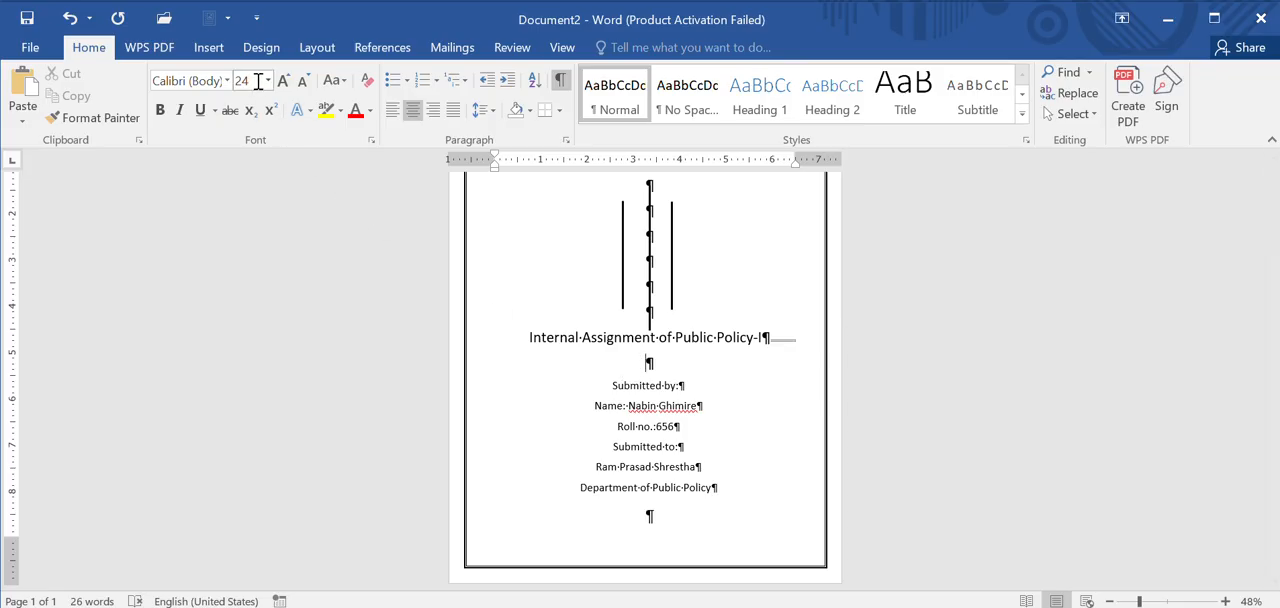
left_click(316, 49)
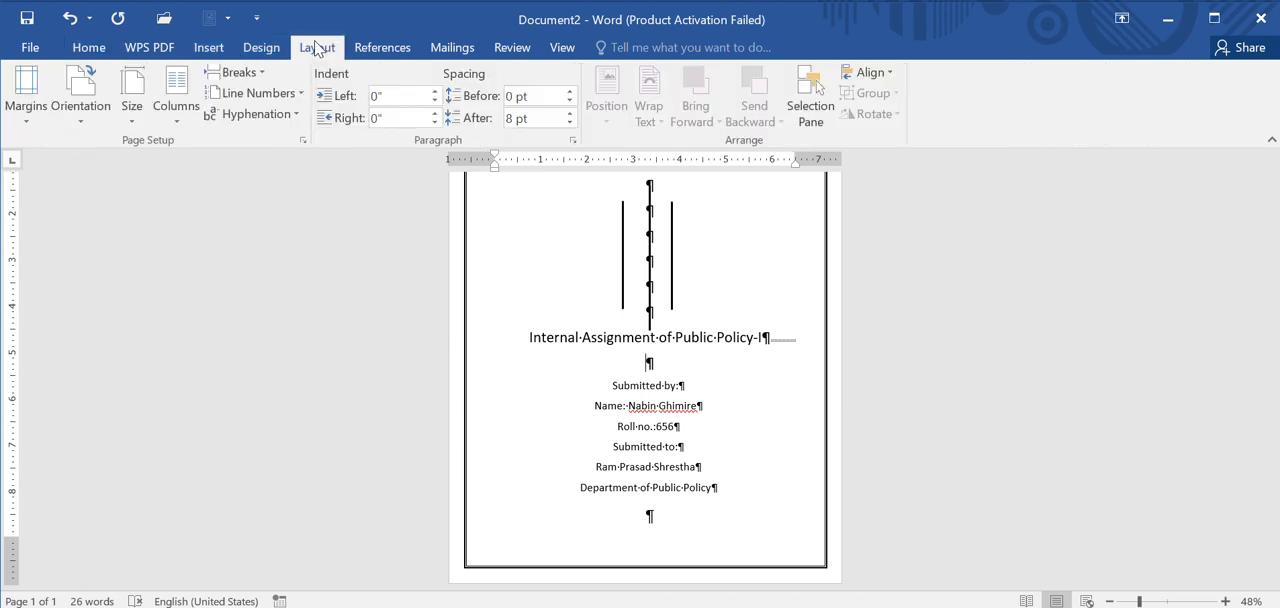
left_click(176, 108)
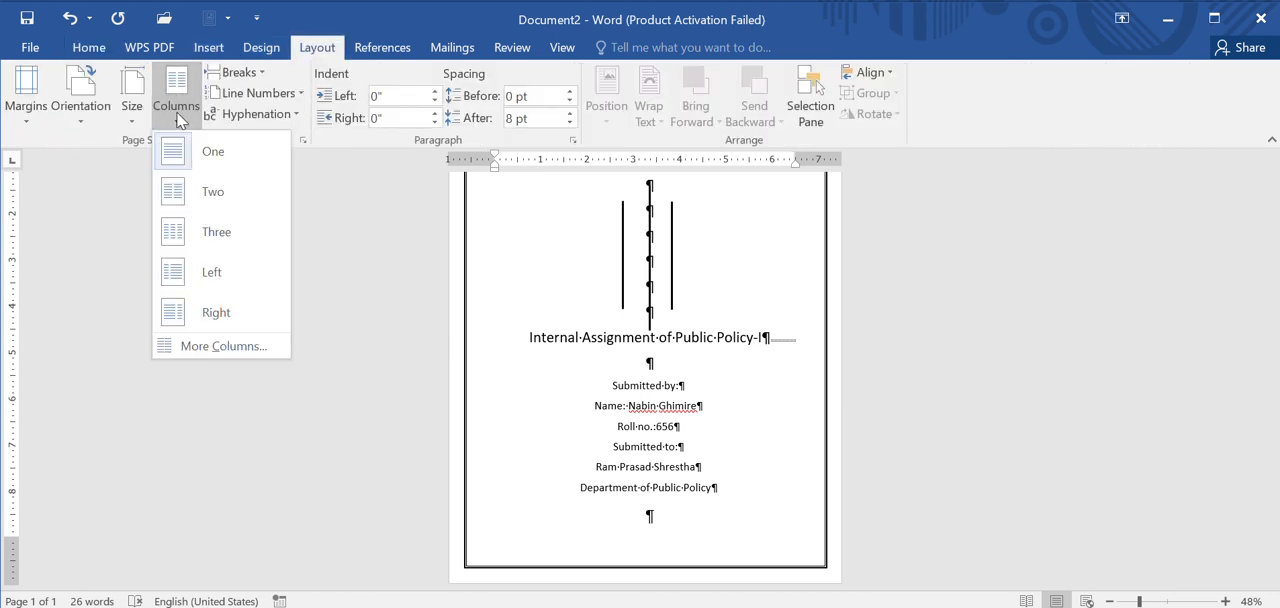
left_click(206, 190)
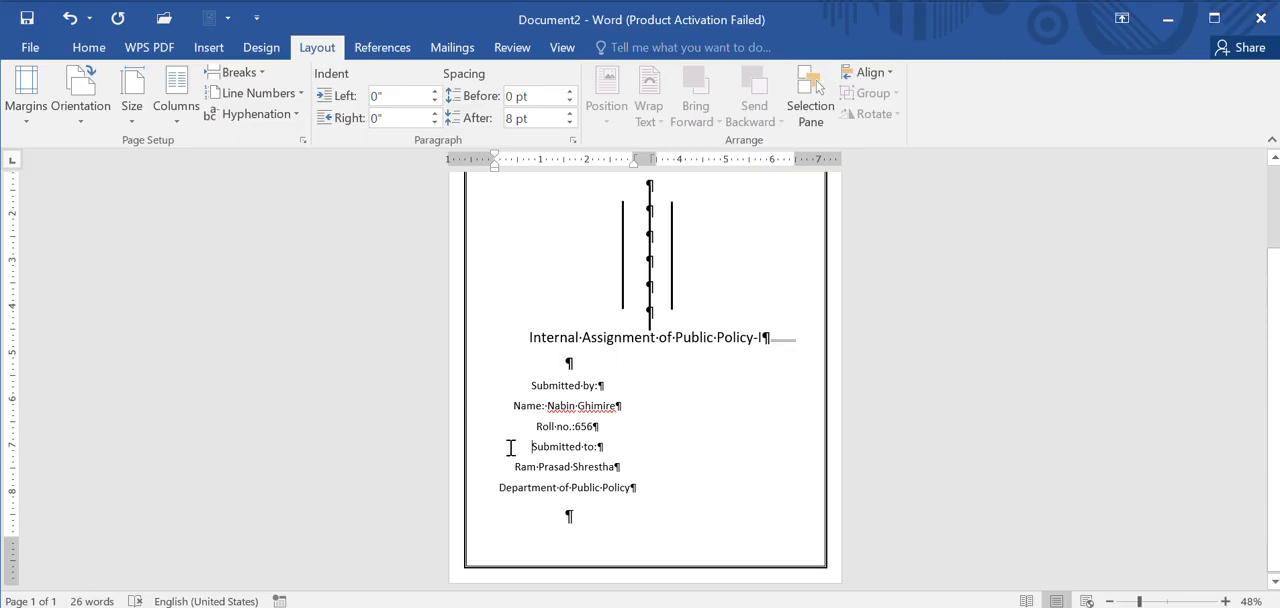
Step: Insert blank lines before "Submitted to:" until its block moves into the second column, and hide the paragraph marks
key("Return")
key("Return")
key("Return")
key("Return")
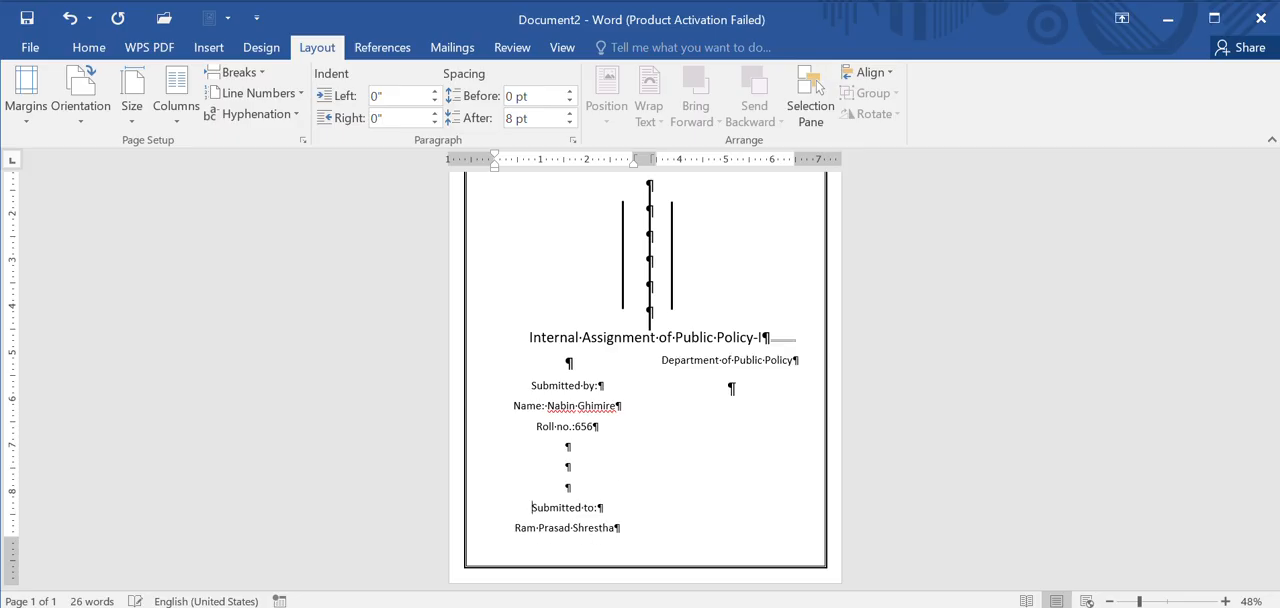
key("Return")
key("Return")
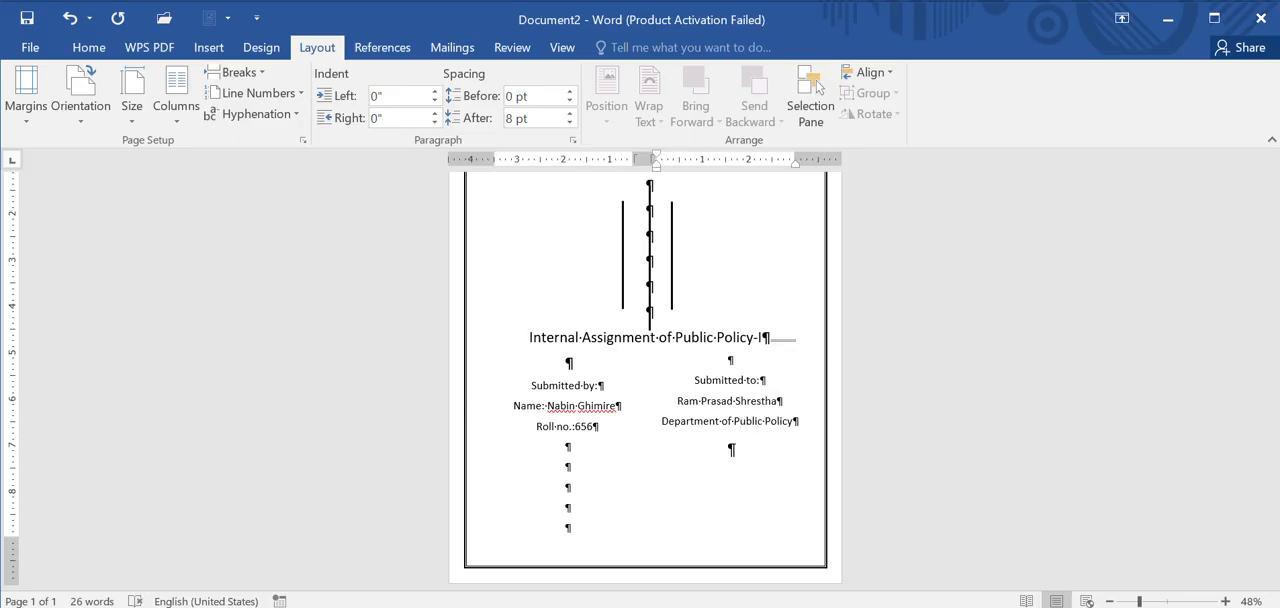
key("Return")
key("BackSpace")
left_click(93, 48)
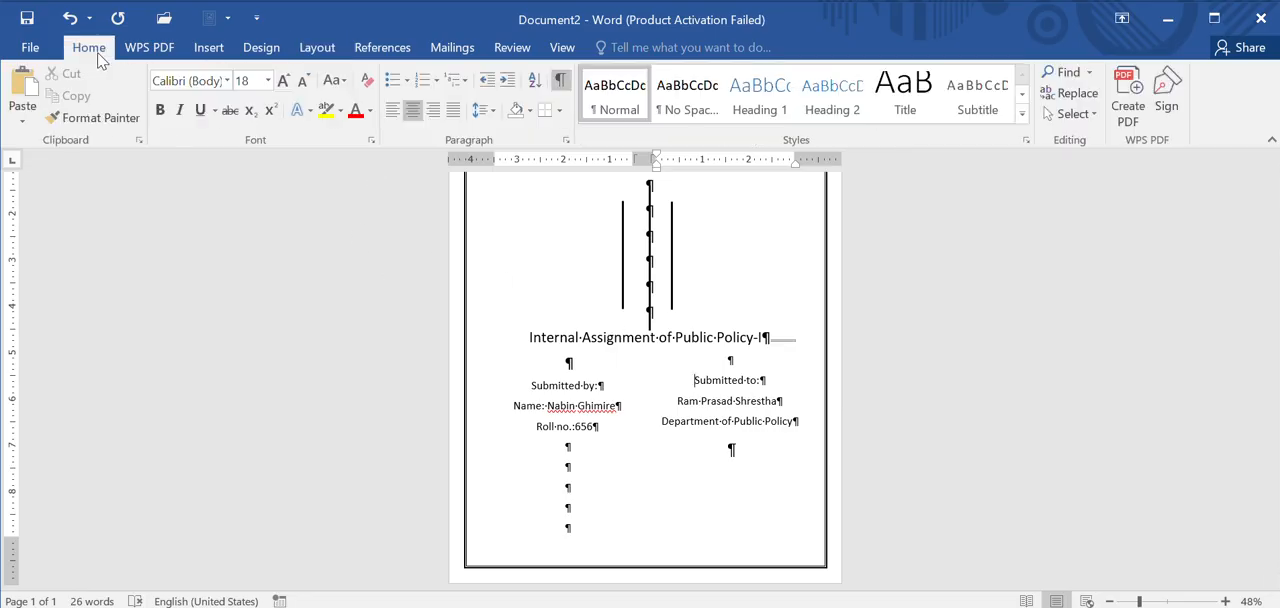
left_click(561, 80)
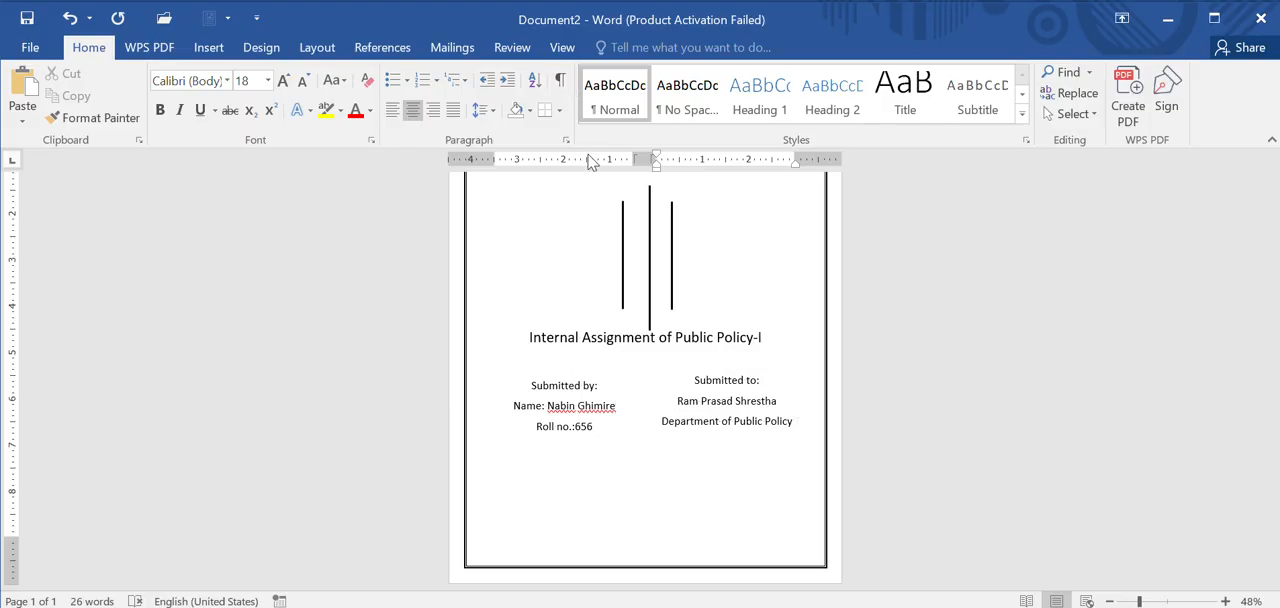
Step: Insert a blank line above "Internal Assignment of Public Policy-I" and place the cursor before "Submitted to:"
scroll(651, 488, "up", 1)
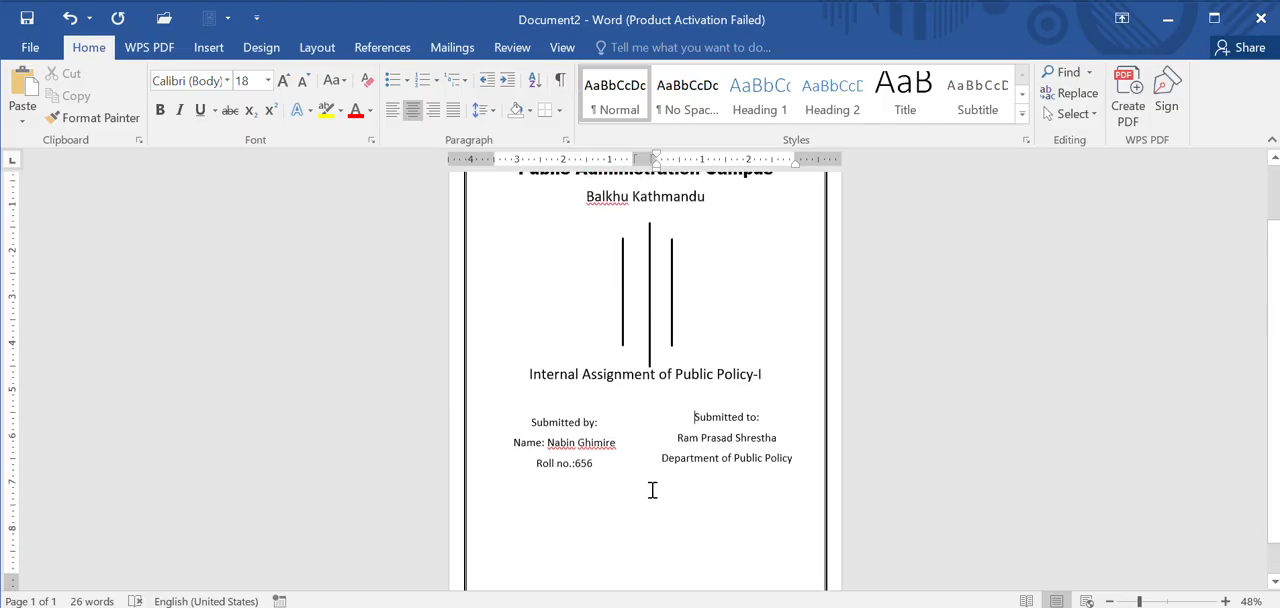
scroll(651, 488, "down", 2, "ctrl")
scroll(651, 490, "up", 3, "ctrl")
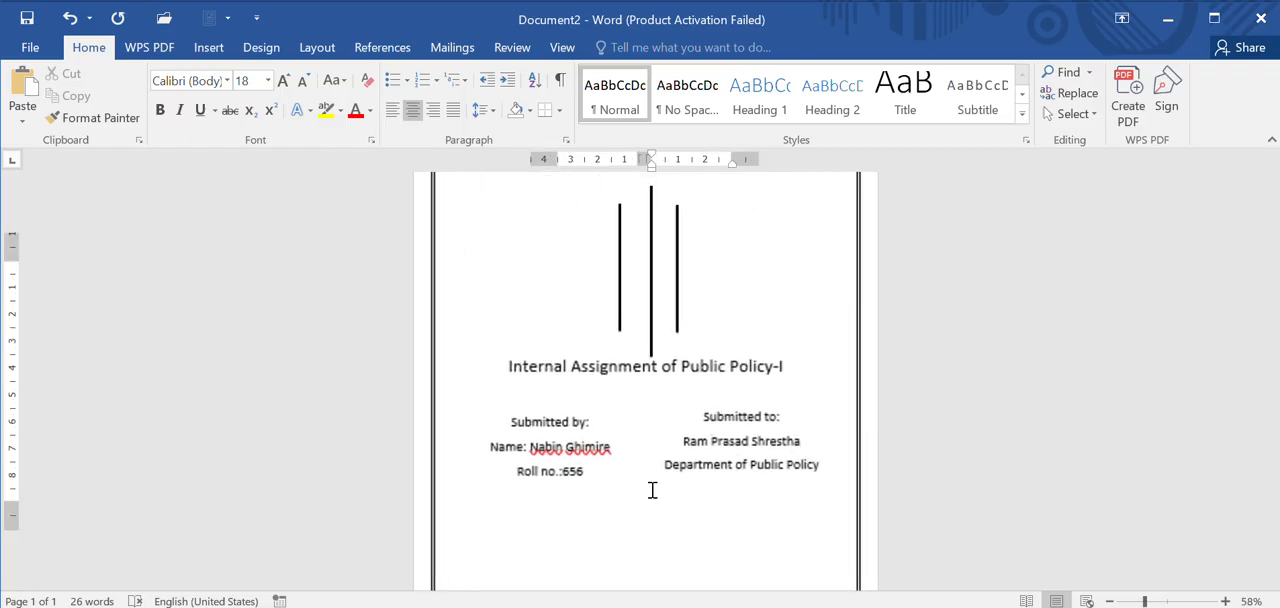
left_click(503, 362)
key("Return")
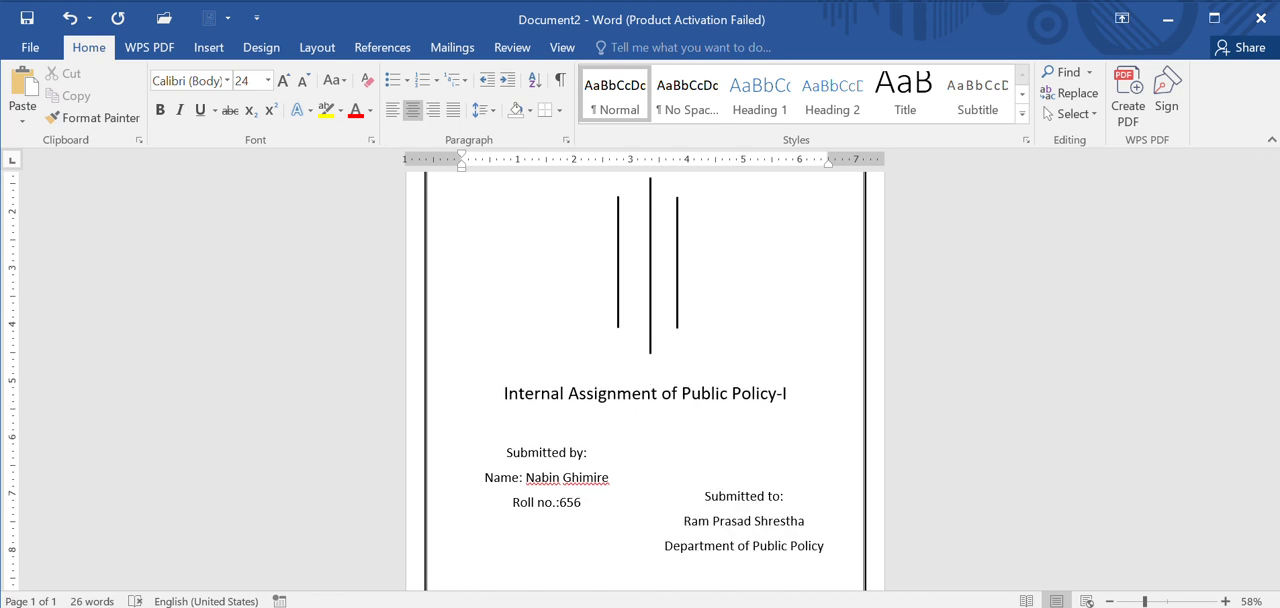
left_click(704, 497)
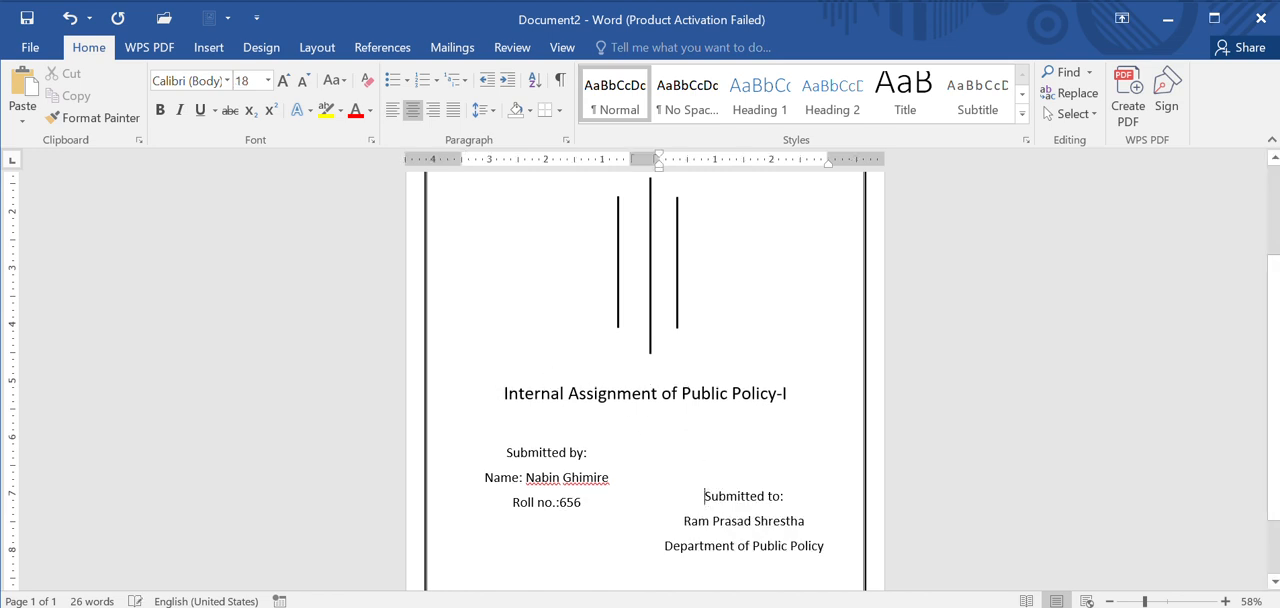
Step: Remove the extra blank lines above "Submitted to:" and left-align both submission blocks
key("BackSpace")
key("BackSpace")
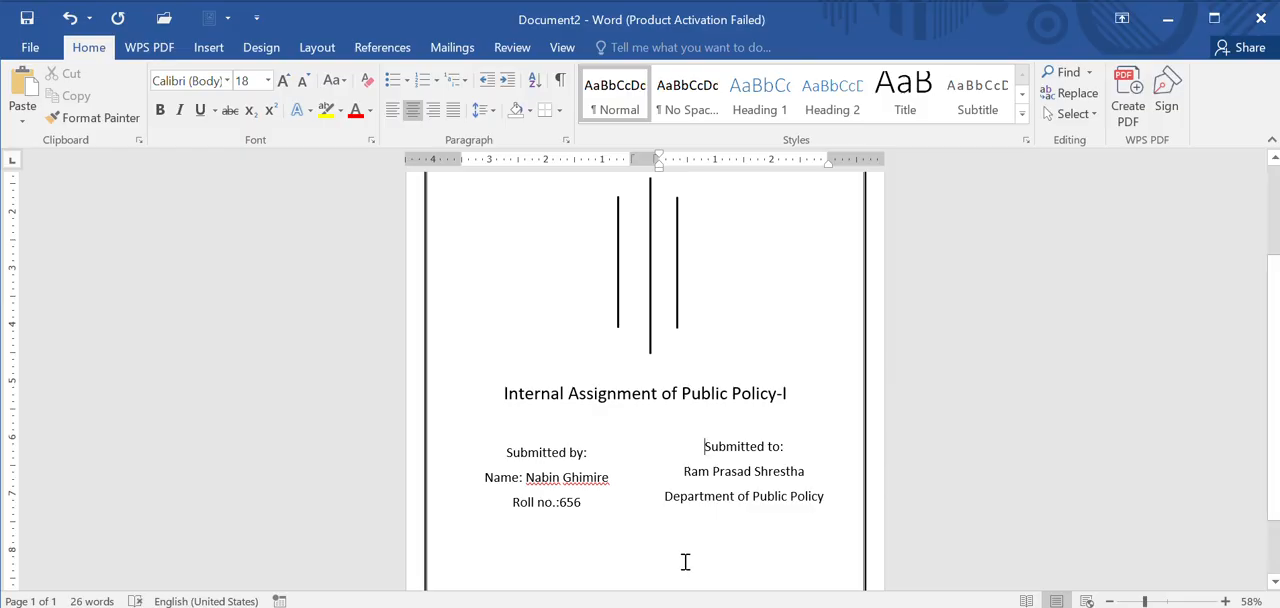
left_click(489, 441)
left_click_drag(508, 442, 617, 514)
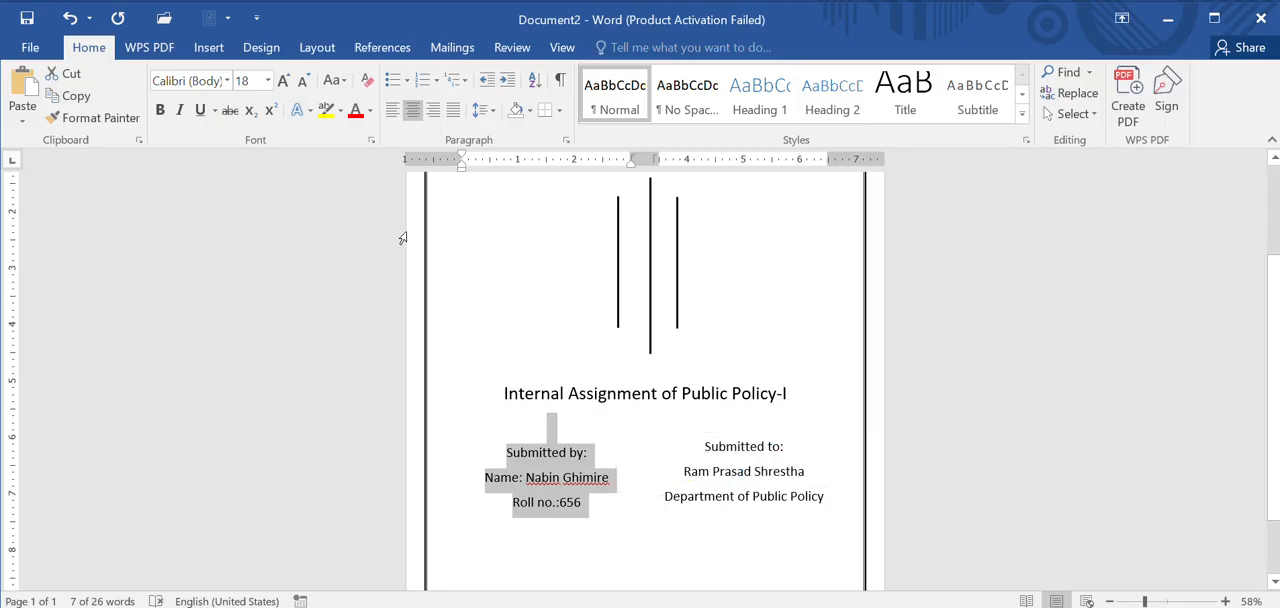
left_click(393, 114)
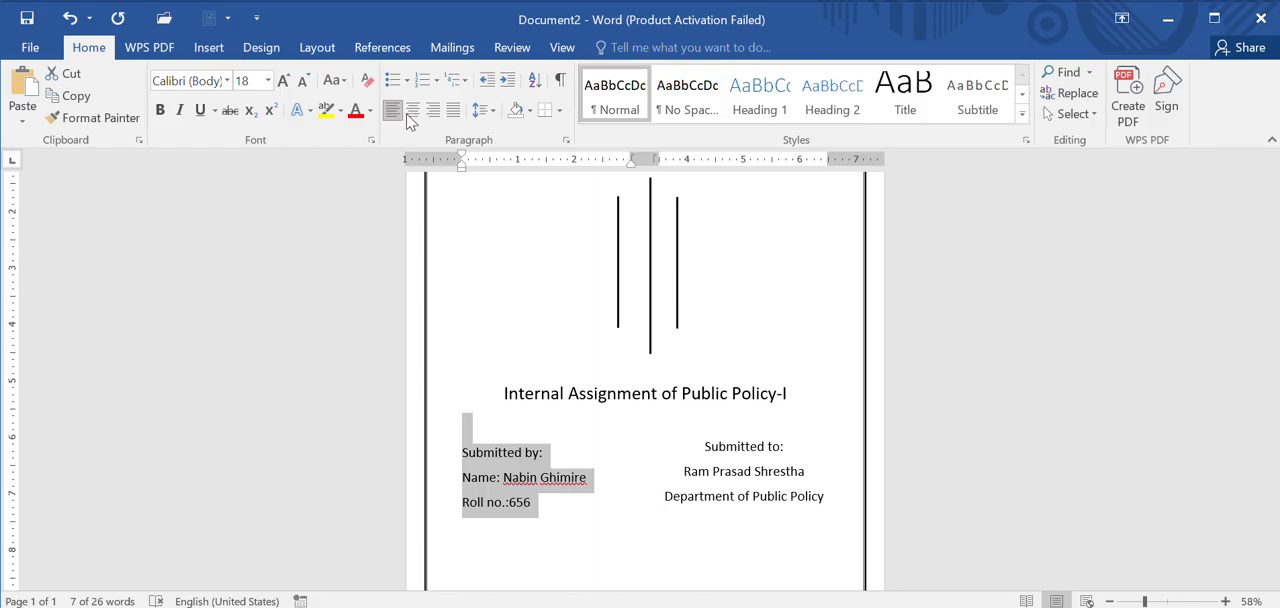
left_click_drag(688, 444, 837, 523)
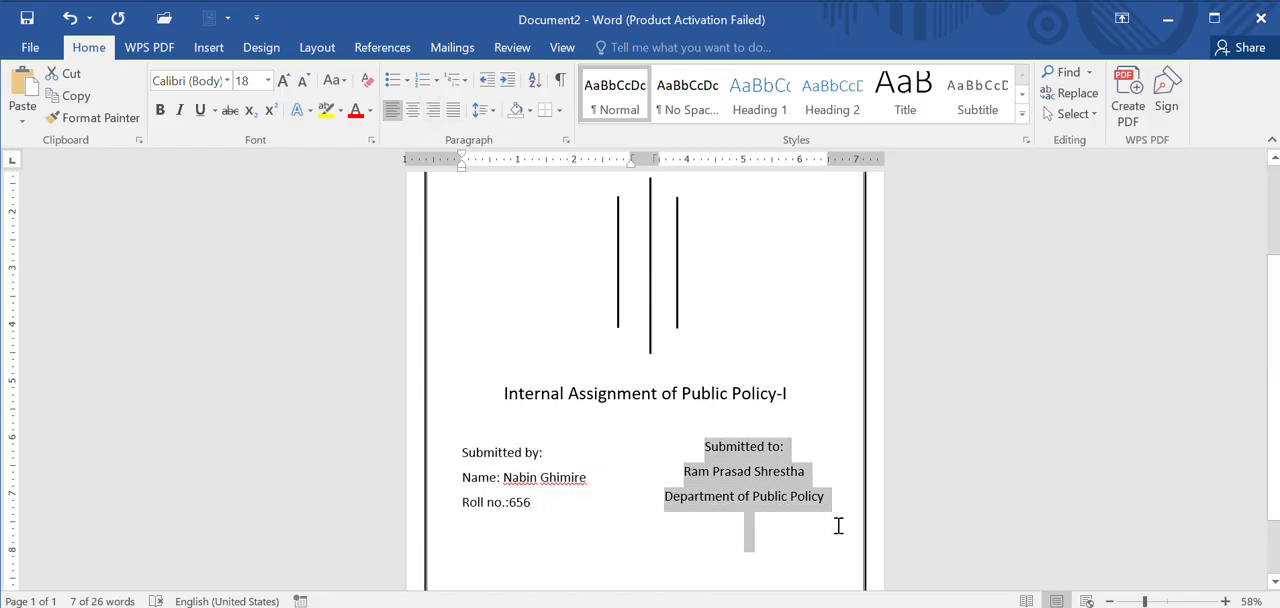
left_click(391, 114)
left_click(626, 457)
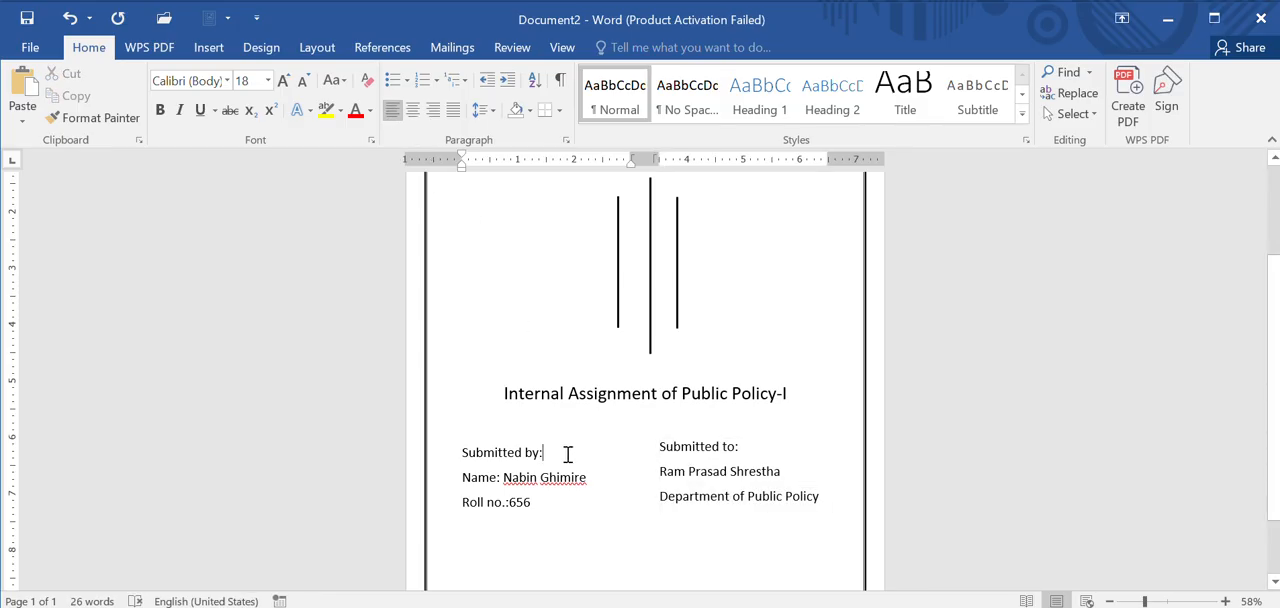
Step: Make the headings "Submitted by:" and "Submitted to:" bold
left_click_drag(547, 451, 470, 462)
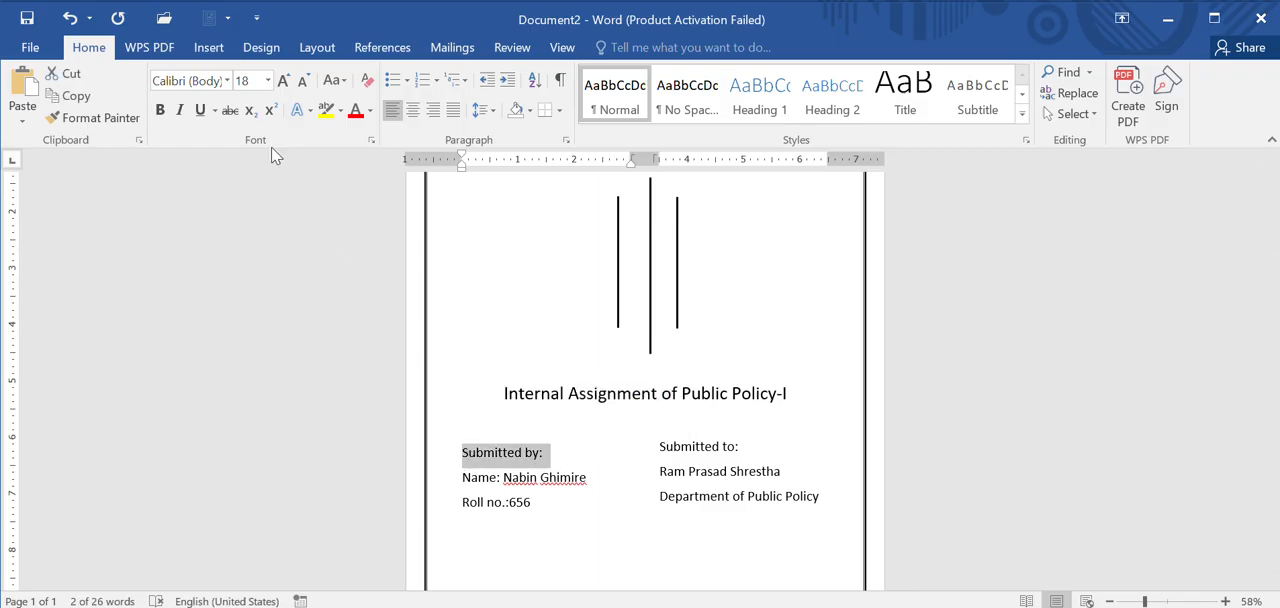
left_click(164, 112)
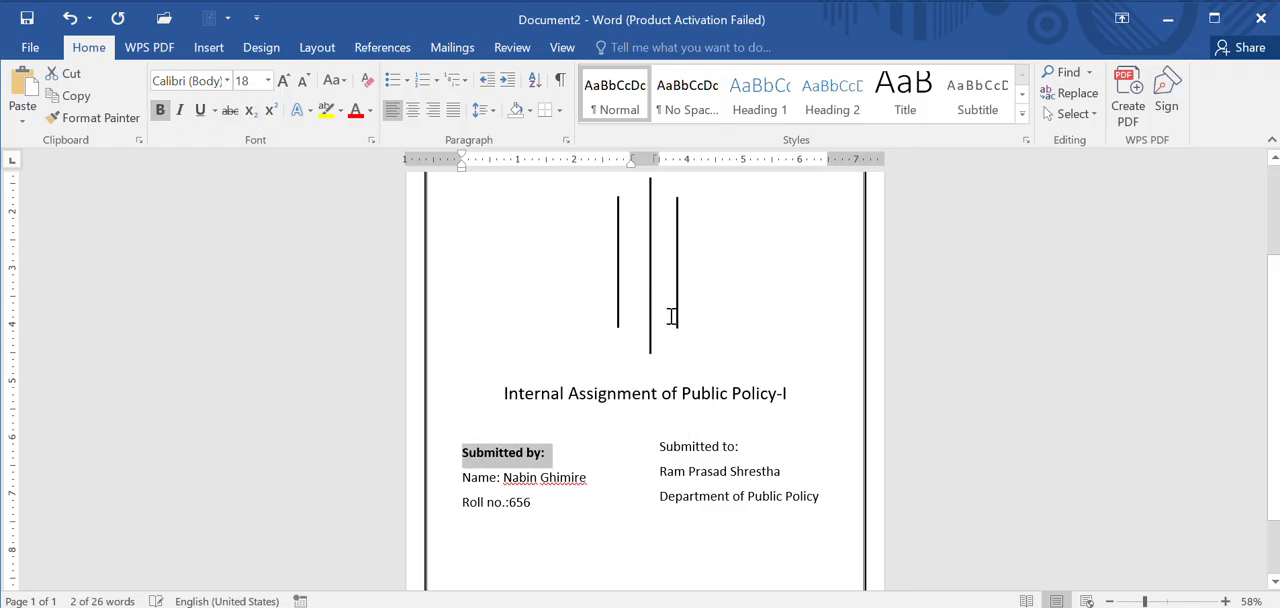
left_click_drag(745, 449, 667, 455)
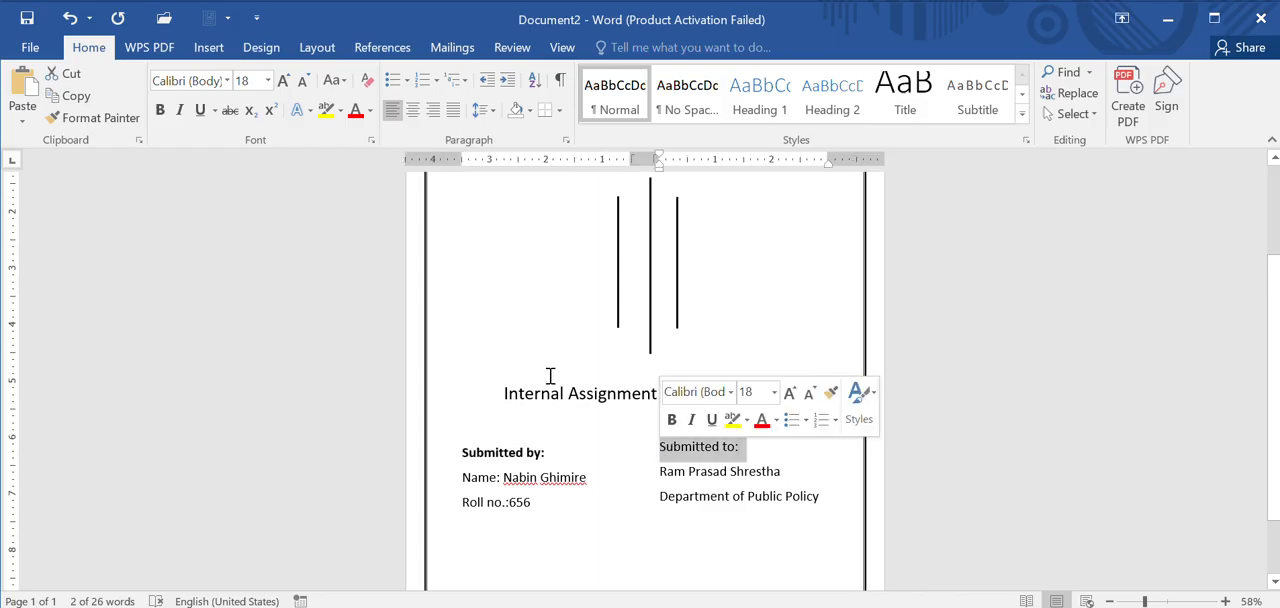
left_click(161, 111)
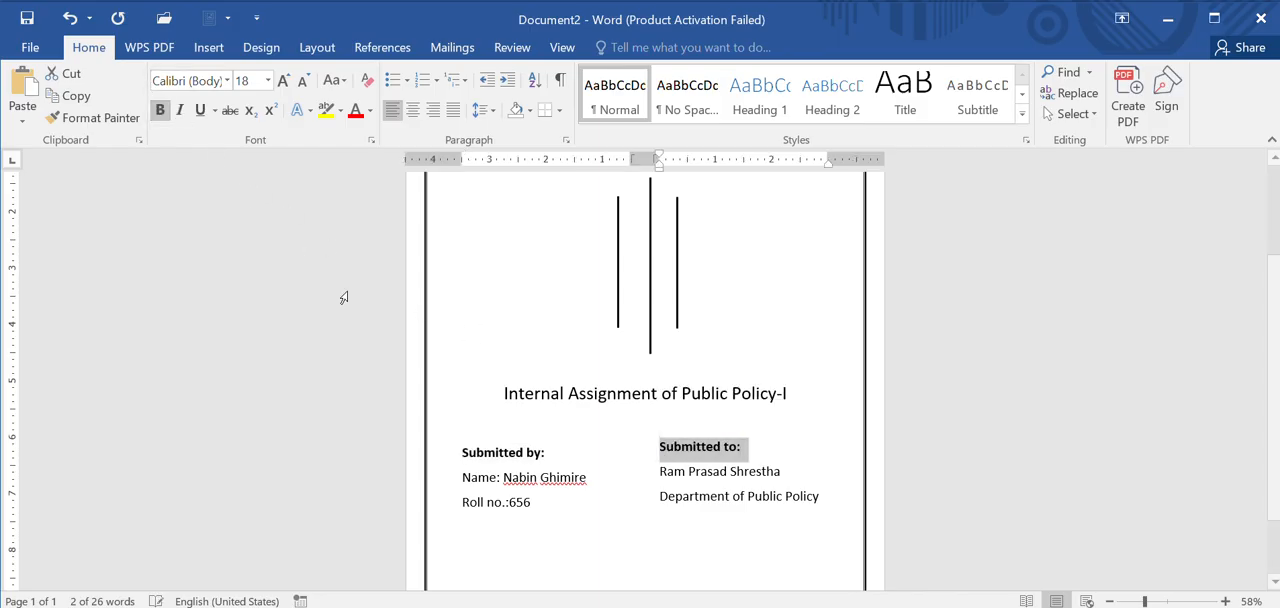
left_click(637, 512)
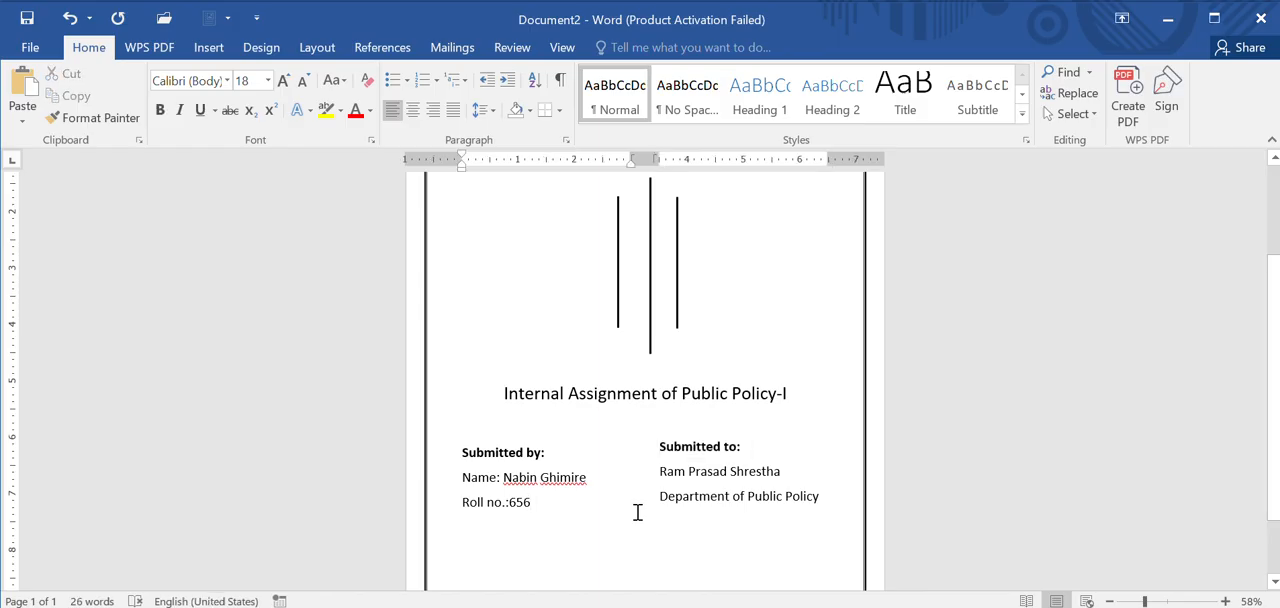
scroll(637, 512, "down", 2, "ctrl")
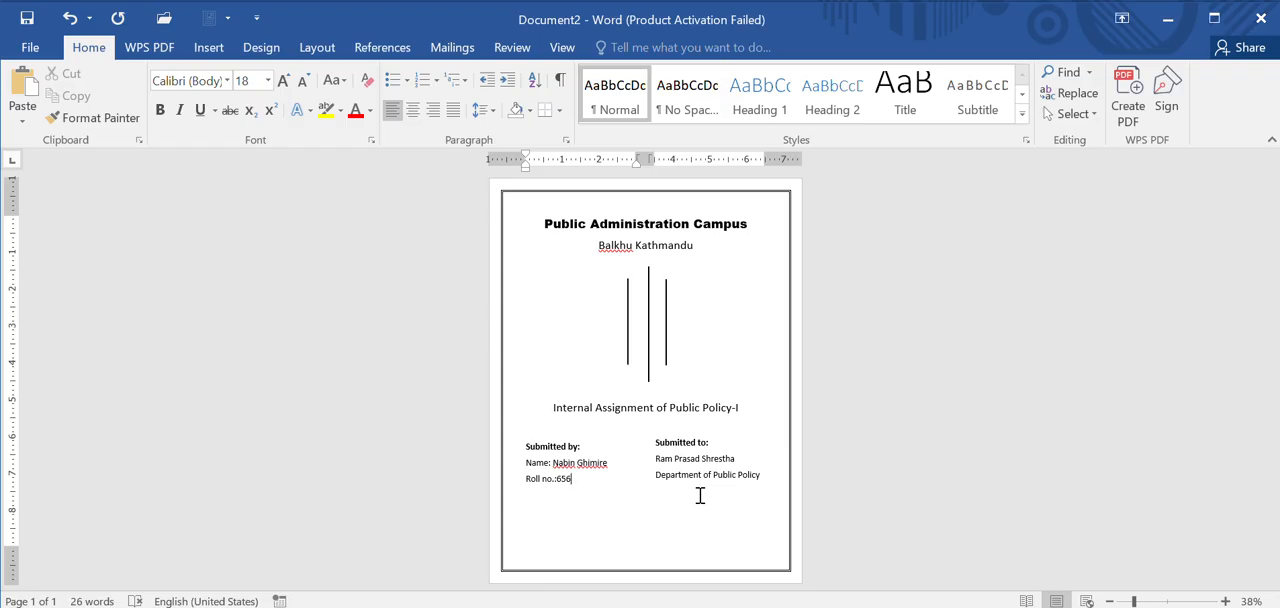
Step: Insert a continuous section break after "Department of Public Policy" and set the new section to one column
left_click(768, 481)
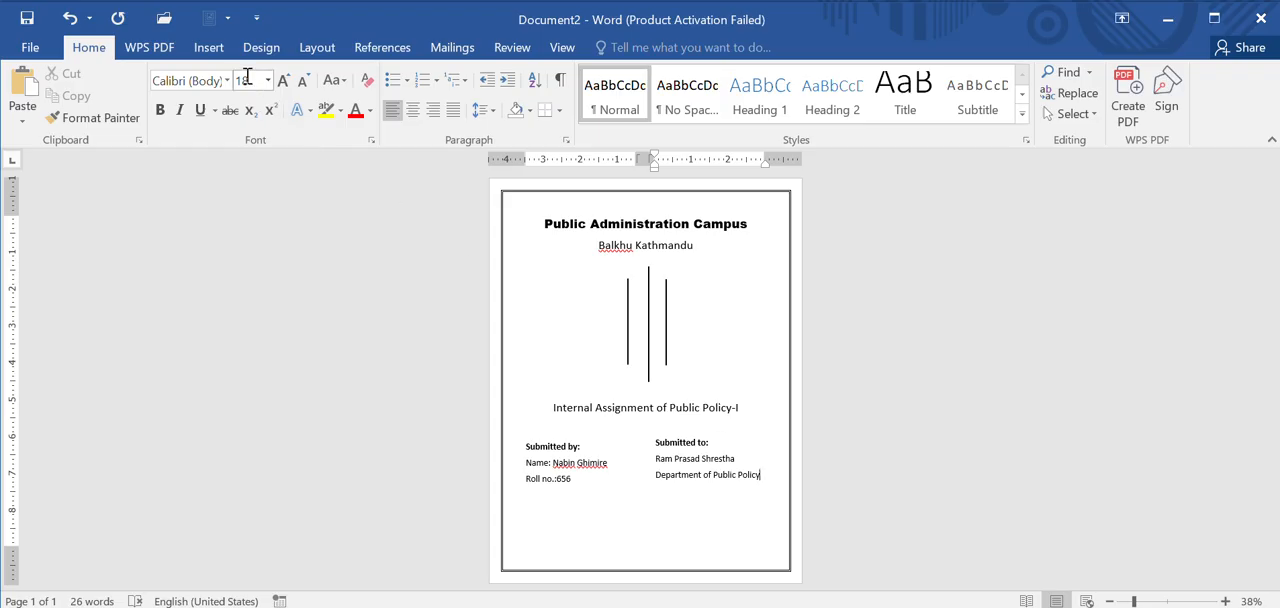
left_click(316, 52)
left_click(262, 74)
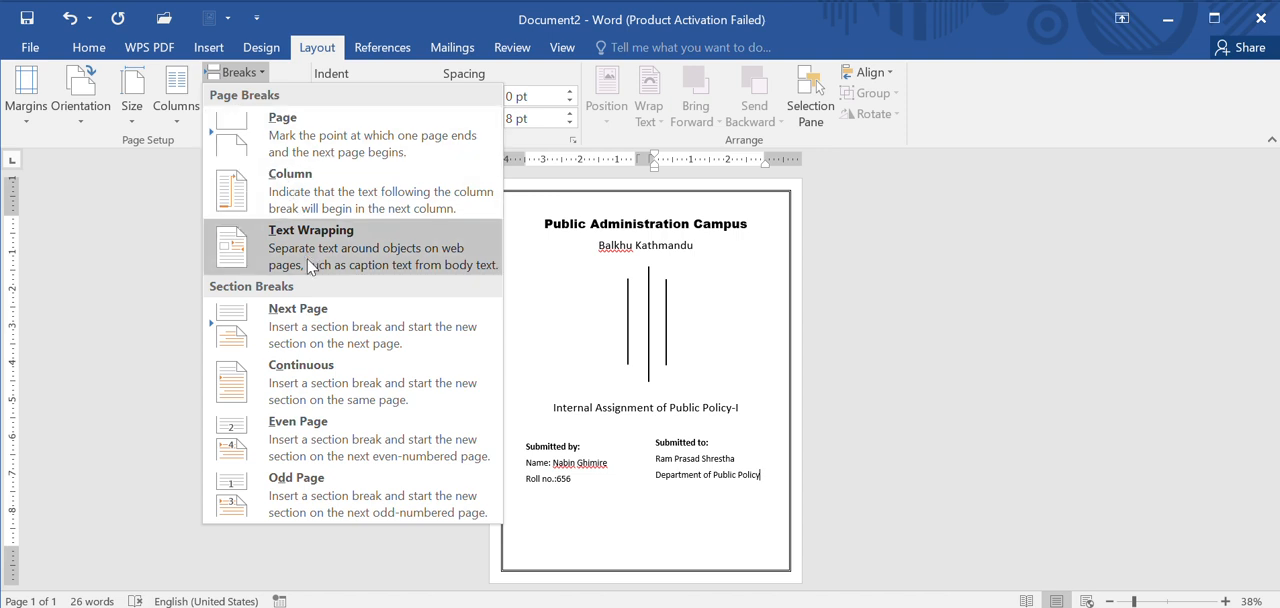
left_click(343, 378)
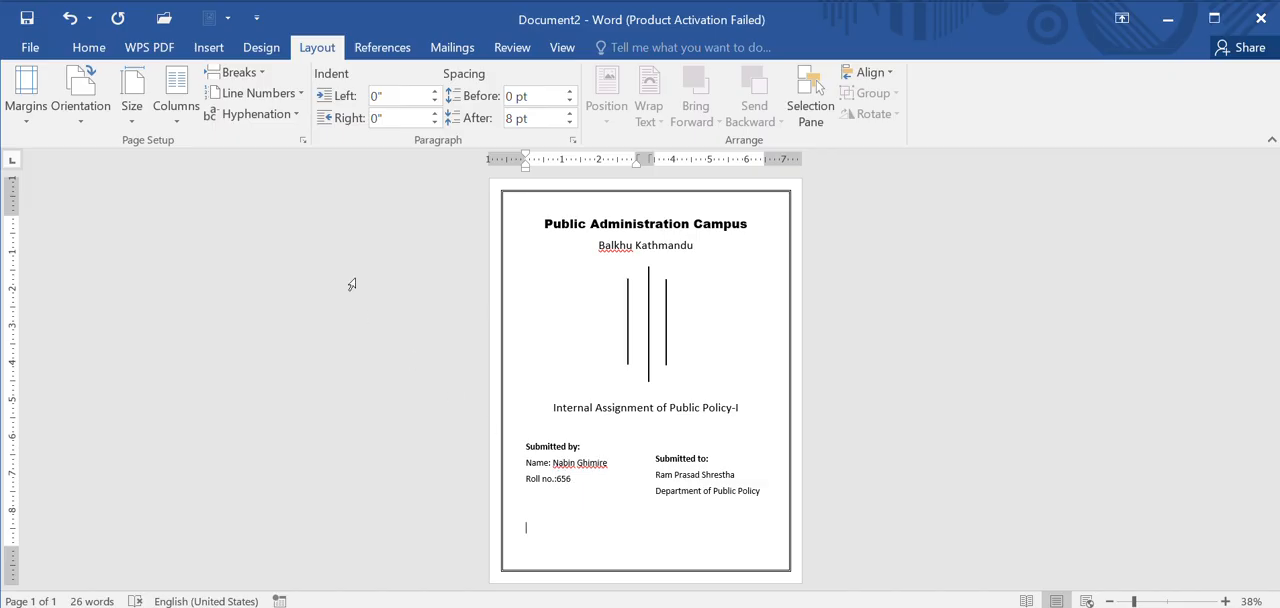
left_click(187, 127)
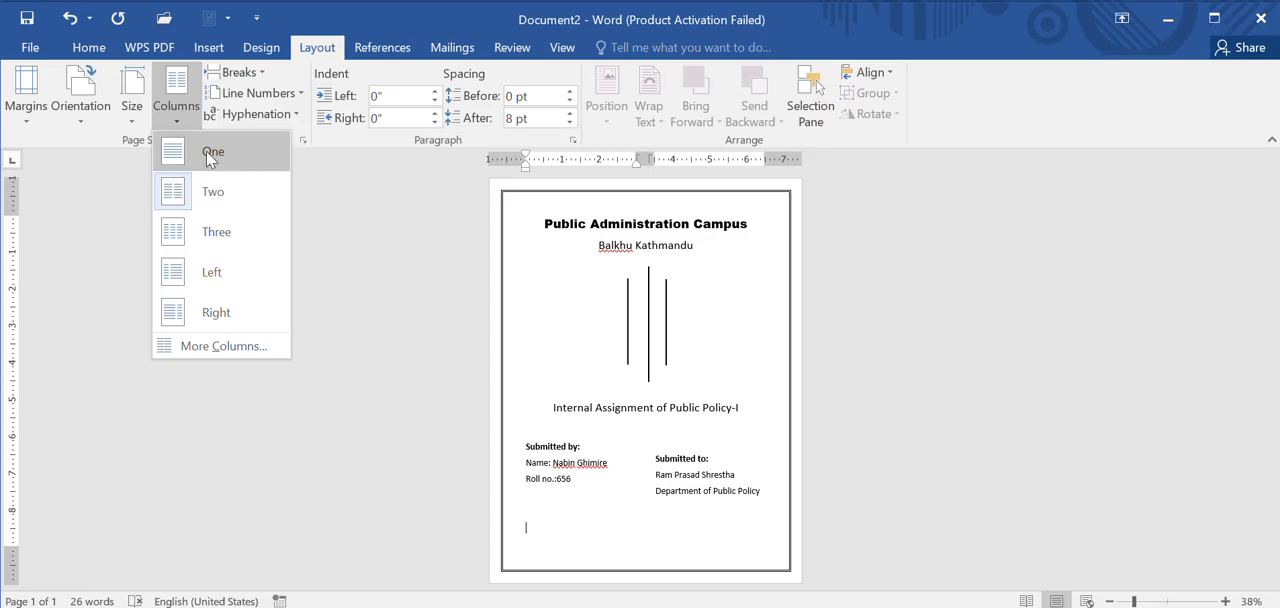
left_click(210, 156)
Step: Enter a test line of repeated "f" characters on the second page and delete it again
scroll(594, 446, "down", 2)
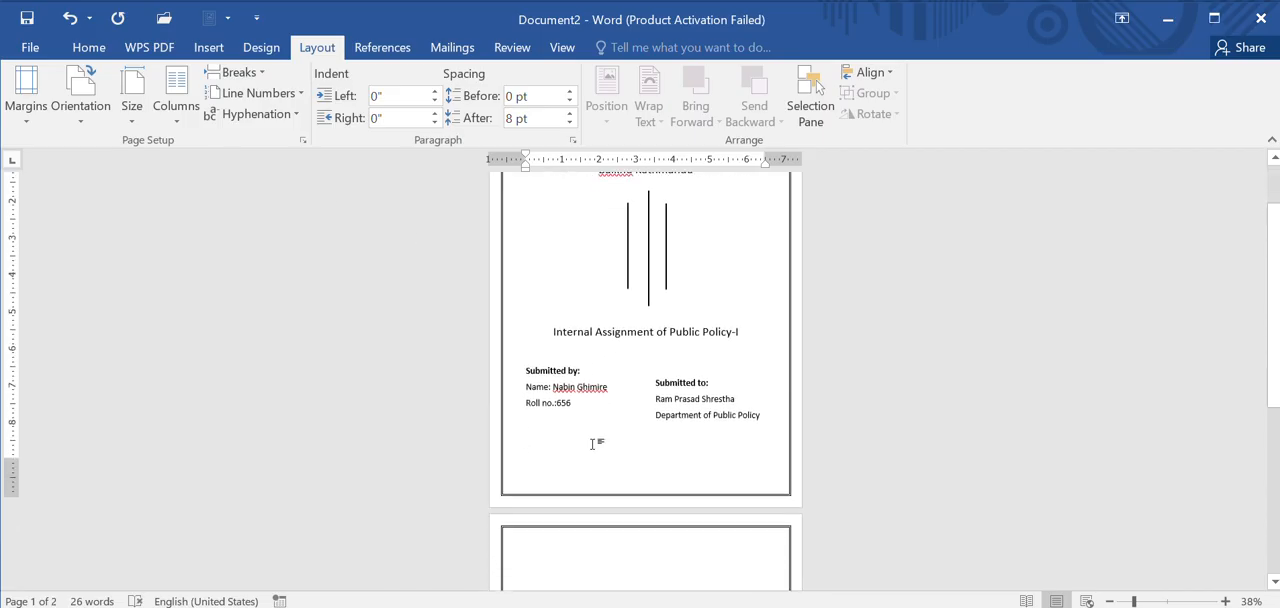
scroll(594, 446, "down", 2)
left_click(561, 528)
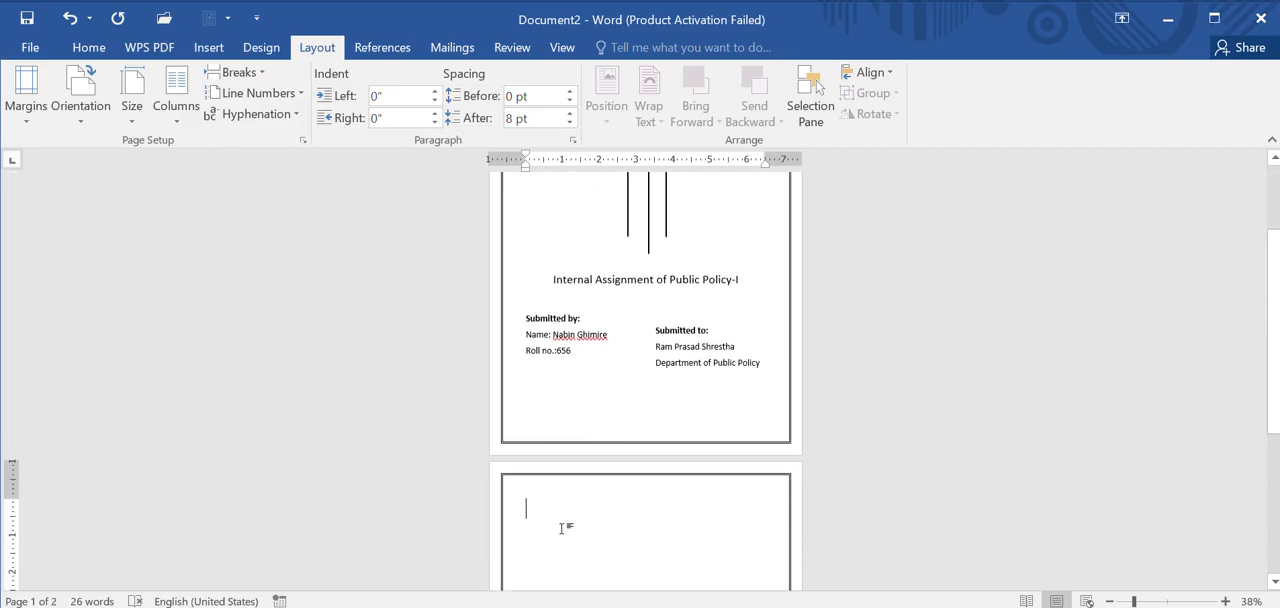
type("ffffffffffffffffffffffffffff")
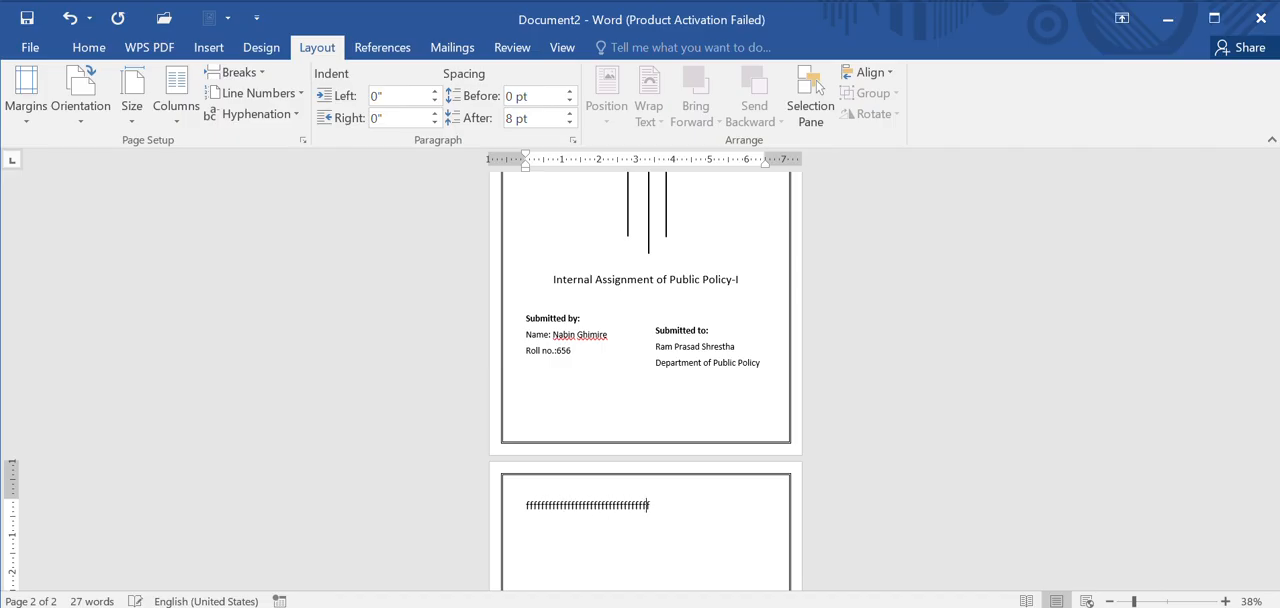
type("ffffffffffffffff")
key("BackSpace")
key("BackSpace")
key("BackSpace")
key("BackSpace")
key("BackSpace")
key("BackSpace")
key("BackSpace")
key("BackSpace")
key("BackSpace")
key("BackSpace")
key("BackSpace")
key("BackSpace")
key("BackSpace")
key("BackSpace")
key("BackSpace")
key("BackSpace")
key("BackSpace")
key("BackSpace")
key("BackSpace")
key("BackSpace")
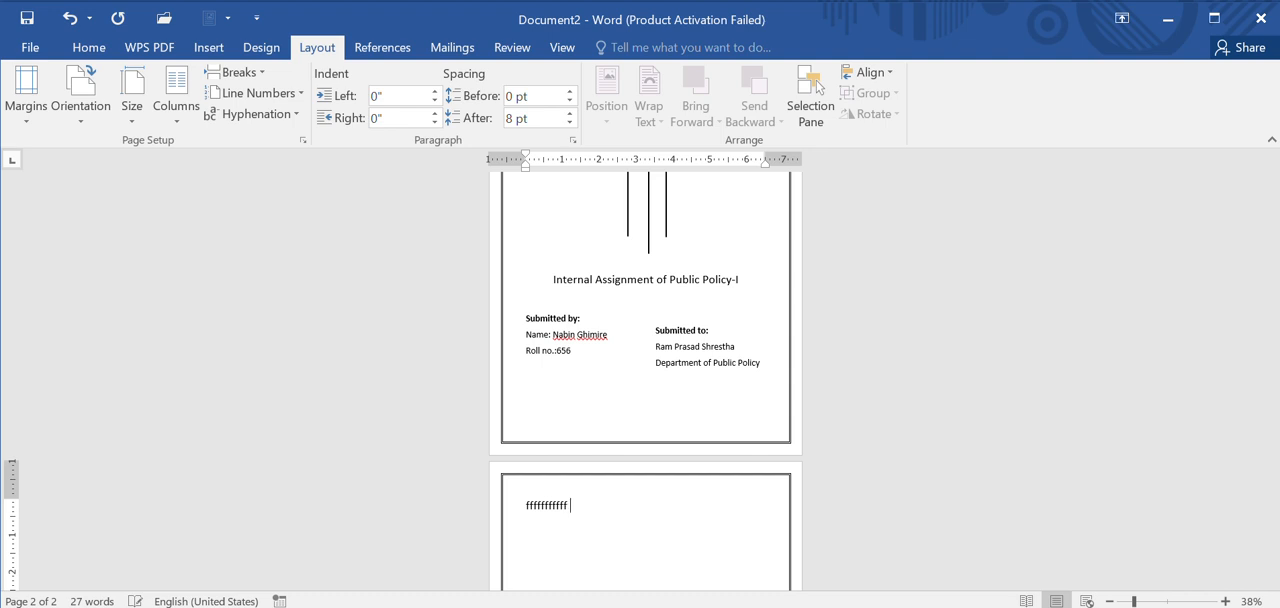
key("BackSpace")
key("BackSpace")
key("BackSpace")
key("BackSpace")
key("BackSpace")
key("BackSpace")
key("BackSpace")
key("BackSpace")
key("BackSpace")
key("BackSpace")
key("BackSpace")
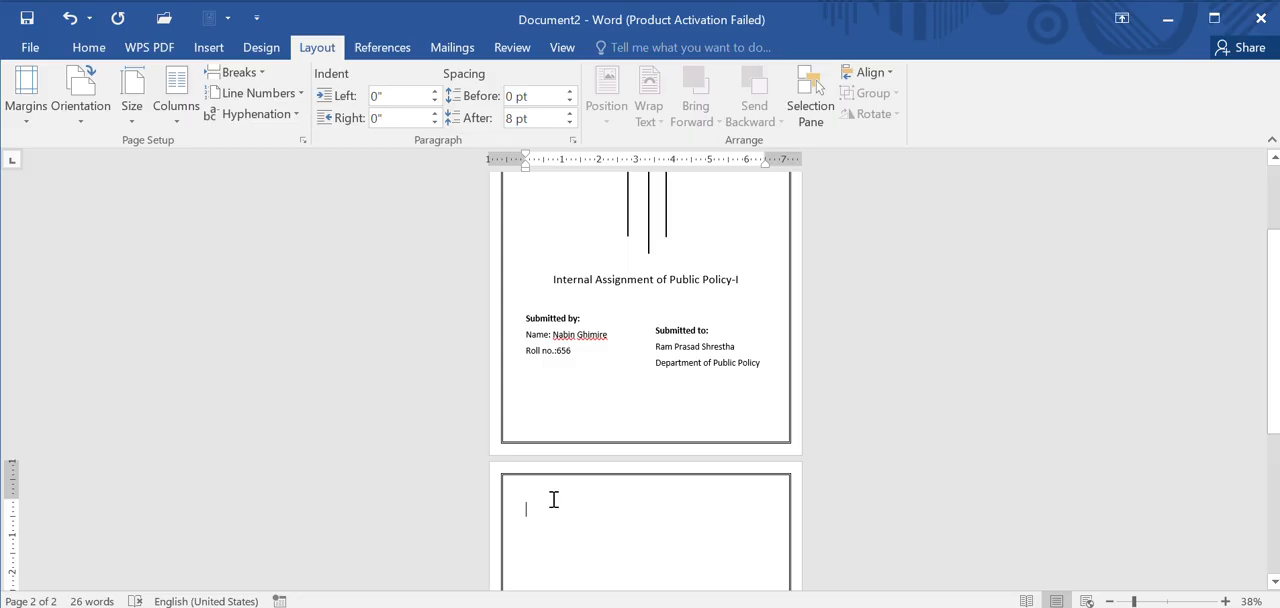
Step: Set the page border to None, applied to "This section - All except first page"
left_click(97, 50)
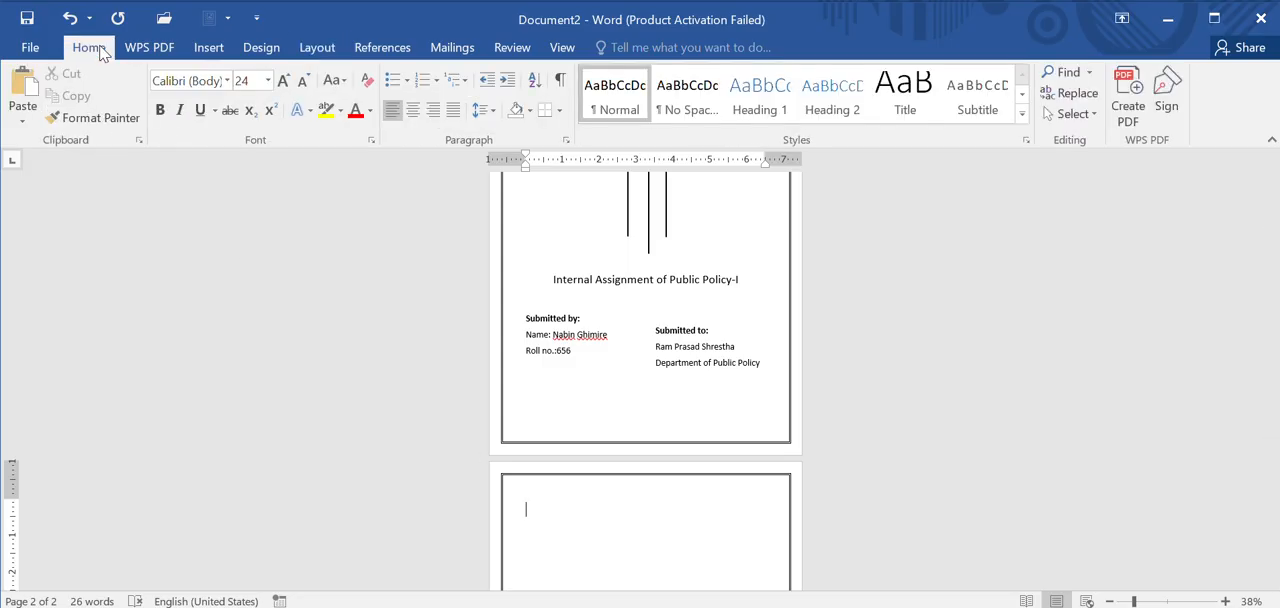
left_click(266, 48)
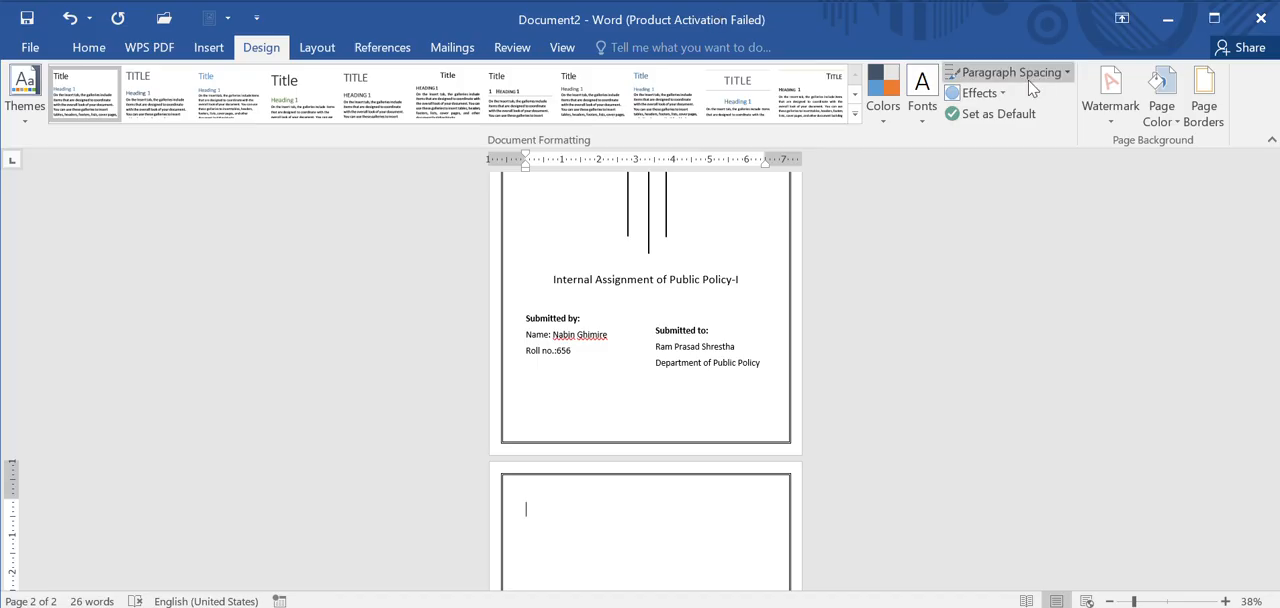
left_click(1205, 106)
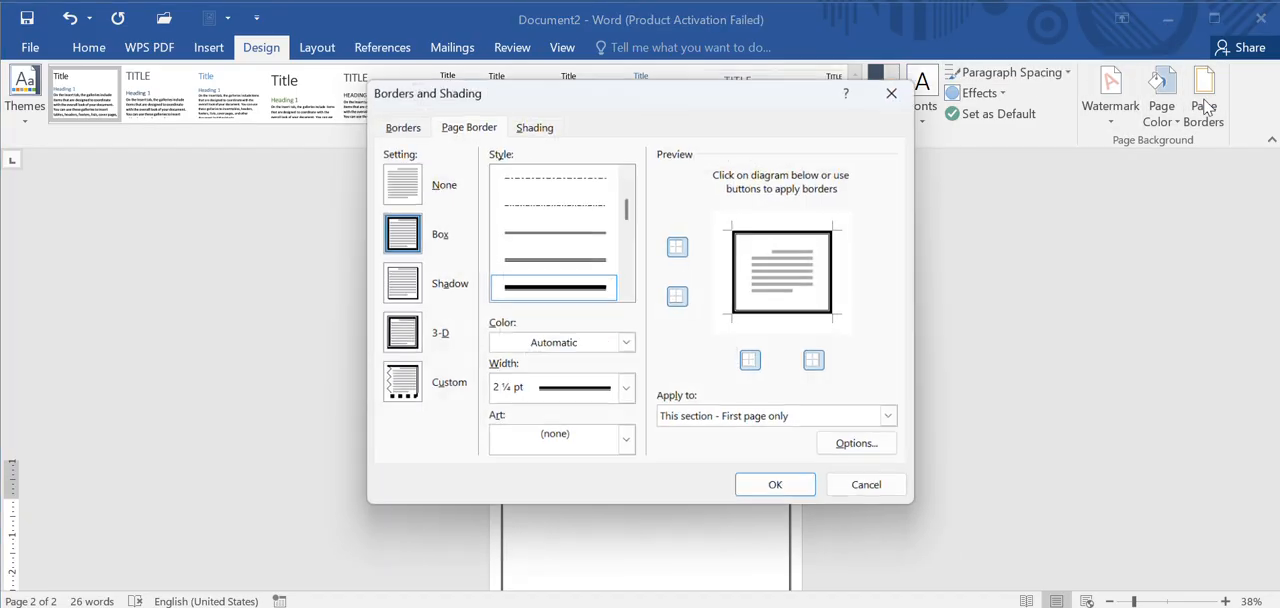
left_click(413, 187)
left_click(413, 187)
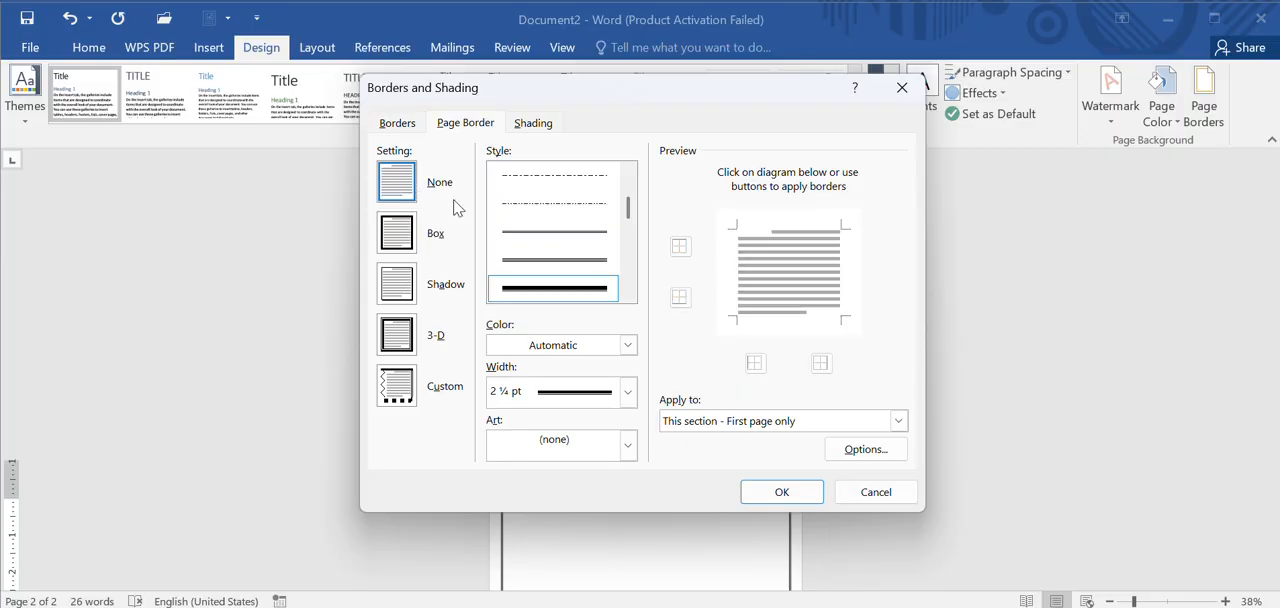
left_click(900, 422)
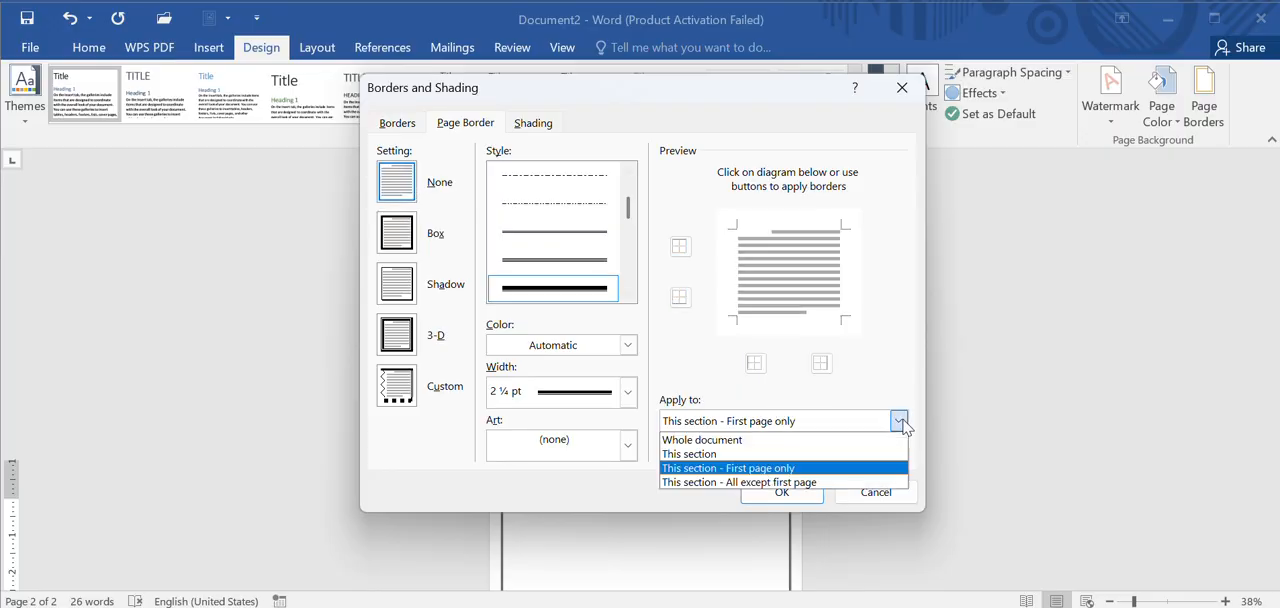
left_click(778, 483)
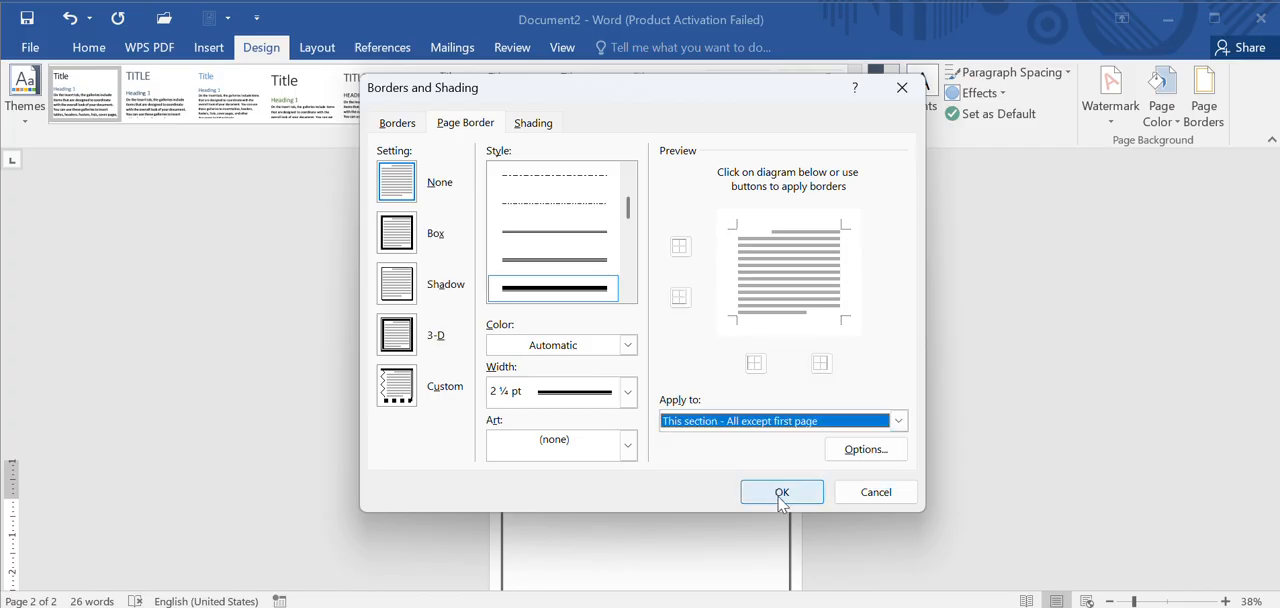
left_click(781, 493)
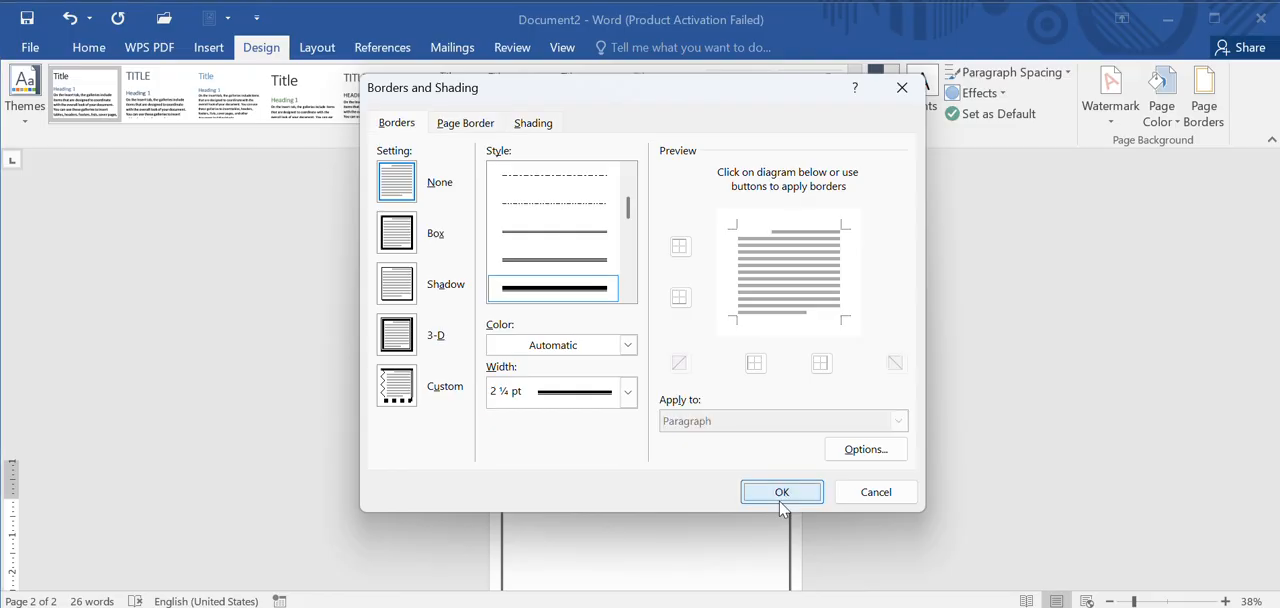
left_click(782, 492)
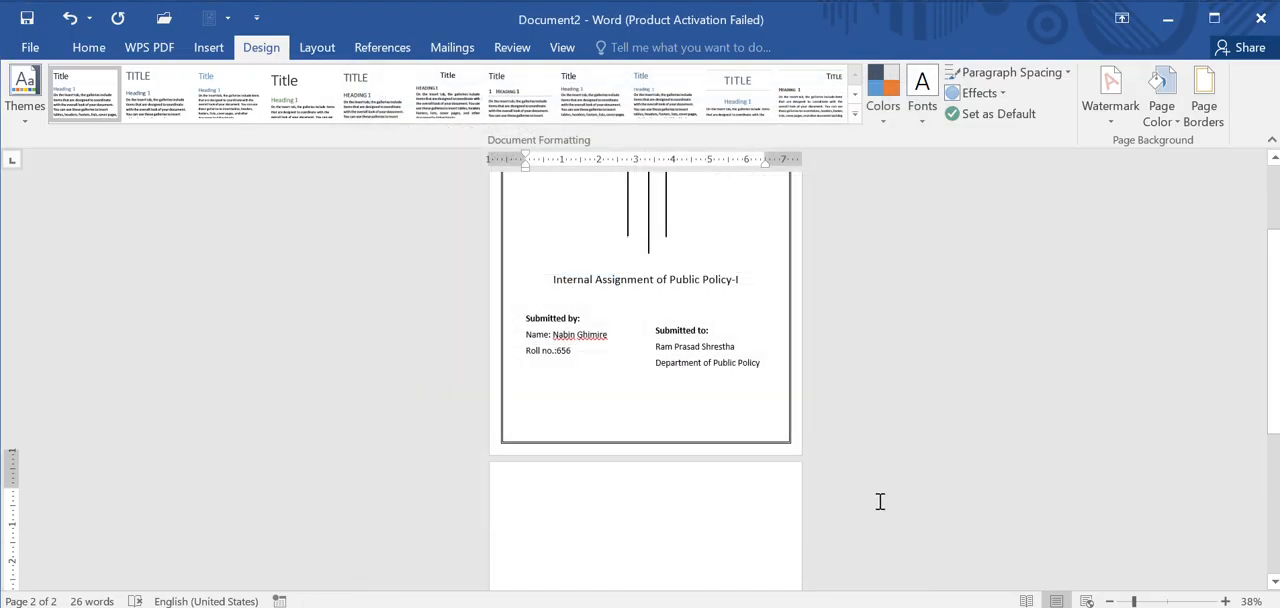
scroll(880, 502, "down", 3)
scroll(880, 502, "down", 2)
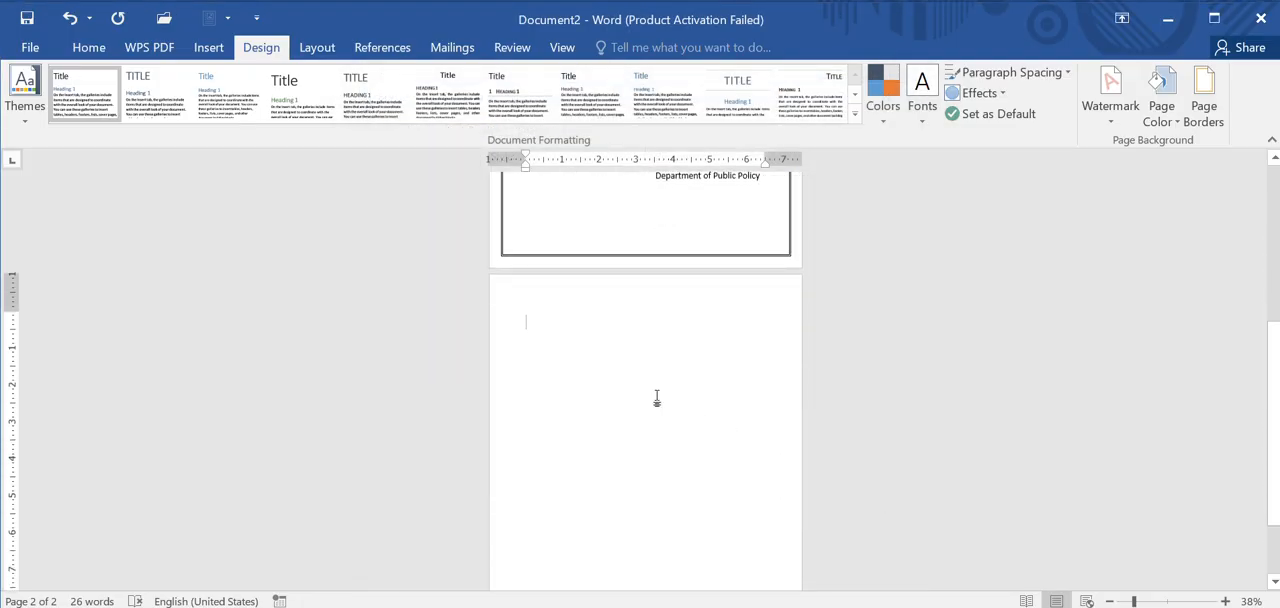
Step: Delete the blank line directly above "Submitted to:" in the second column
scroll(657, 397, "up", 4)
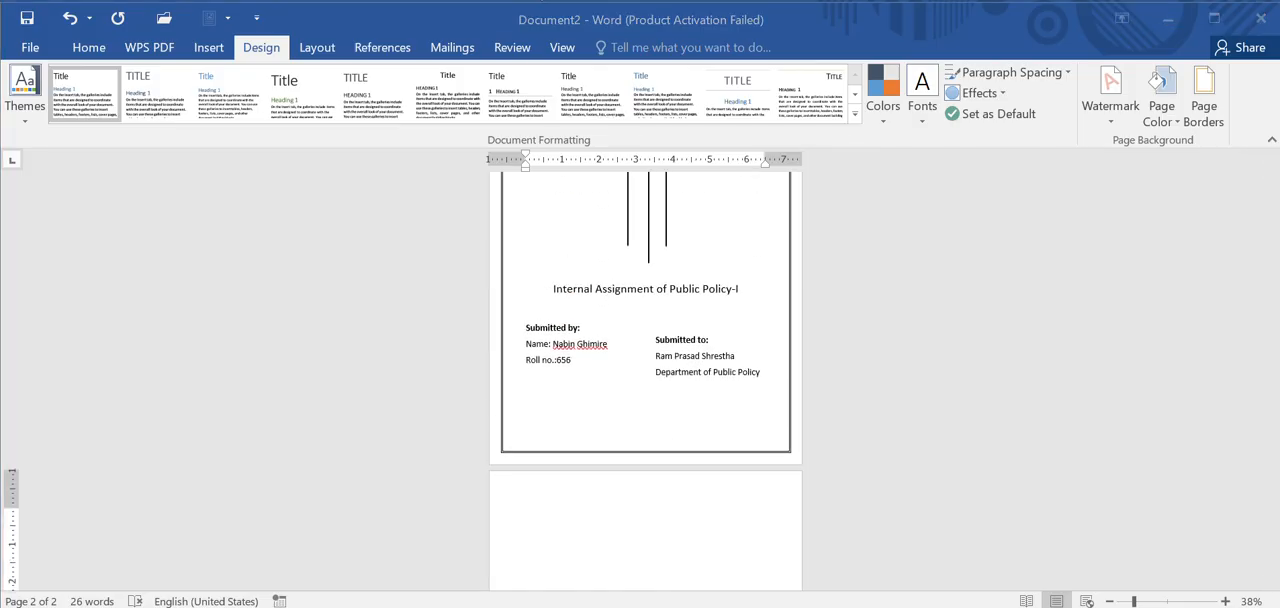
left_click(655, 345)
left_click(650, 339)
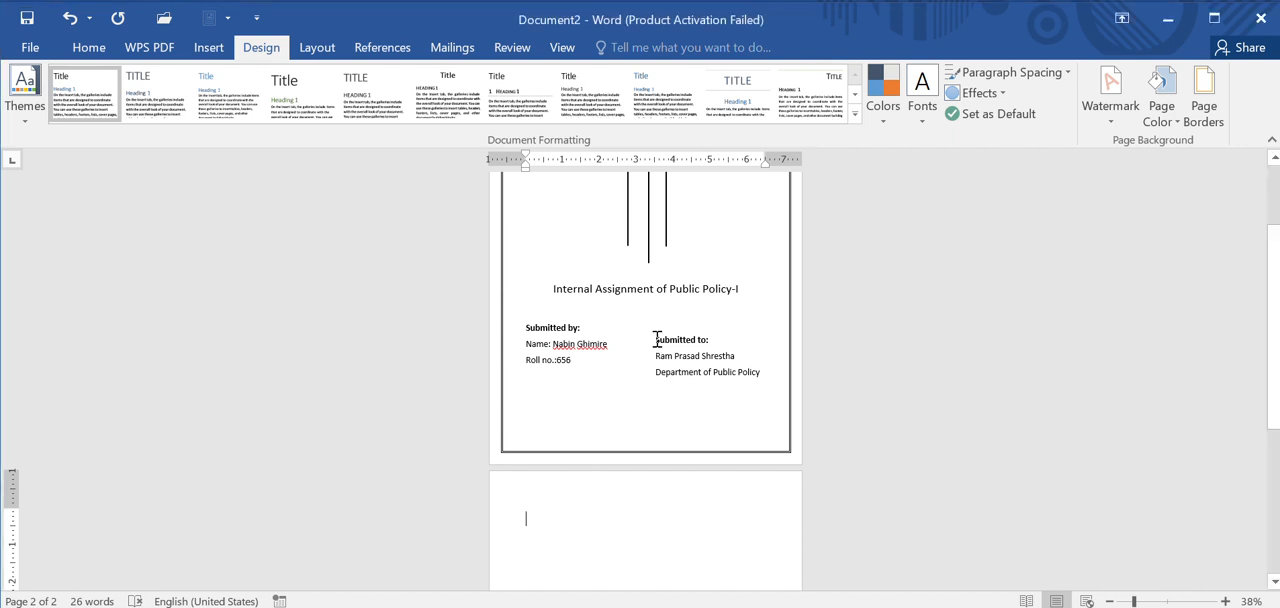
left_click(655, 340)
scroll(655, 340, "up", 3)
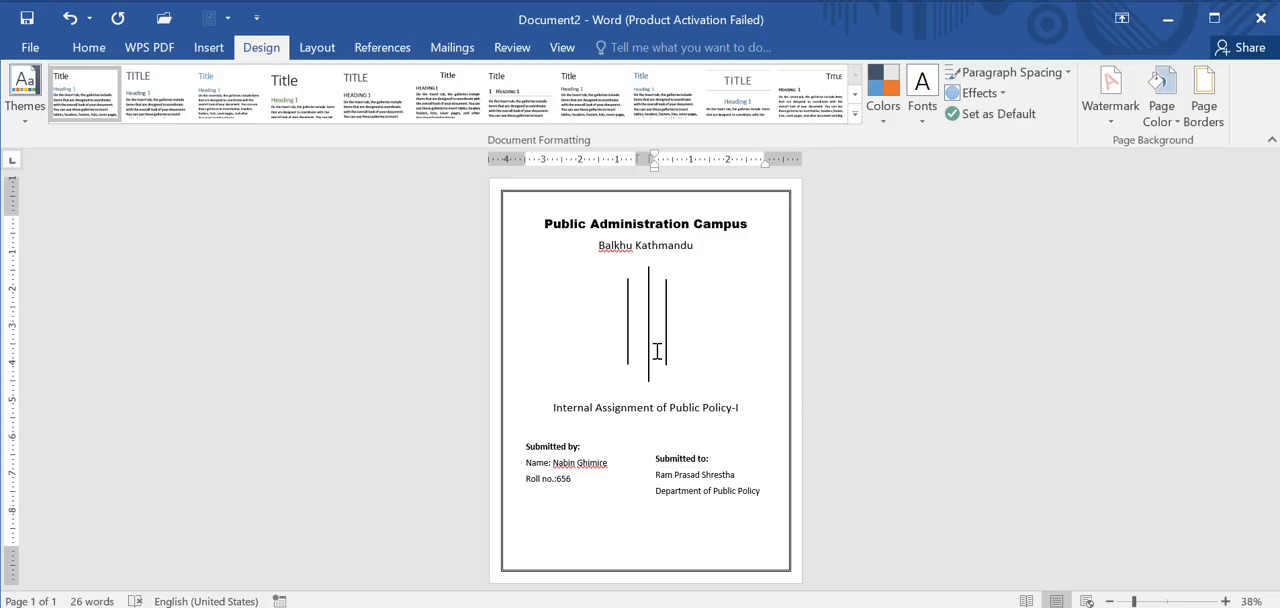
key("BackSpace")
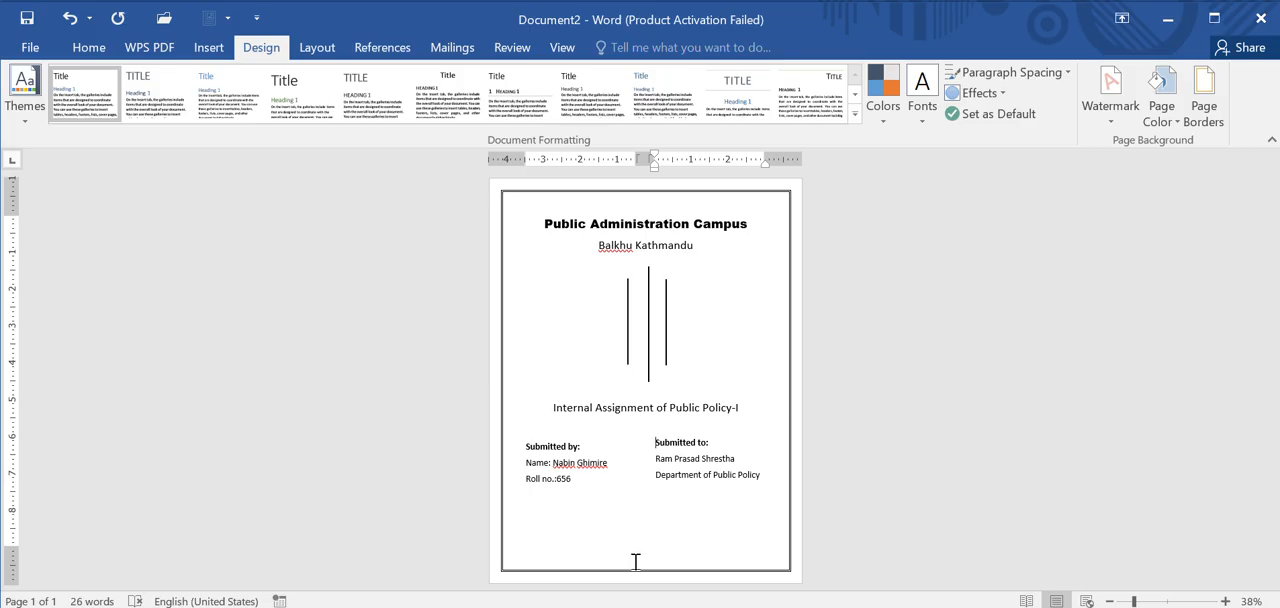
Step: Add blank lines in the one-column section below the submission details until the cursor reaches the second page
left_click(699, 528)
key("Return")
key("Return")
key("Return")
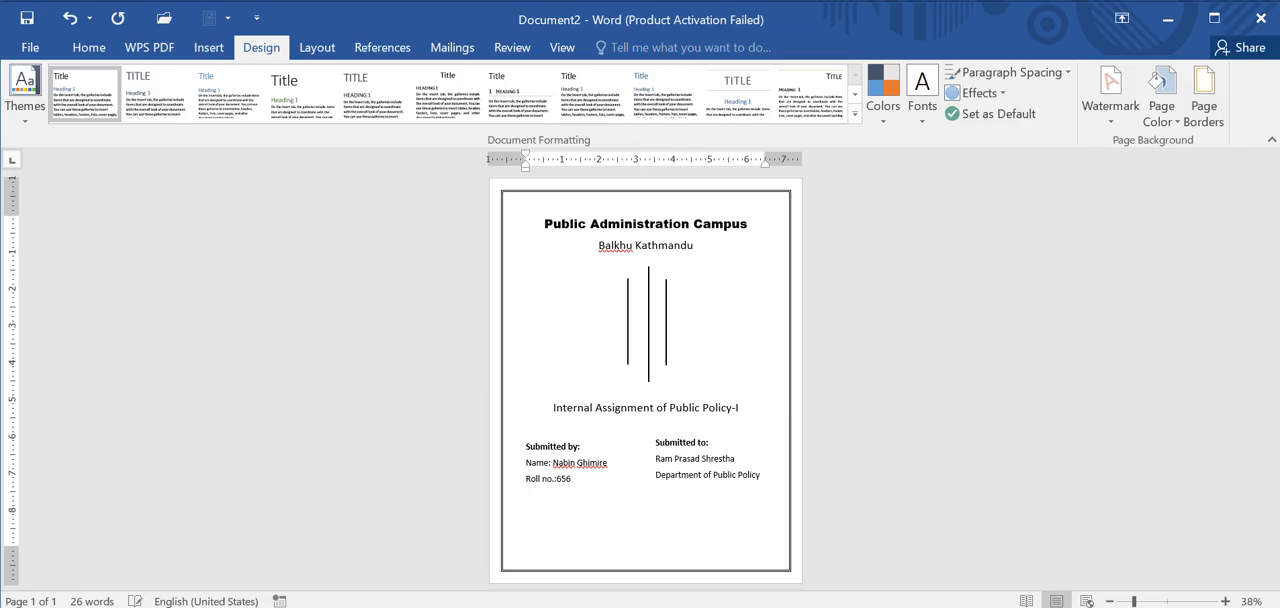
key("Return")
key("Return")
key("Return")
key("Return")
key("Return")
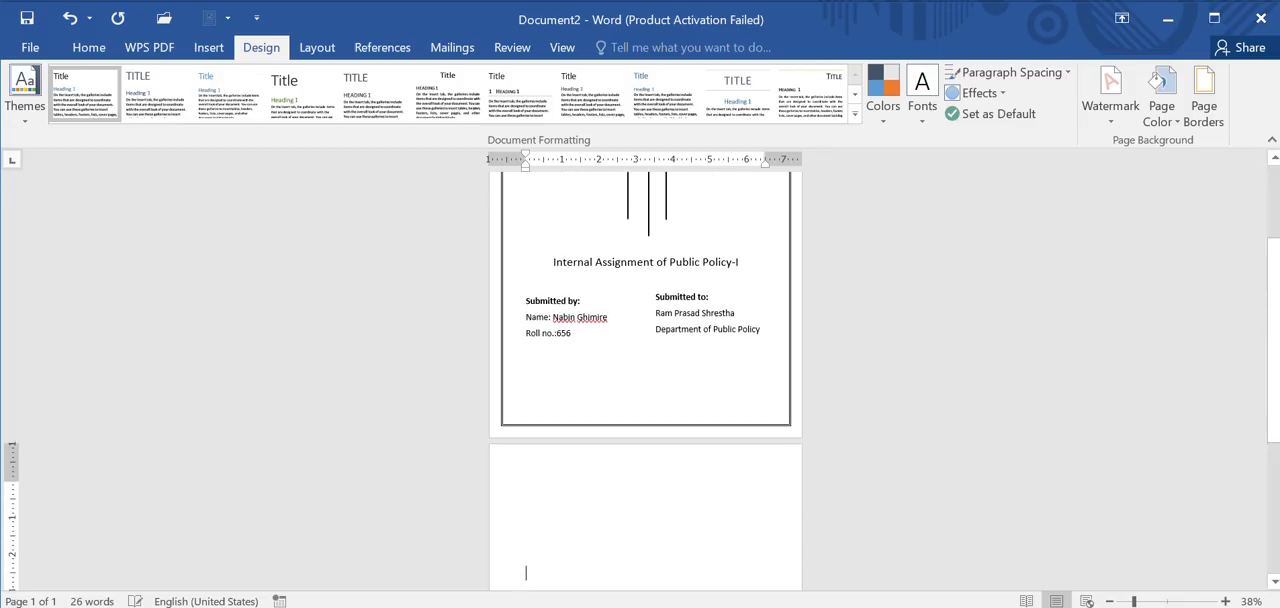
left_click(88, 47)
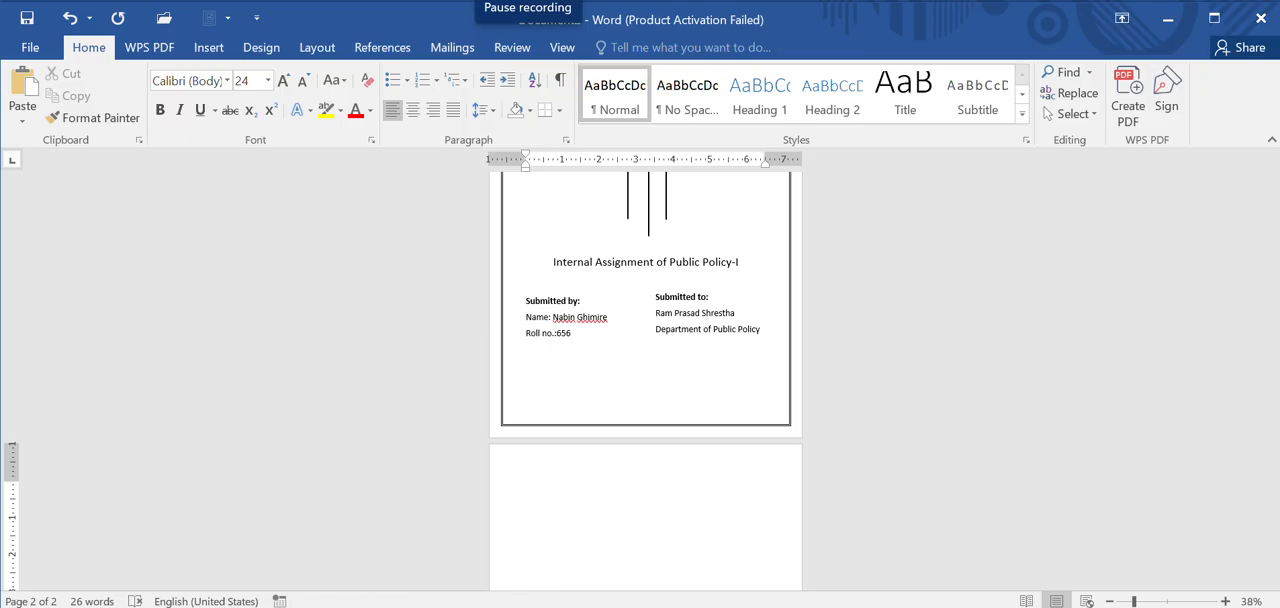
scroll(665, 368, "up", 1)
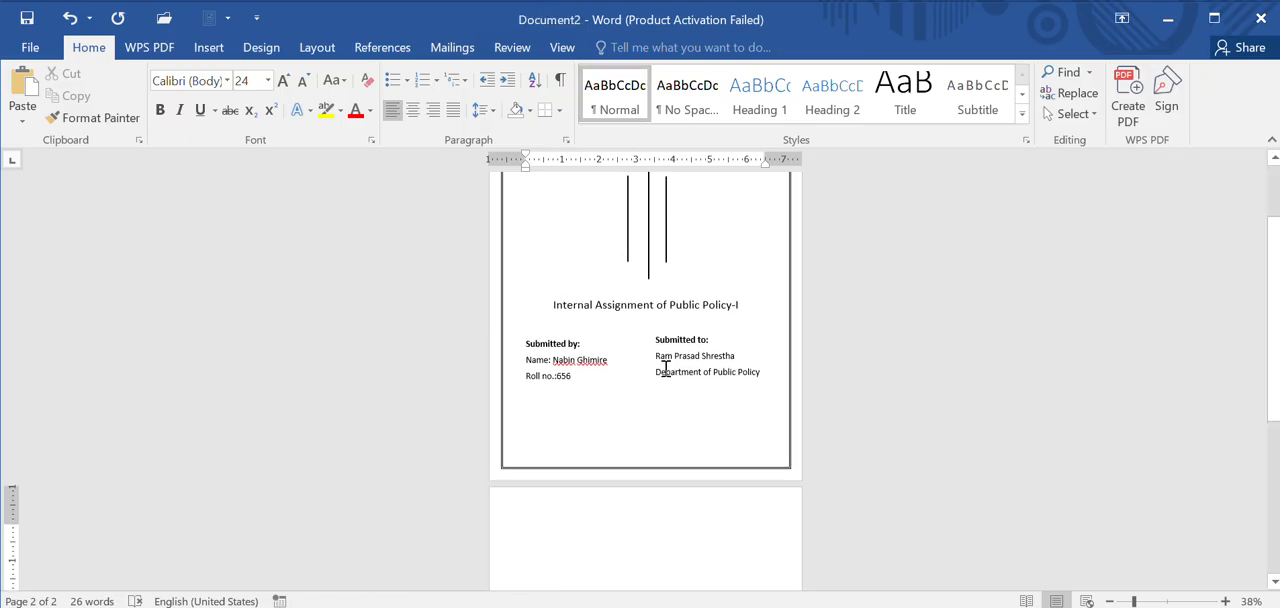
scroll(665, 368, "up", 2)
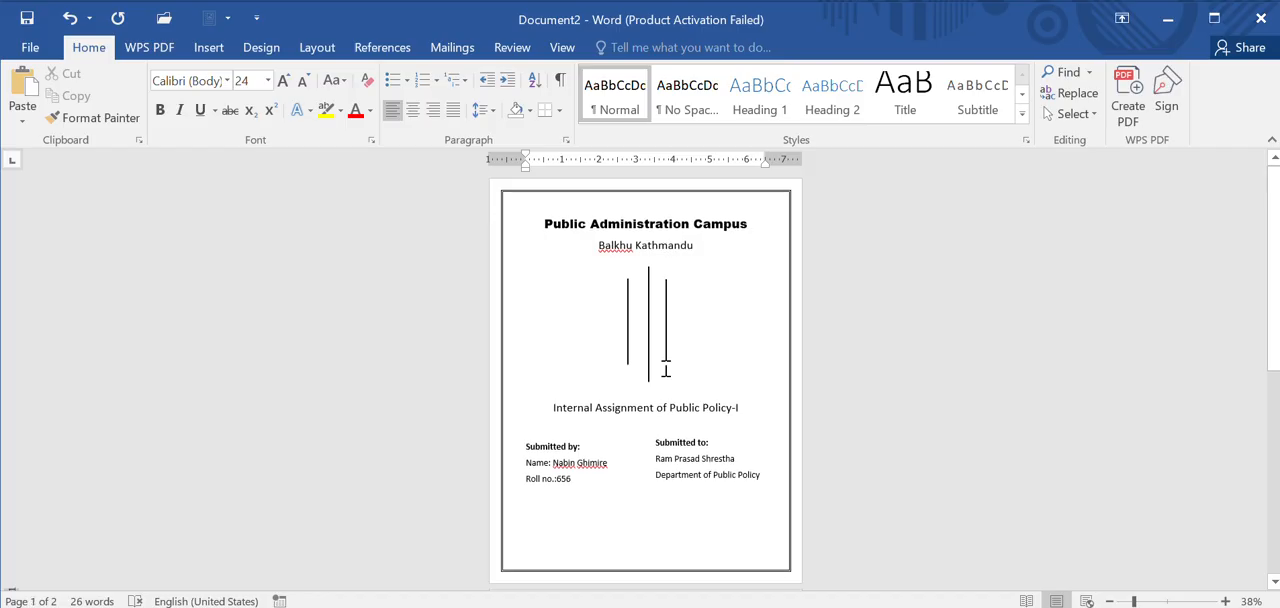